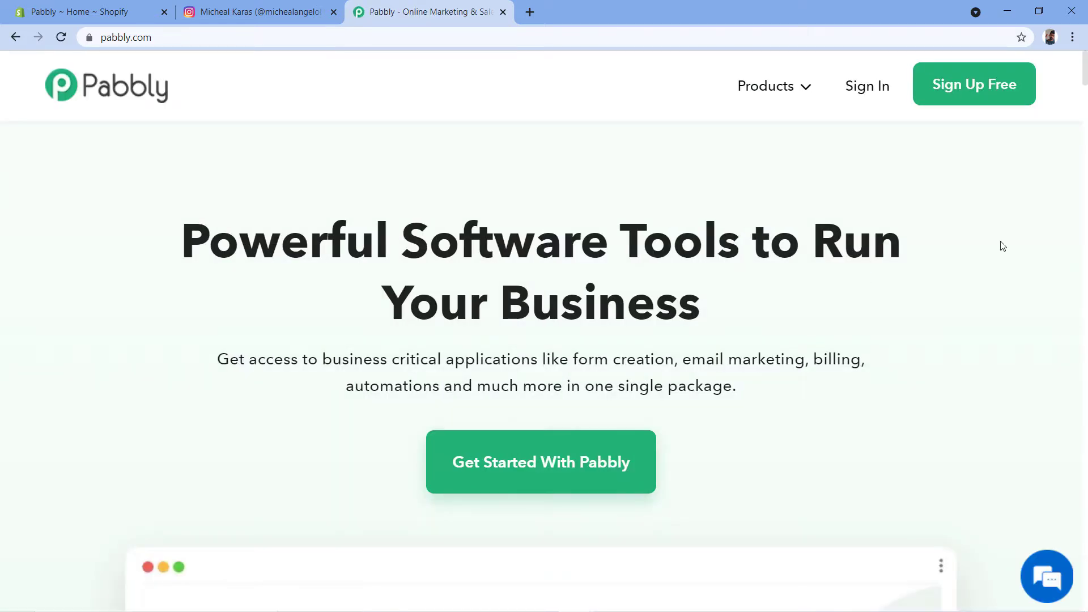
Open the Pabbly Connect product page, sign in to the account, and access the Connect application.
{"action": "mouse_move", "coordinate": [801, 93]}
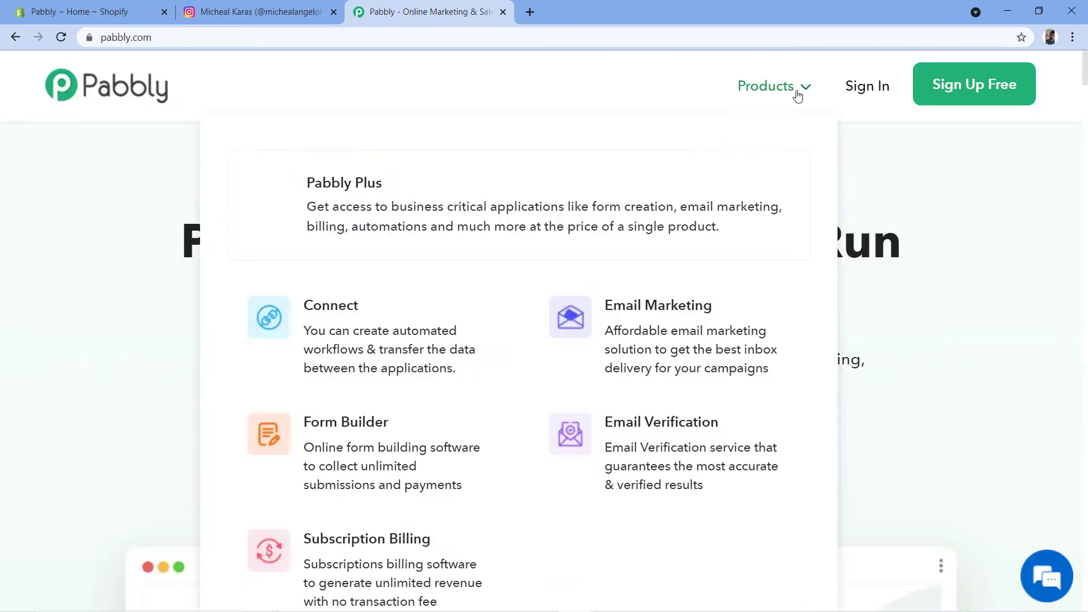
{"action": "left_click", "coordinate": [340, 321]}
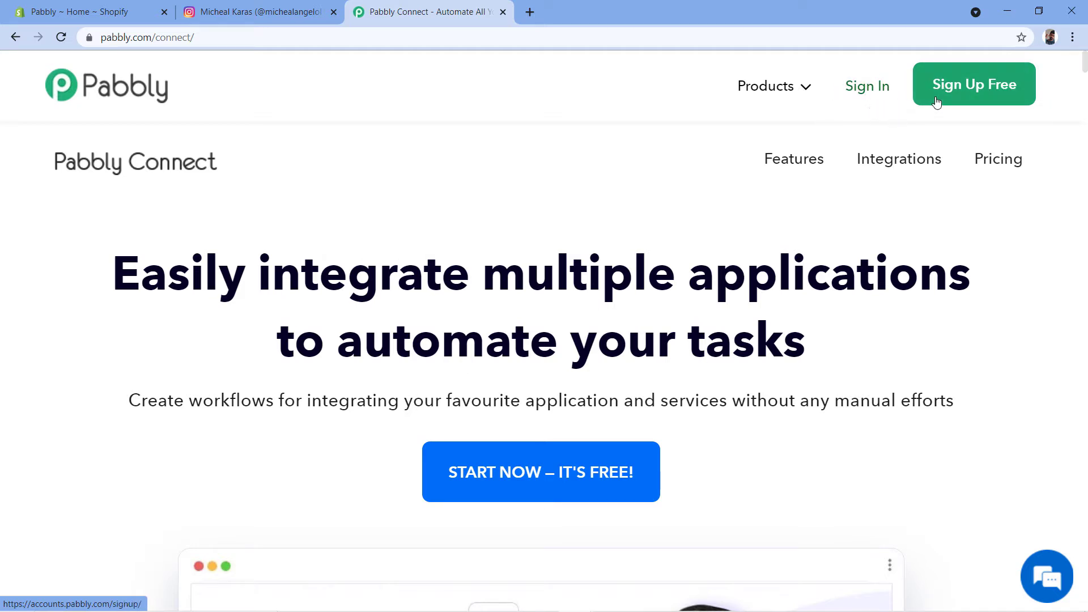
{"action": "left_click", "coordinate": [867, 87]}
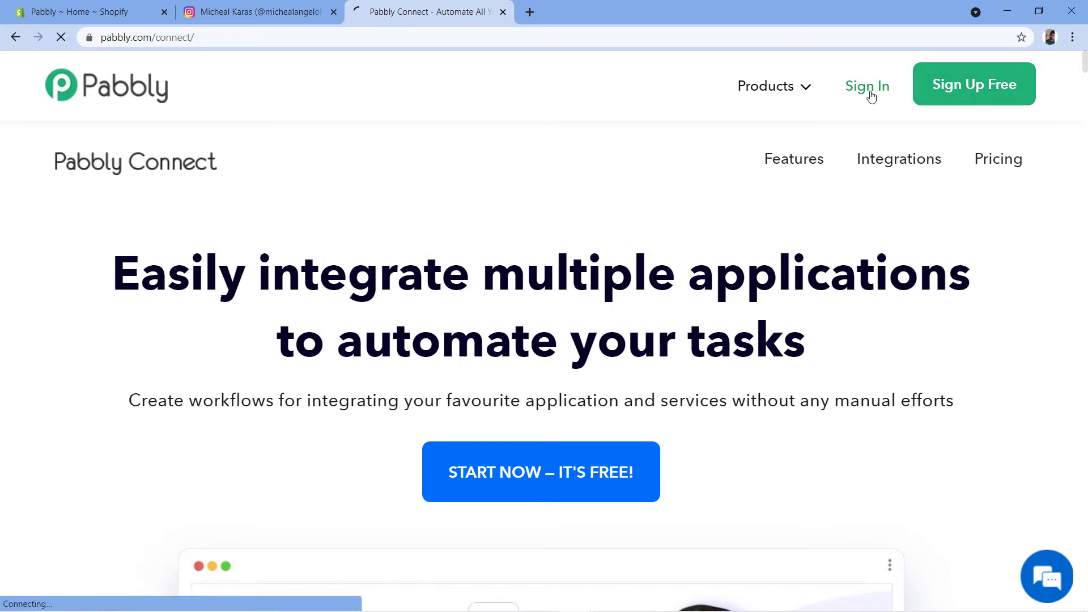
{"action": "scroll", "coordinate": [595, 96], "scroll_direction": "down", "scroll_amount": 5}
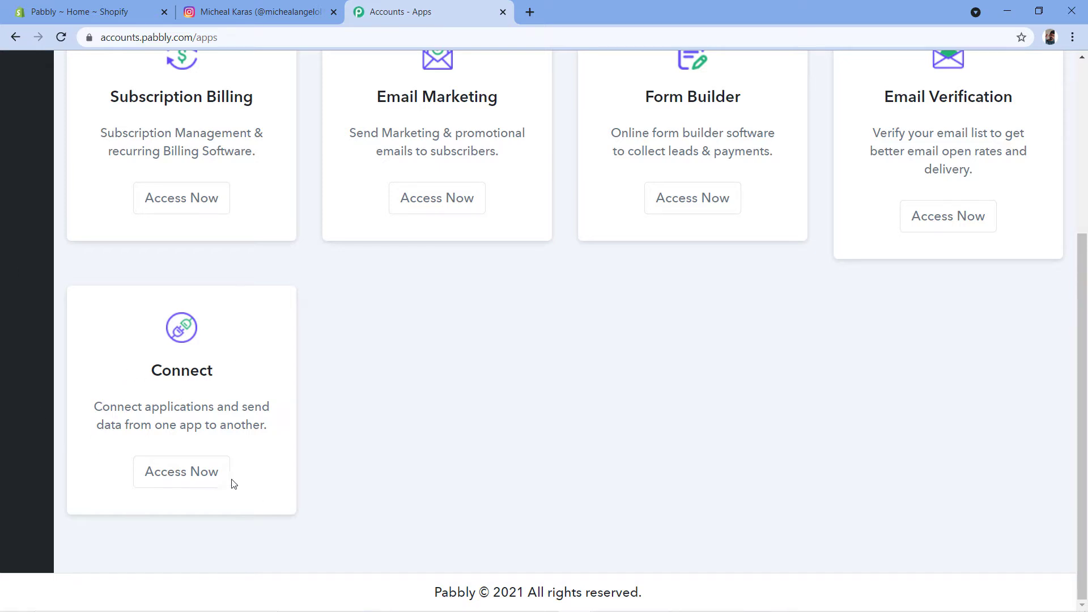
{"action": "left_click", "coordinate": [182, 475]}
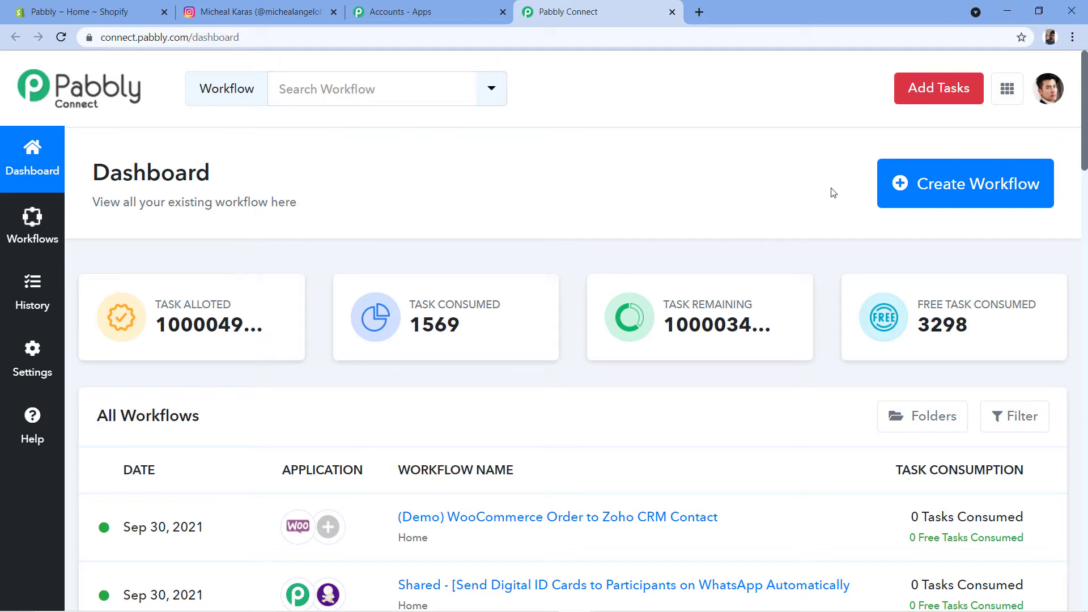
Create a new workflow named "Shopify to Instagram".
{"action": "left_click", "coordinate": [944, 195]}
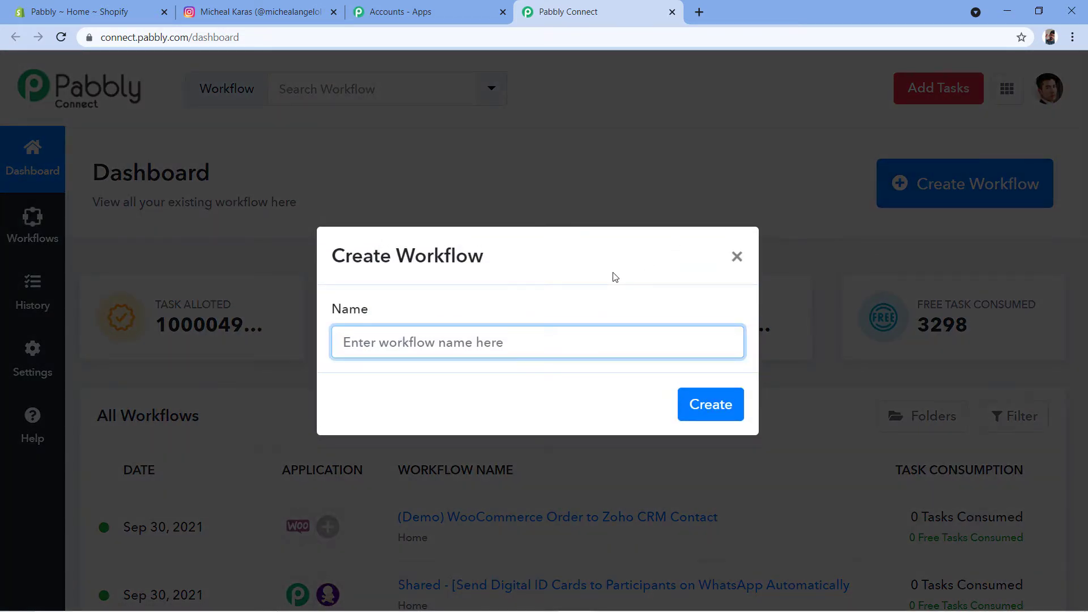
{"action": "type", "text": "Shop"}
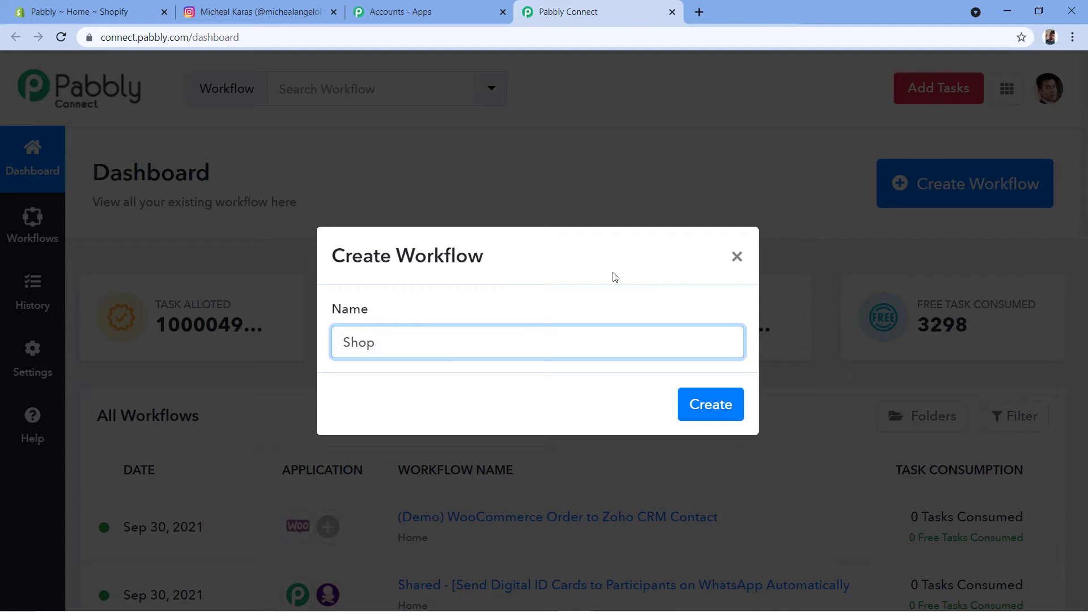
{"action": "type", "text": "ify to  Instagram"}
{"action": "key", "text": "BackSpace"}
{"action": "left_click", "coordinate": [709, 405]}
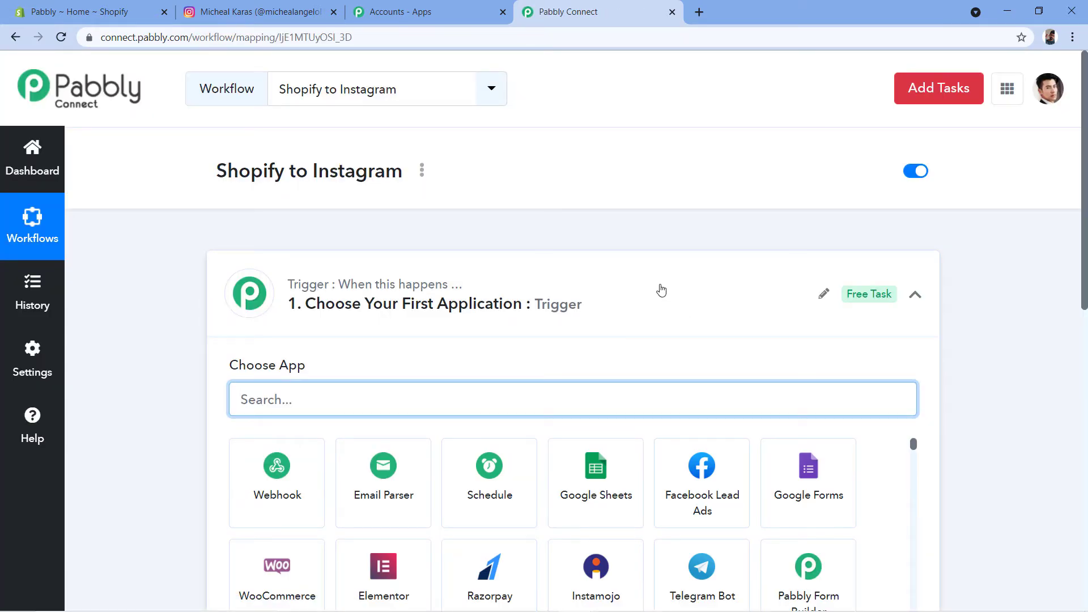
Search for Shopify in the workflow's trigger step and choose it as the trigger app.
{"action": "left_click", "coordinate": [661, 293]}
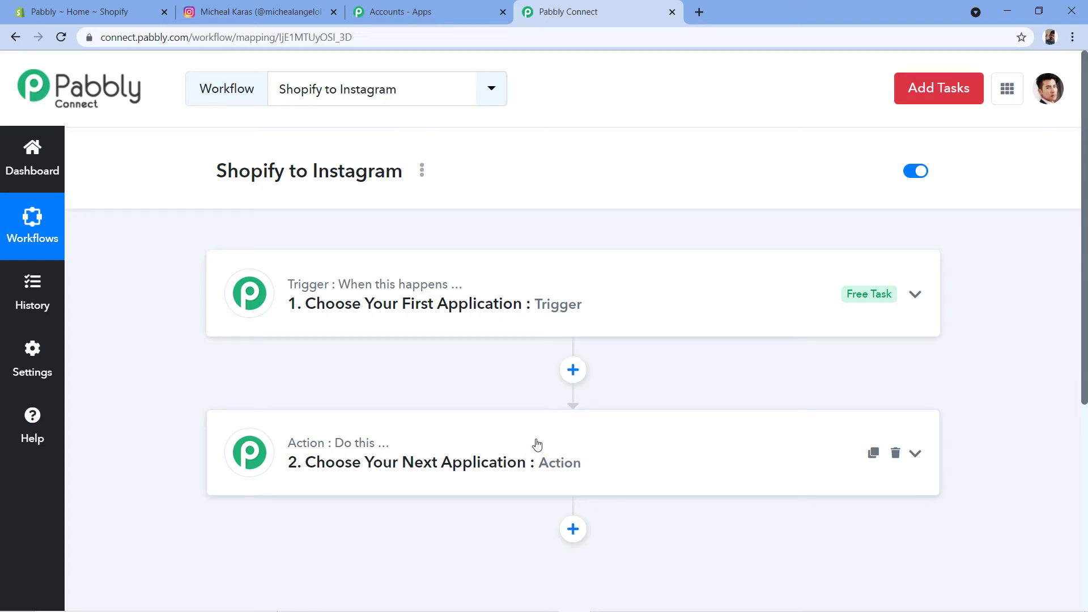
{"action": "left_click", "coordinate": [338, 311]}
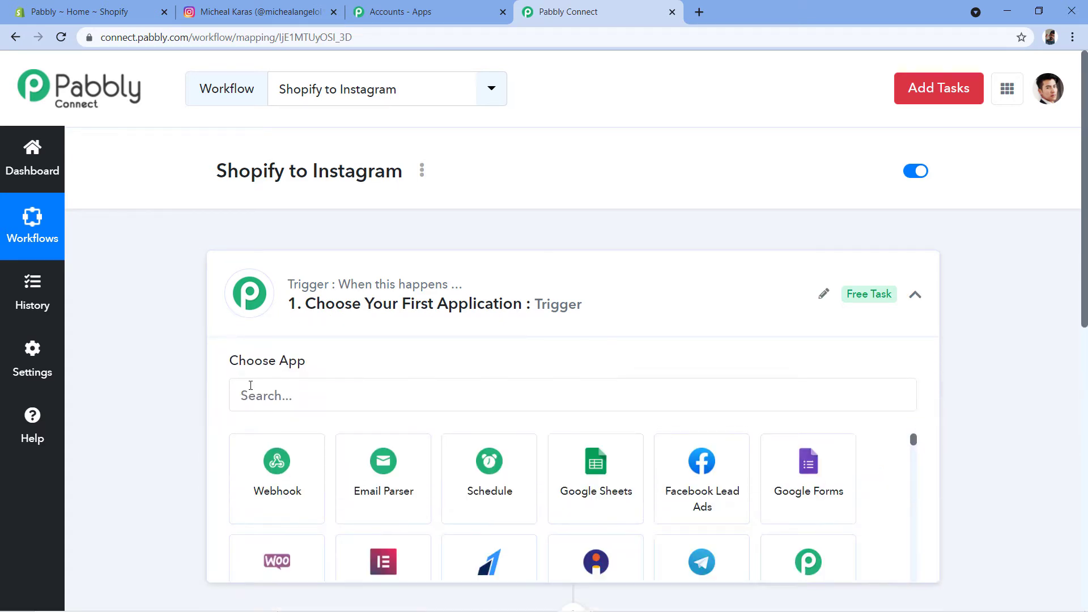
{"action": "scroll", "coordinate": [306, 318], "scroll_direction": "down", "scroll_amount": 1}
{"action": "left_click", "coordinate": [252, 330]}
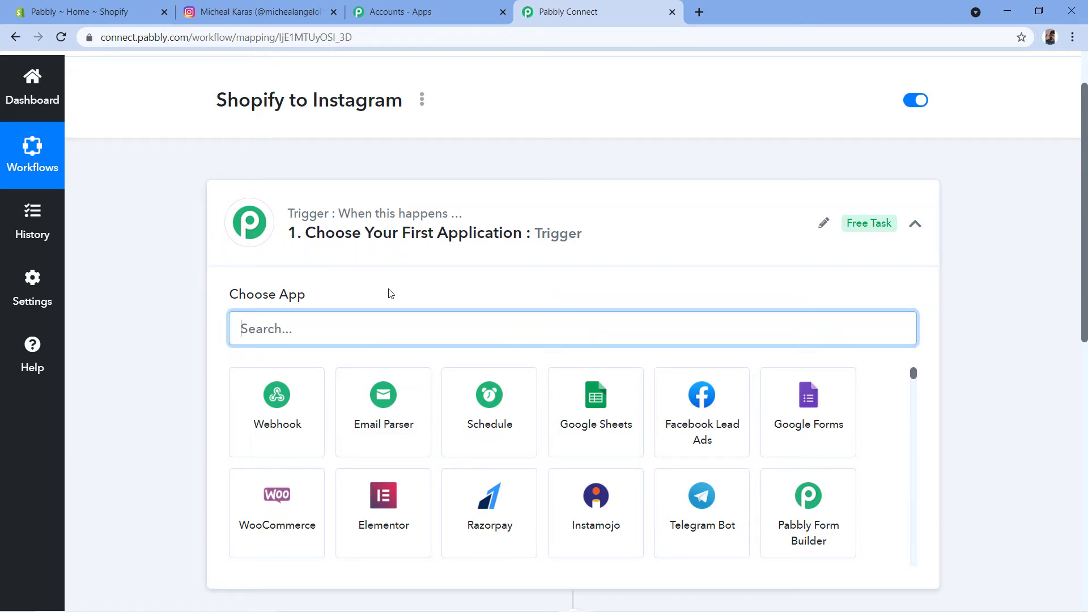
{"action": "type", "text": "Shopify"}
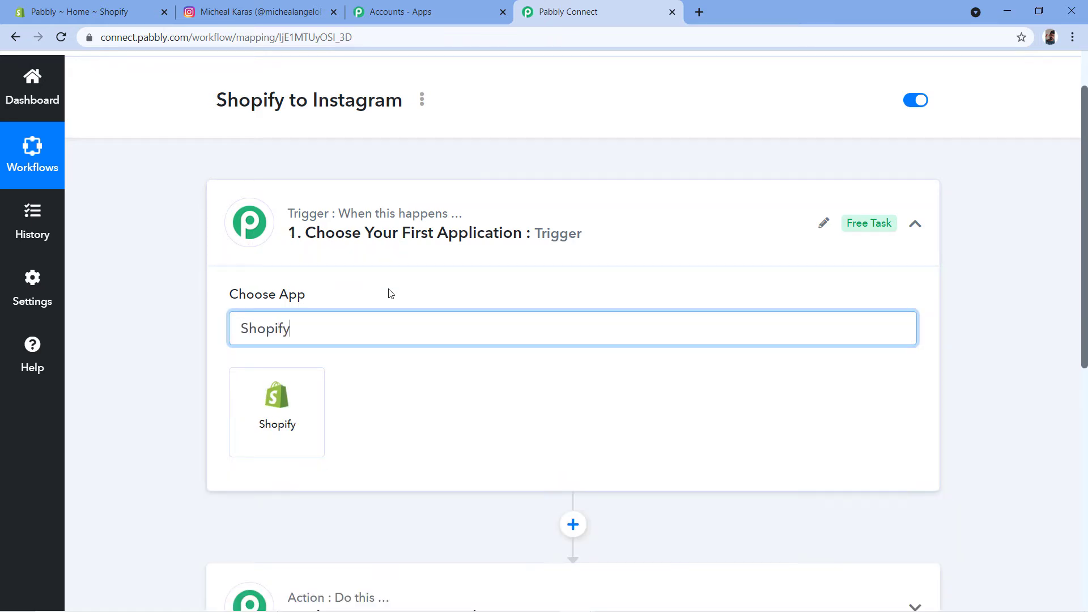
{"action": "left_click", "coordinate": [264, 422]}
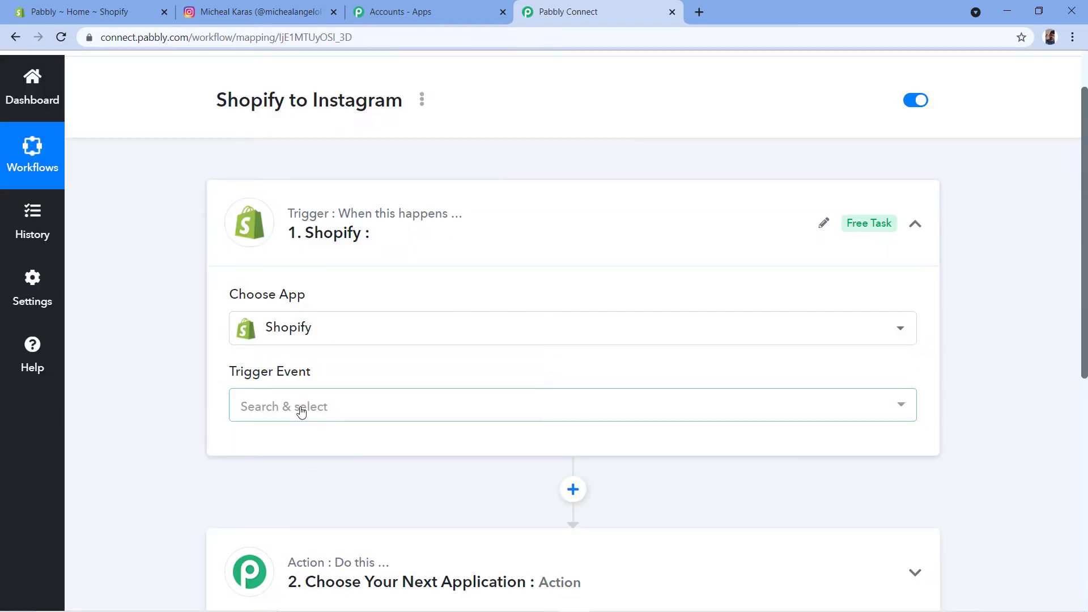
Set the Shopify trigger event to New Product and review its webhook setup instructions.
{"action": "left_click", "coordinate": [272, 411]}
{"action": "scroll", "coordinate": [340, 263], "scroll_direction": "down", "scroll_amount": 3}
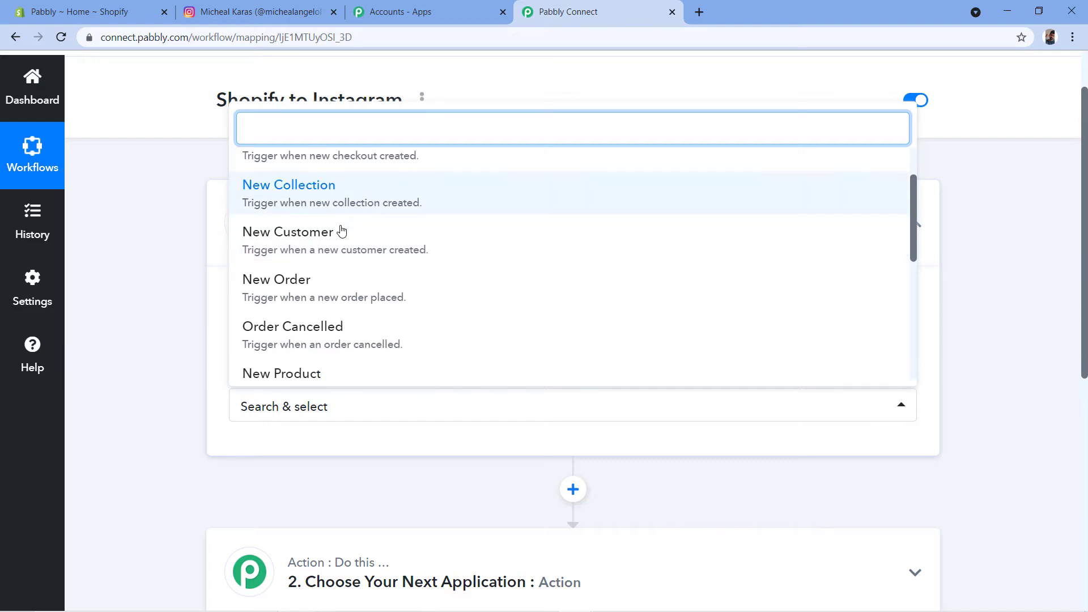
{"action": "scroll", "coordinate": [349, 215], "scroll_direction": "down", "scroll_amount": 3}
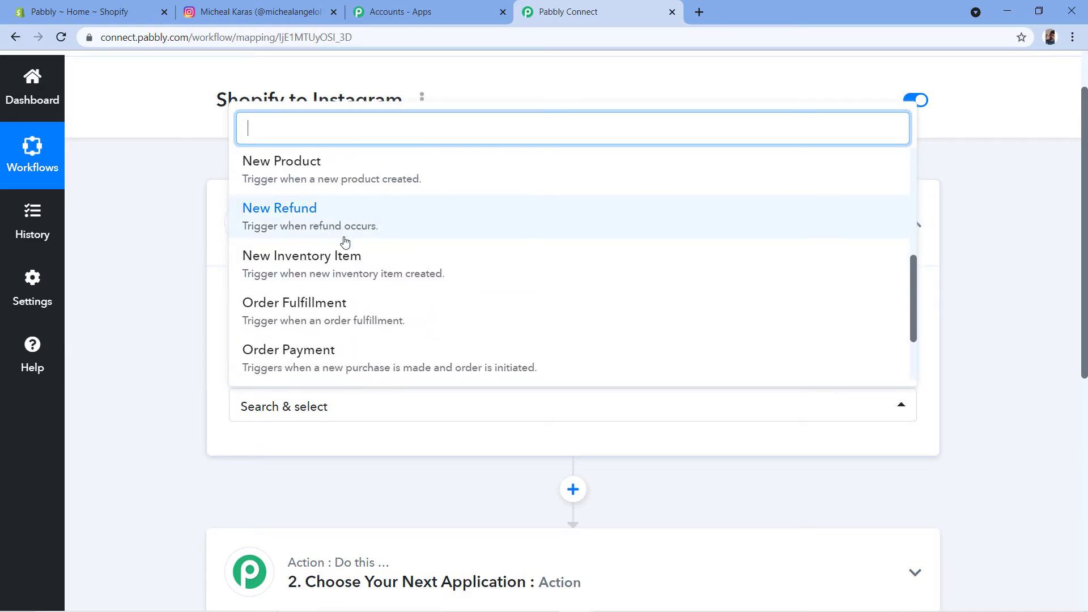
{"action": "scroll", "coordinate": [347, 251], "scroll_direction": "up", "scroll_amount": 2}
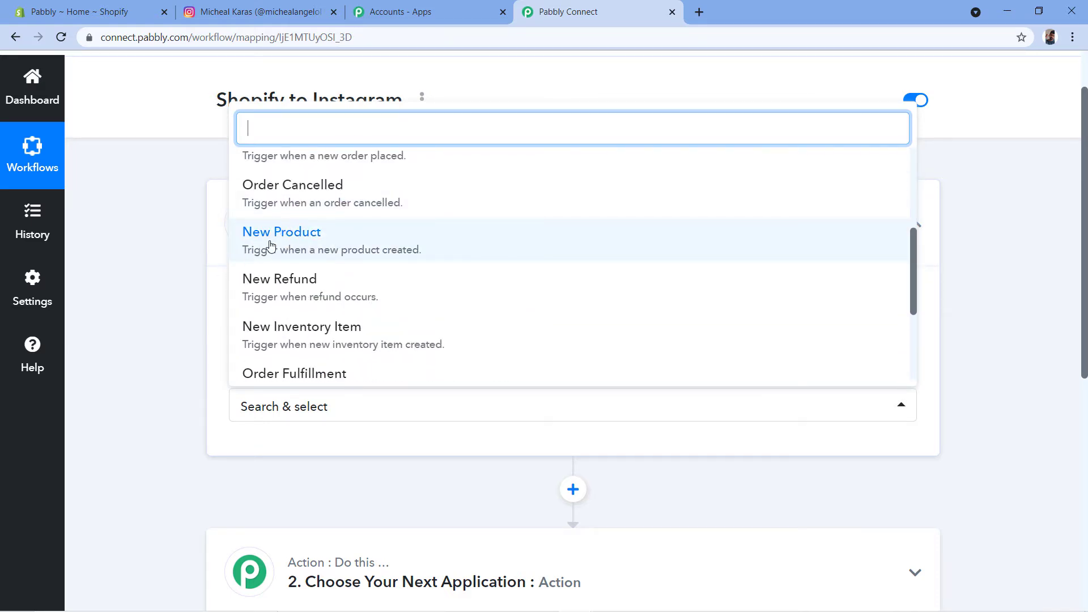
{"action": "left_click", "coordinate": [329, 245]}
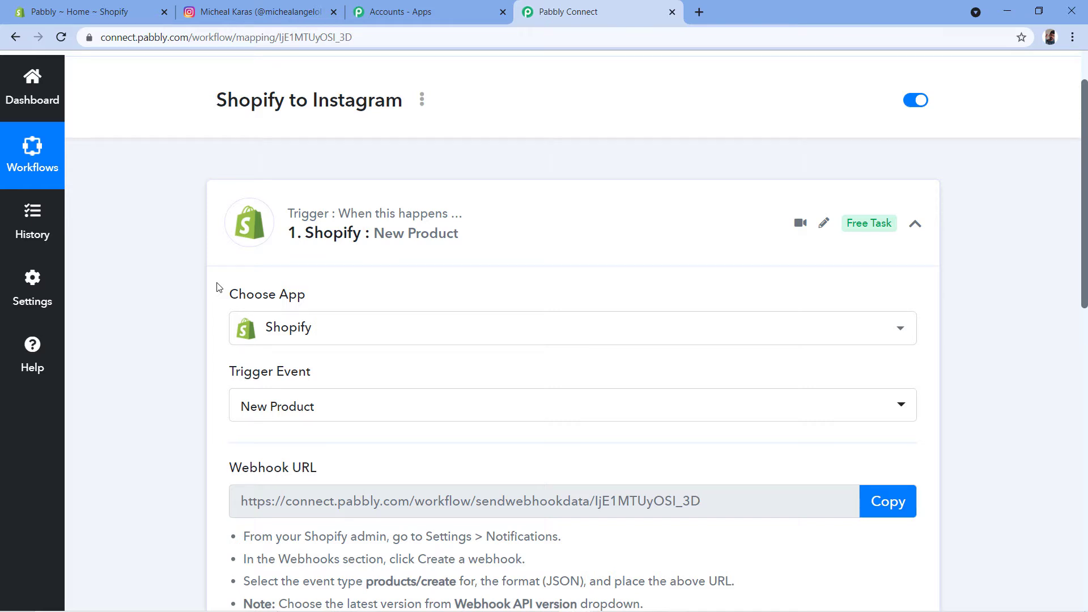
{"action": "scroll", "coordinate": [217, 287], "scroll_direction": "down", "scroll_amount": 2}
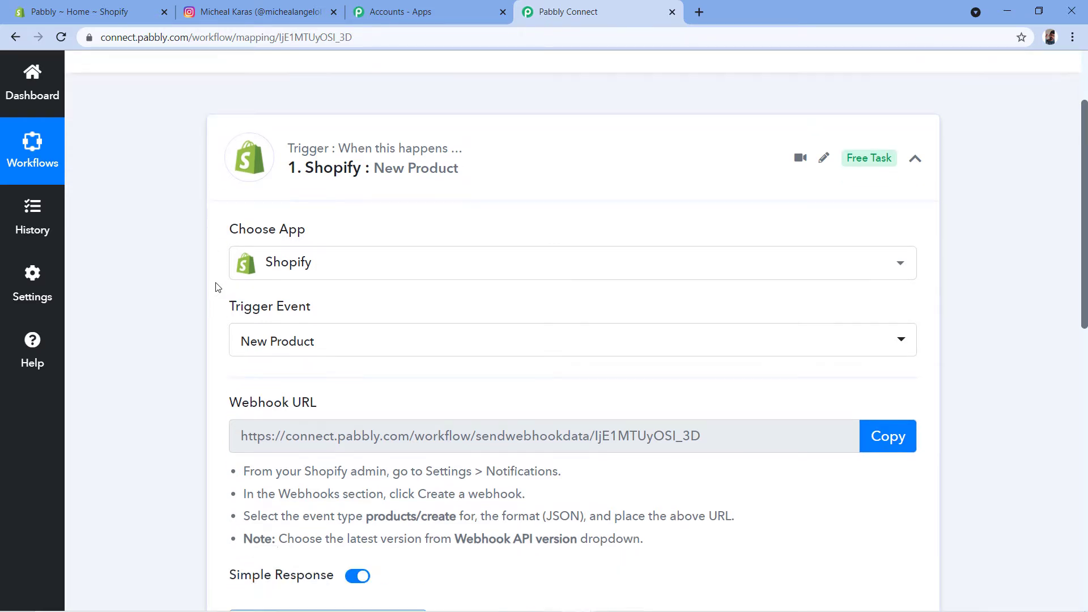
{"action": "scroll", "coordinate": [358, 237], "scroll_direction": "down", "scroll_amount": 1}
{"action": "mouse_move", "coordinate": [248, 267]}
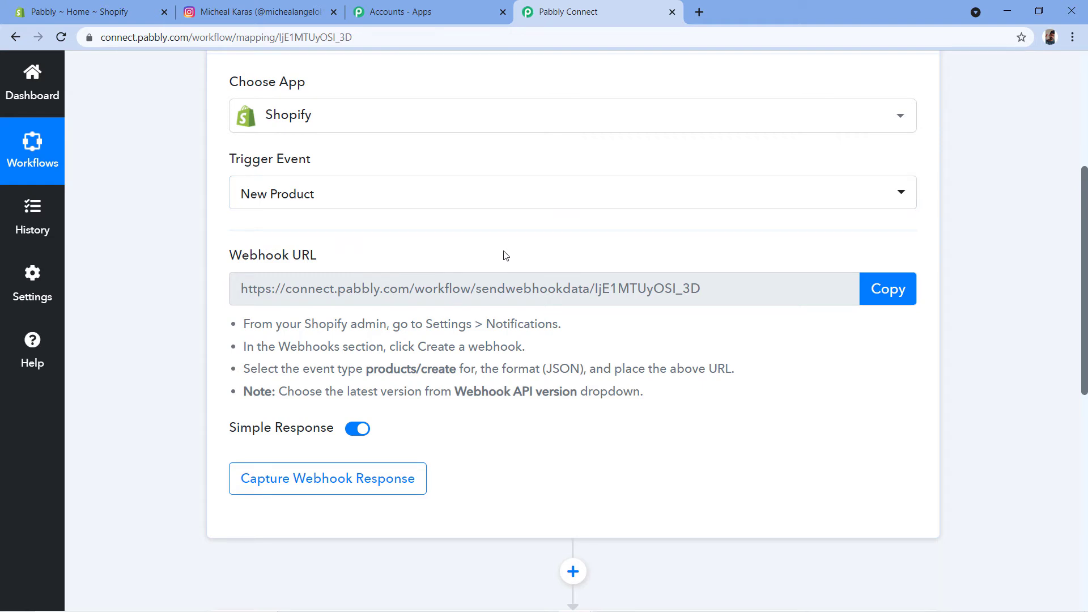
Switch to the Shopify admin, go to the store's notification settings, and start creating a webhook.
{"action": "left_click", "coordinate": [113, 14]}
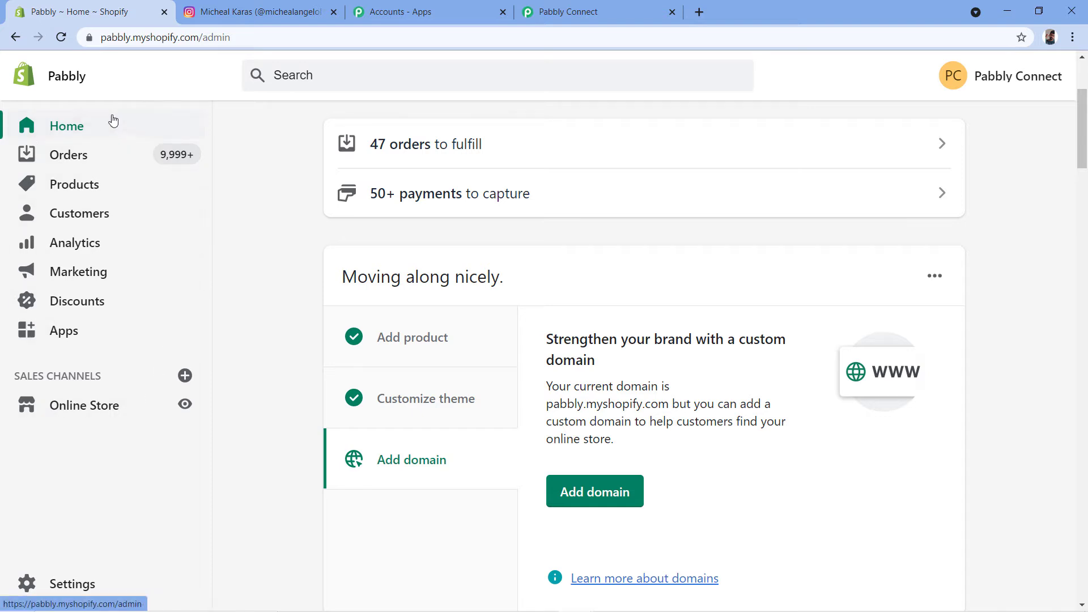
{"action": "left_click", "coordinate": [67, 590]}
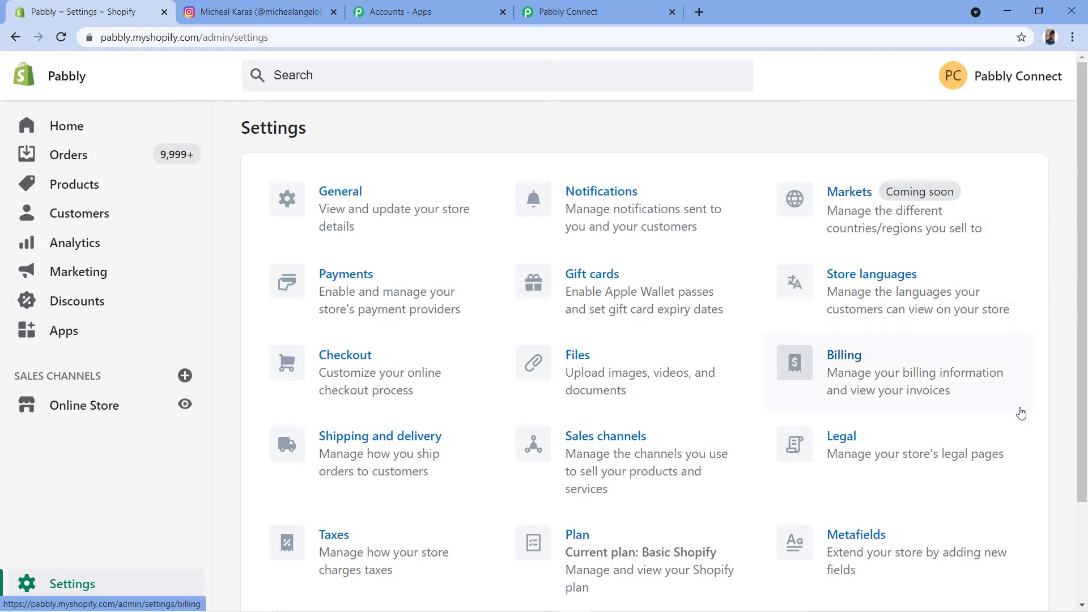
{"action": "left_click", "coordinate": [608, 195]}
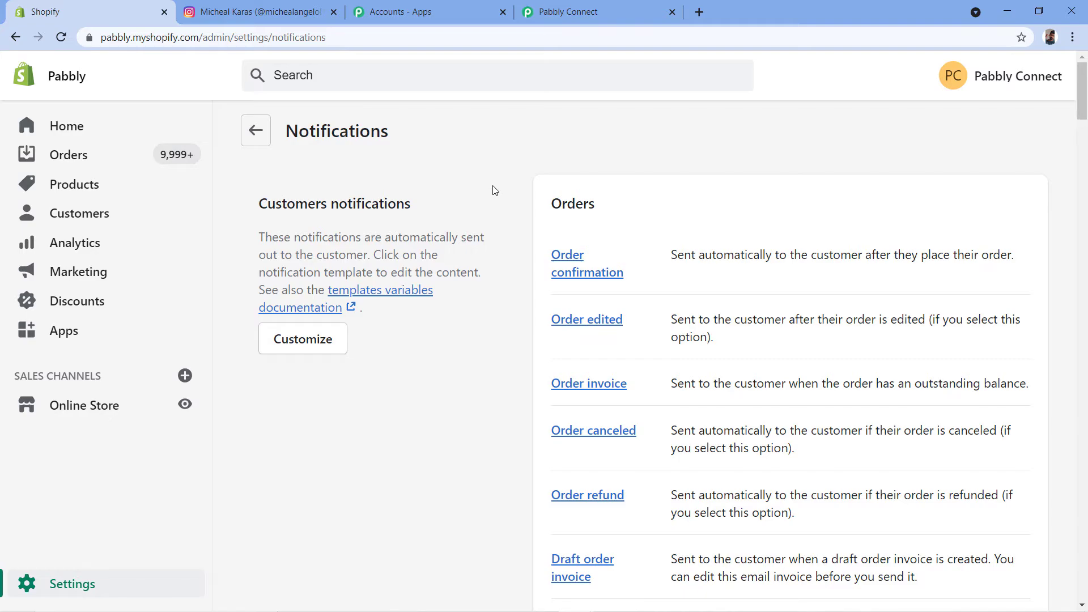
{"action": "scroll", "coordinate": [493, 190], "scroll_direction": "down", "scroll_amount": 20}
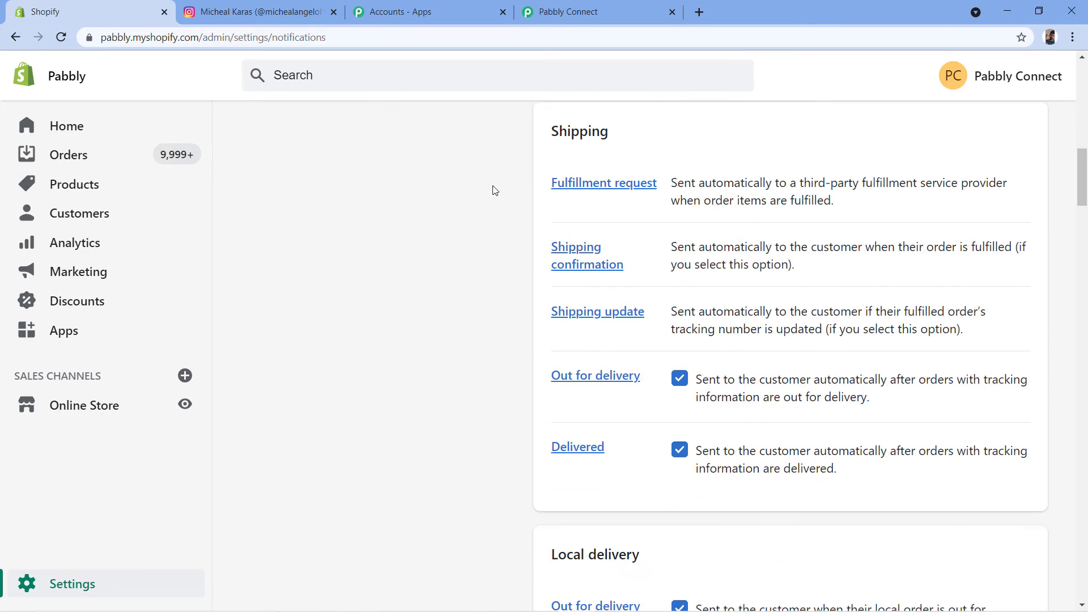
{"action": "scroll", "coordinate": [493, 189], "scroll_direction": "down", "scroll_amount": 19}
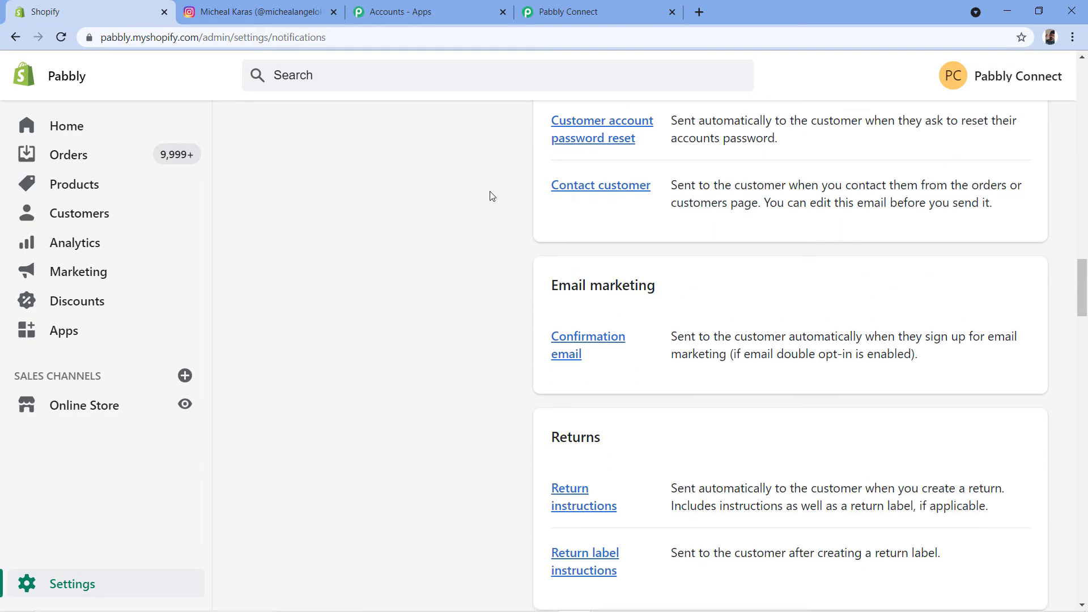
{"action": "scroll", "coordinate": [490, 196], "scroll_direction": "down", "scroll_amount": 20}
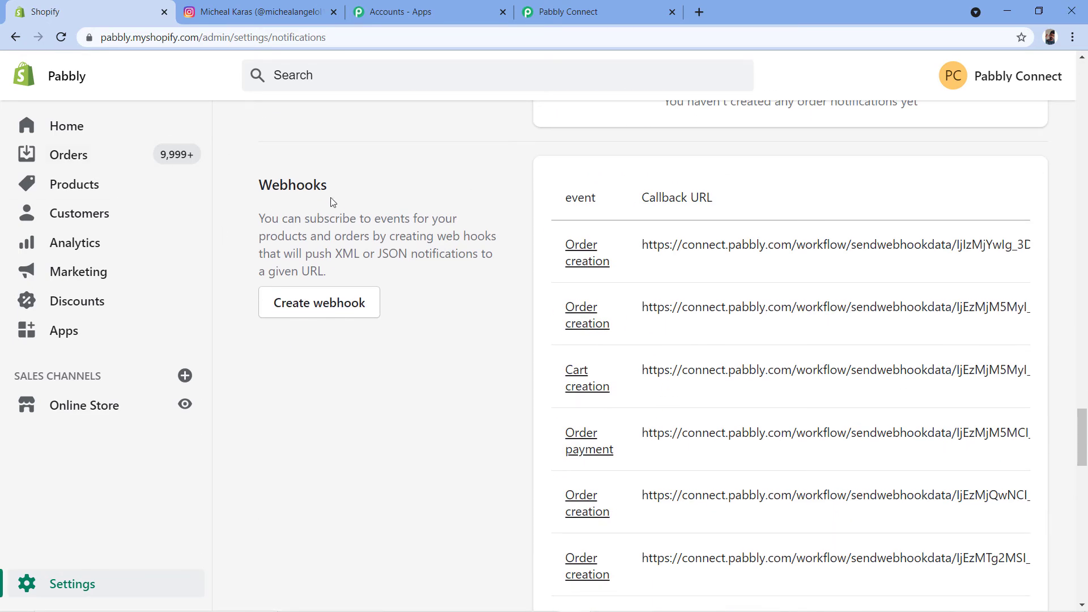
{"action": "left_click", "coordinate": [331, 305]}
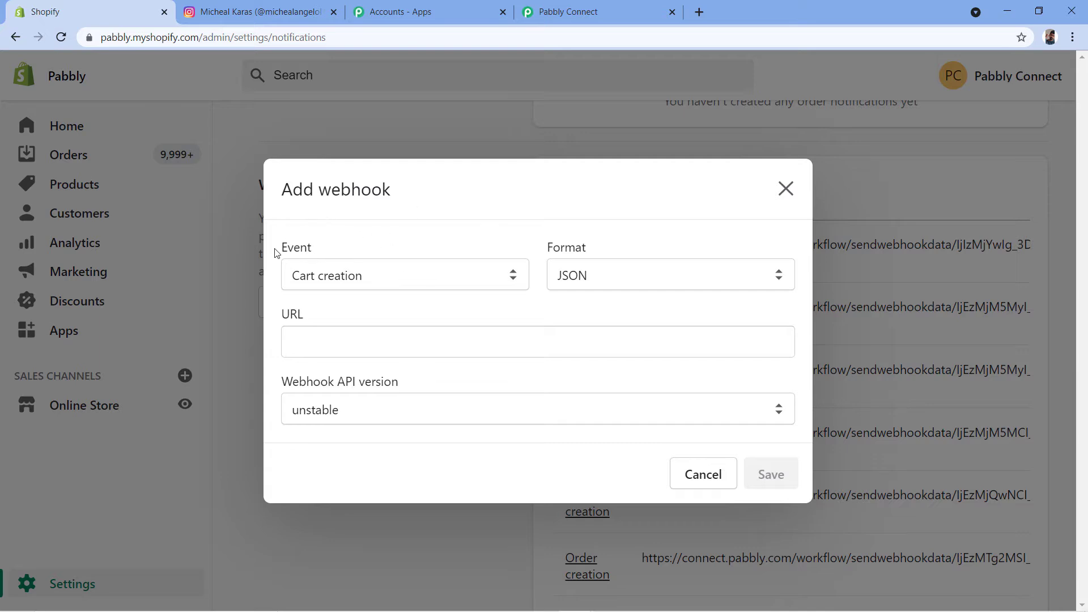
Set the new webhook's event to Product creation.
{"action": "left_click", "coordinate": [513, 275]}
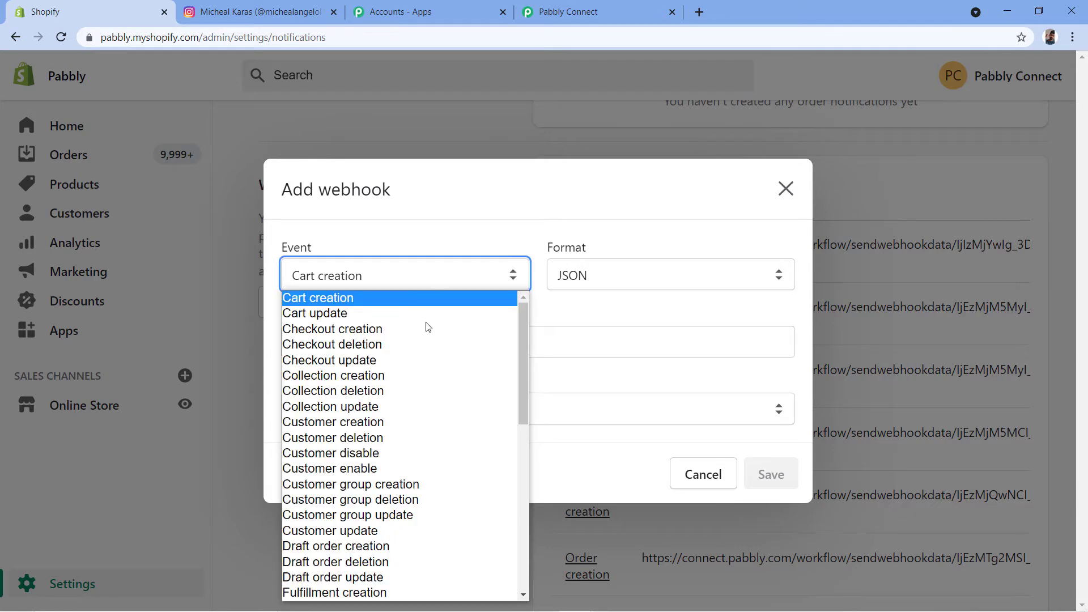
{"action": "scroll", "coordinate": [442, 325], "scroll_direction": "down", "scroll_amount": 5}
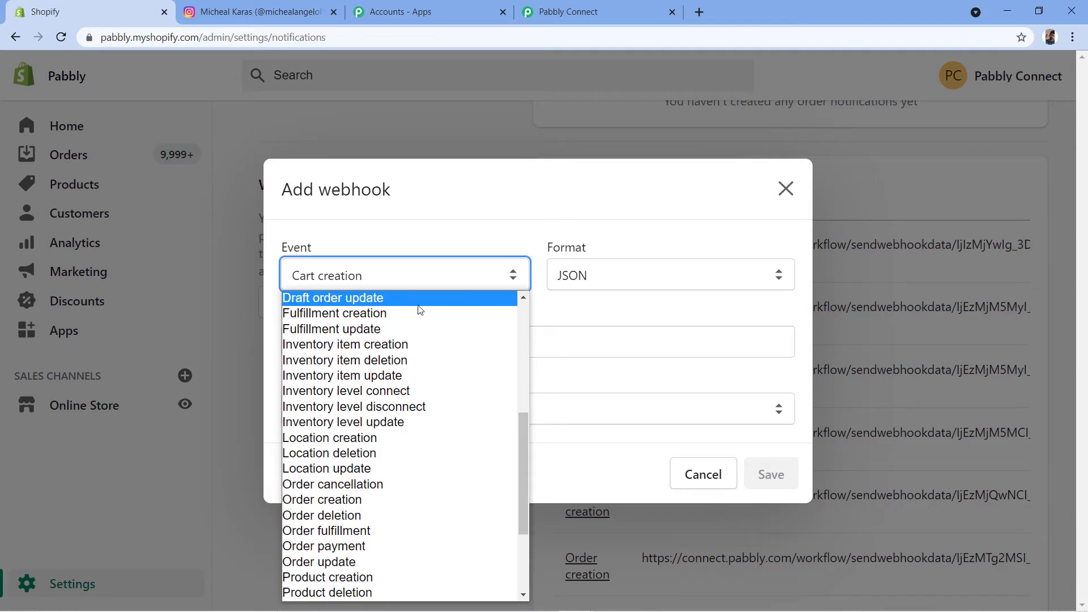
{"action": "scroll", "coordinate": [408, 311], "scroll_direction": "down", "scroll_amount": 3}
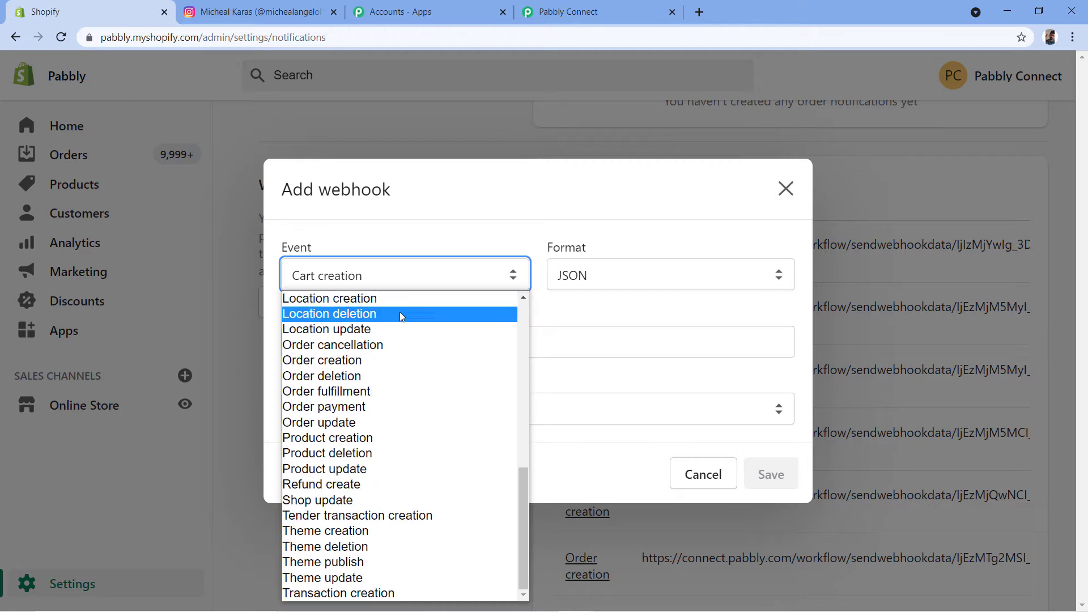
{"action": "left_click", "coordinate": [364, 441]}
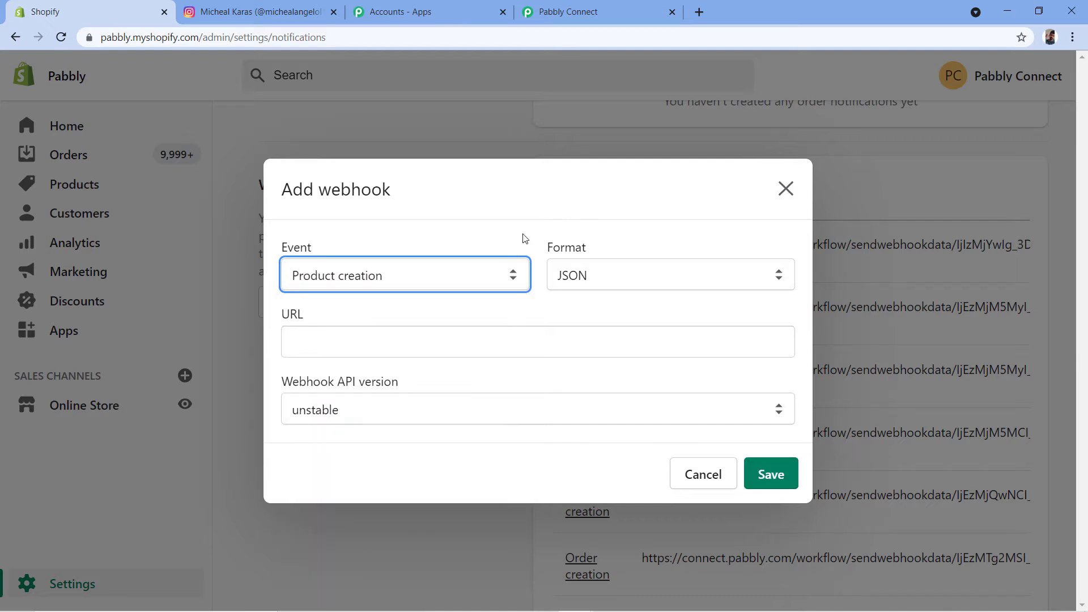
{"action": "left_click", "coordinate": [525, 231]}
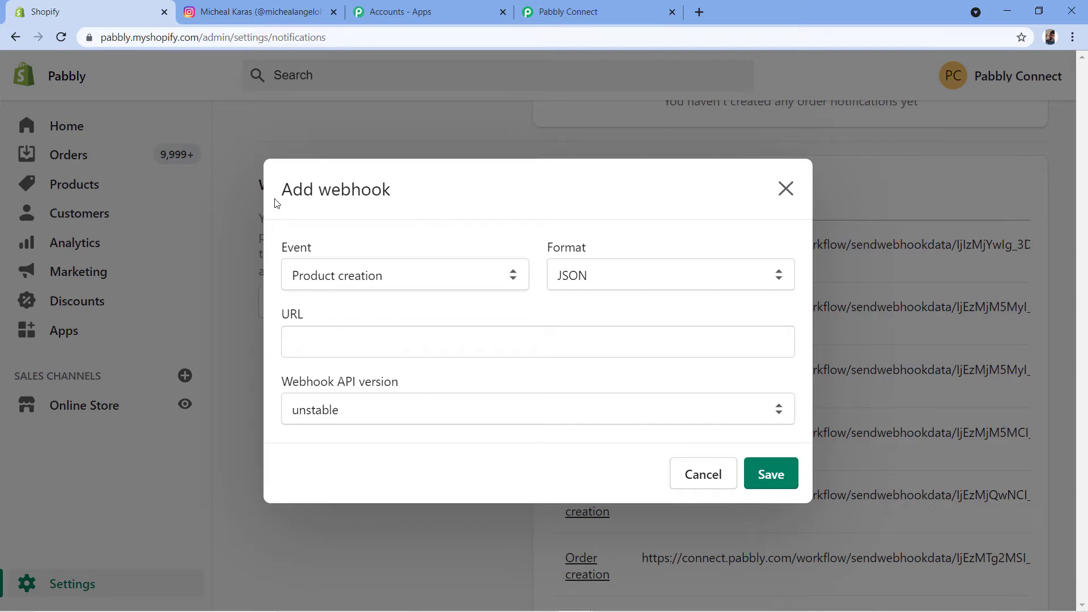
Copy the trigger's webhook URL from Pabbly Connect and paste it into the URL of the new Shopify webhook.
{"action": "left_click", "coordinate": [573, 12]}
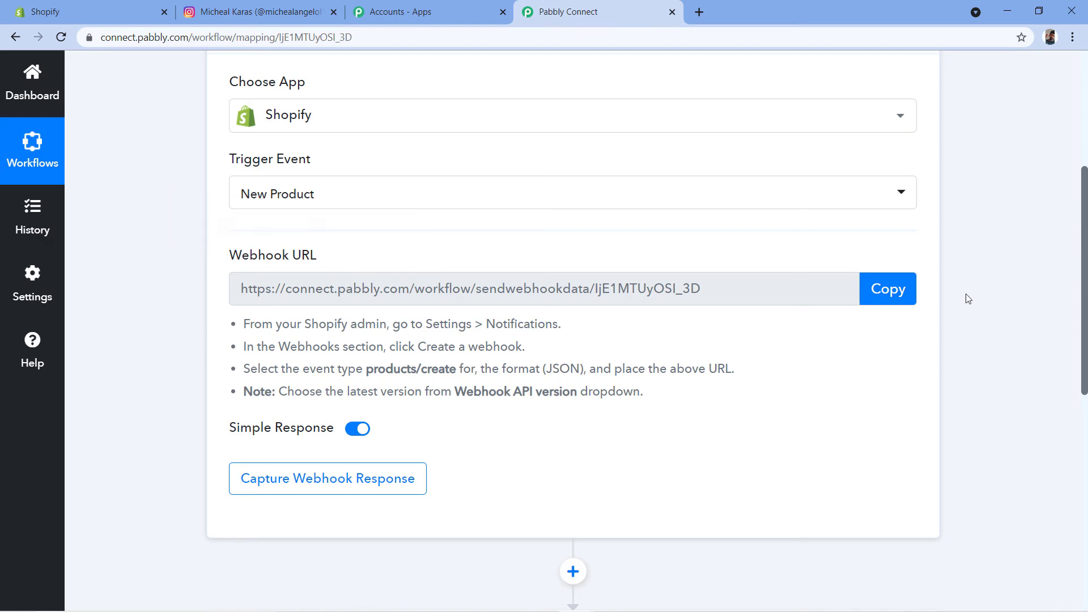
{"action": "left_click", "coordinate": [887, 287]}
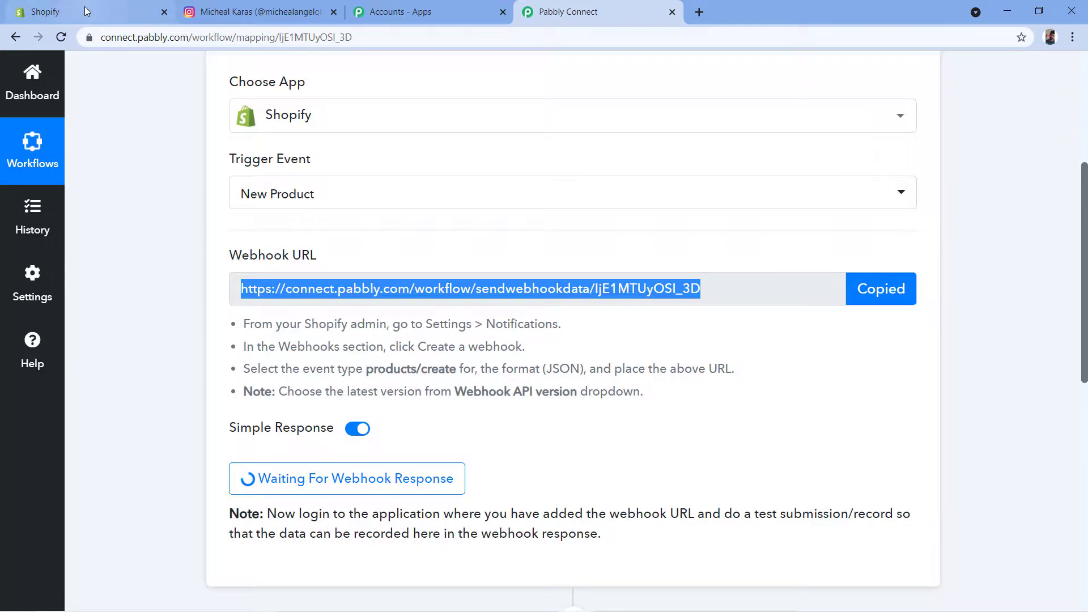
{"action": "left_click", "coordinate": [68, 12]}
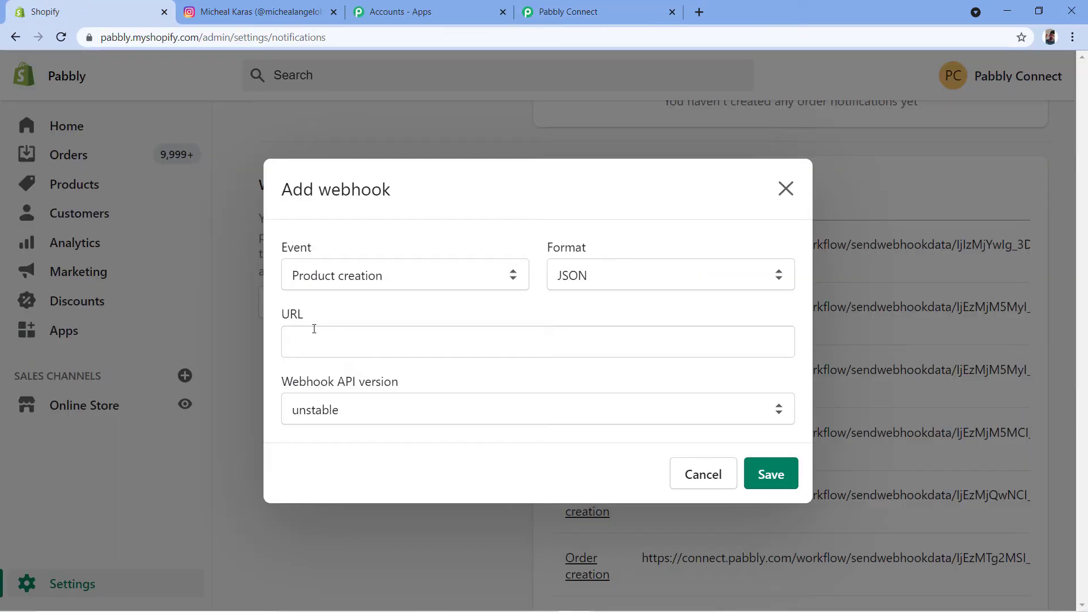
{"action": "left_click", "coordinate": [295, 342]}
{"action": "right_click", "coordinate": [301, 342]}
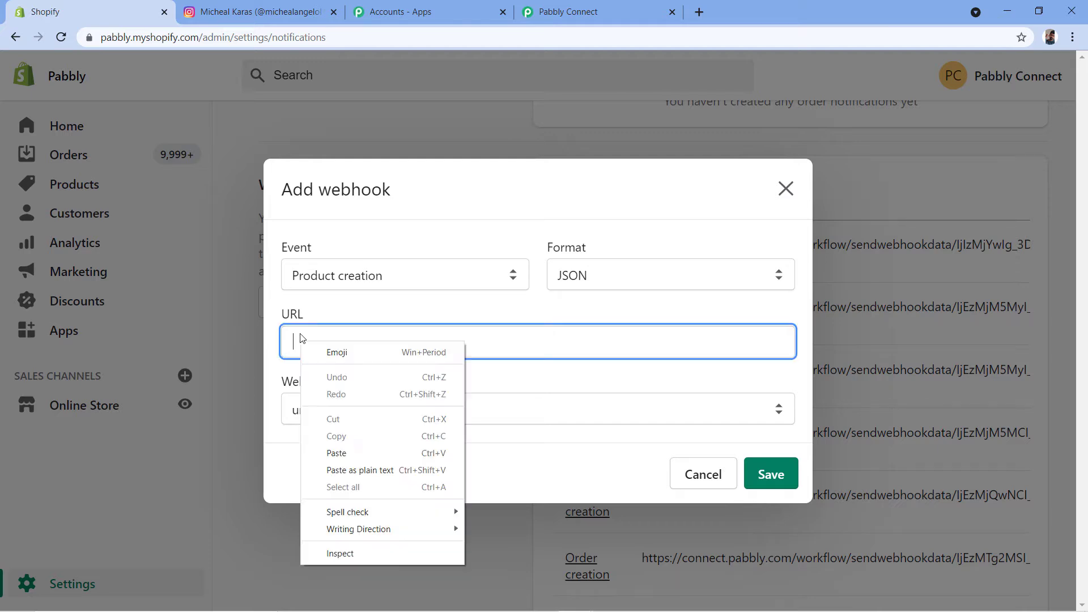
{"action": "left_click", "coordinate": [348, 454]}
{"action": "left_click", "coordinate": [450, 316]}
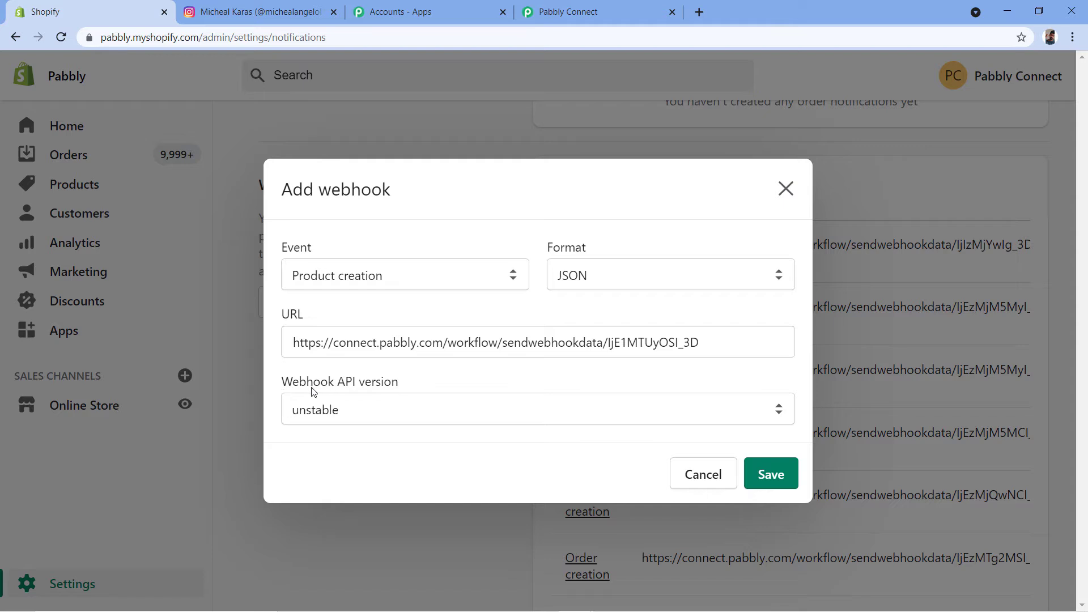
Set the webhook API version to 2021-07 (Latest) and save the webhook.
{"action": "left_click", "coordinate": [432, 407]}
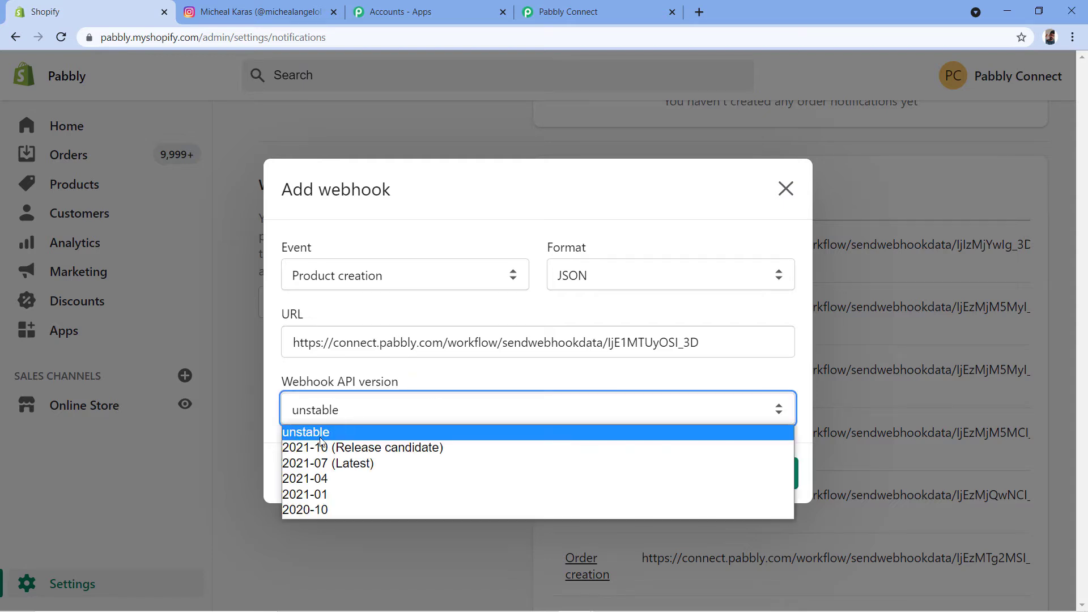
{"action": "left_click", "coordinate": [361, 464]}
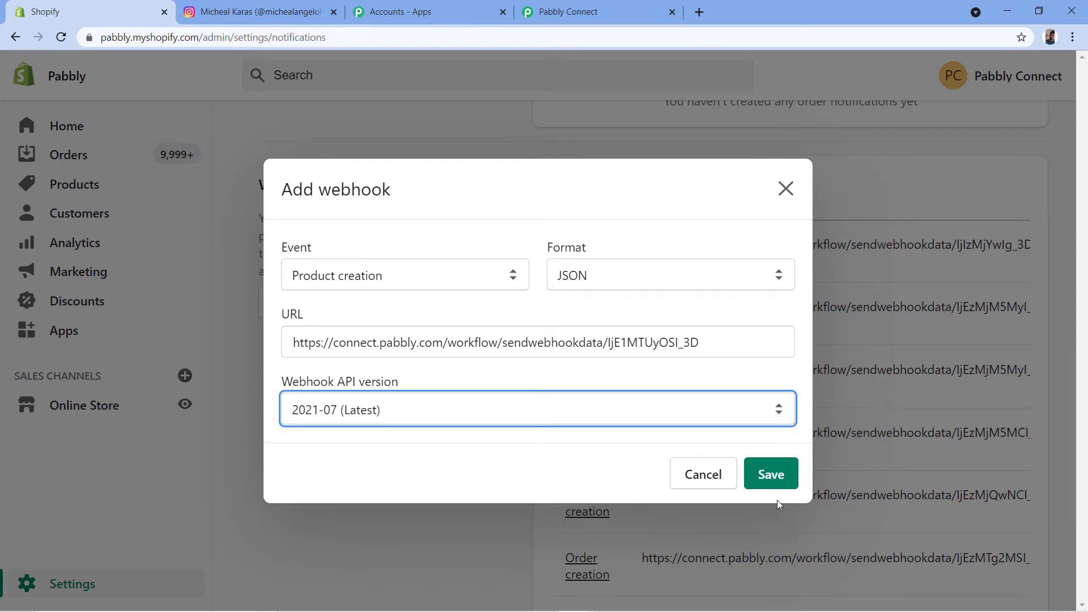
{"action": "left_click", "coordinate": [769, 473]}
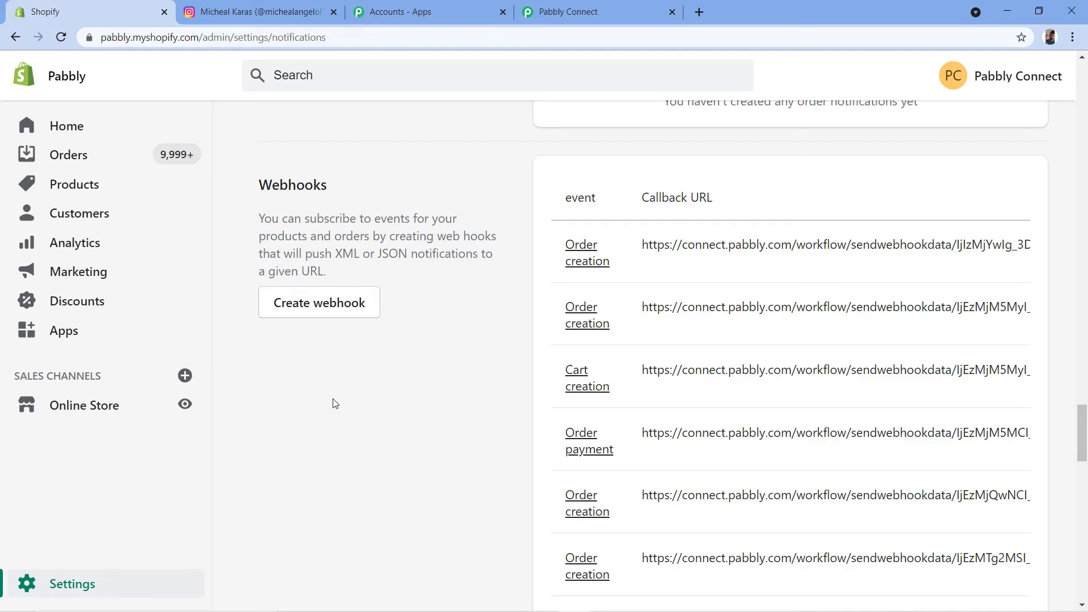
Switch to Pabbly Connect and check the capture status of the trigger's webhook response.
{"action": "left_click", "coordinate": [620, 10]}
{"action": "left_click", "coordinate": [530, 244]}
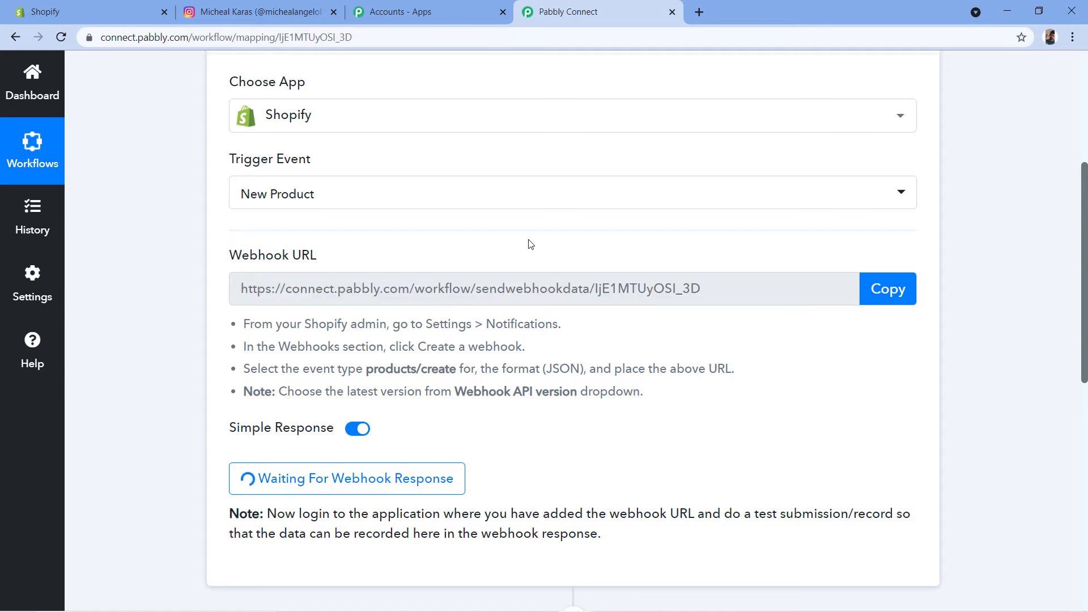
{"action": "scroll", "coordinate": [279, 287], "scroll_direction": "down", "scroll_amount": 2}
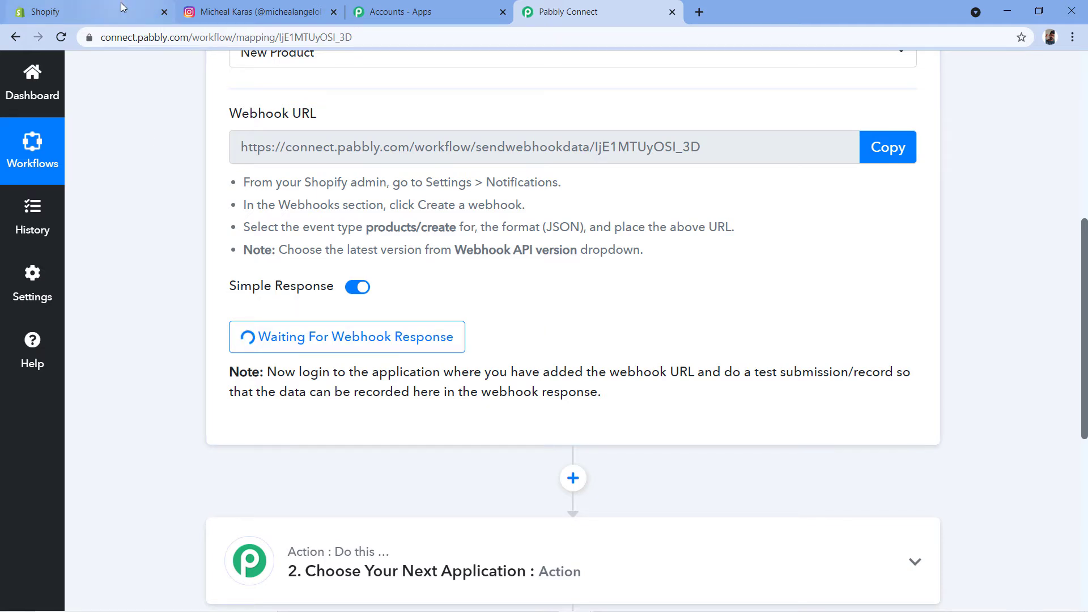
Switch to the Shopify admin, go to the store's products, and start adding a new product.
{"action": "left_click", "coordinate": [85, 12]}
{"action": "scroll", "coordinate": [88, 147], "scroll_direction": "up", "scroll_amount": 1}
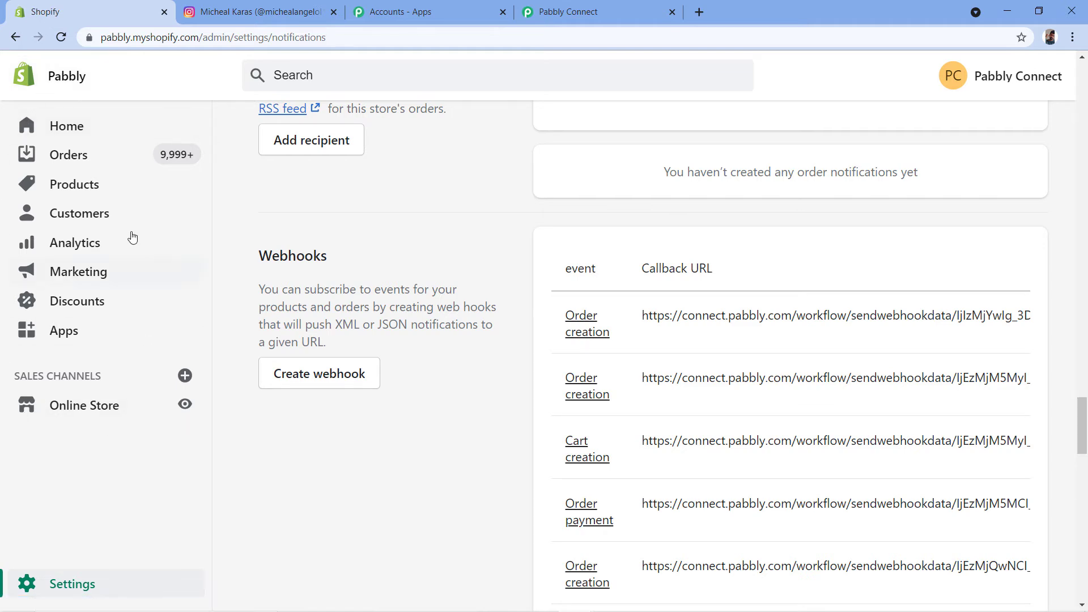
{"action": "left_click", "coordinate": [66, 186]}
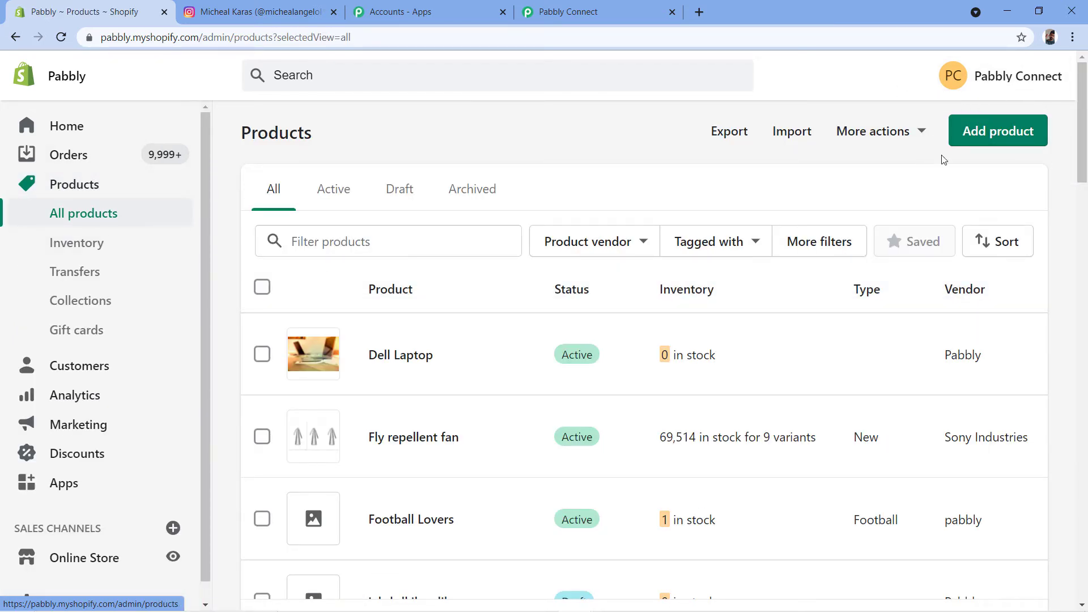
{"action": "left_click", "coordinate": [984, 136]}
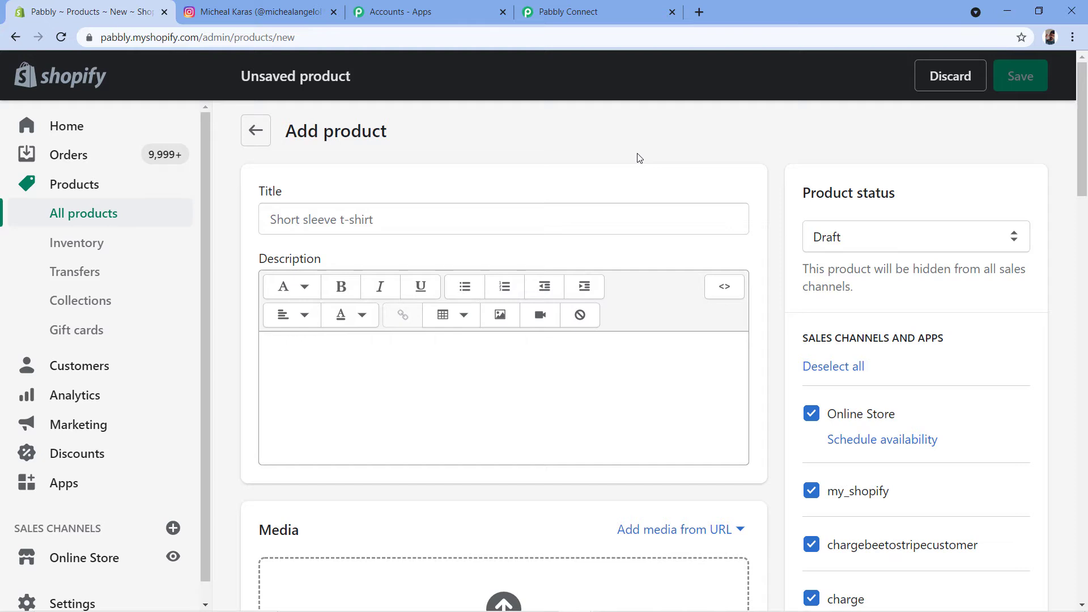
Review the new product's title, description, media and pricing entries in the product form.
{"action": "scroll", "coordinate": [505, 109], "scroll_direction": "down", "scroll_amount": 1}
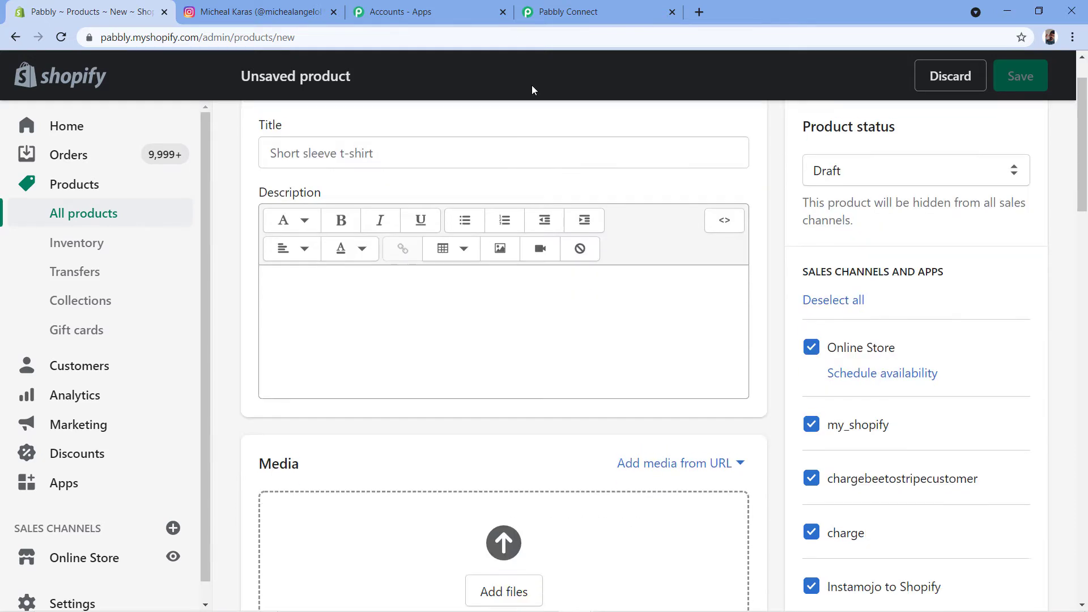
{"action": "scroll", "coordinate": [340, 125], "scroll_direction": "up", "scroll_amount": 1}
{"action": "scroll", "coordinate": [221, 164], "scroll_direction": "down", "scroll_amount": 2}
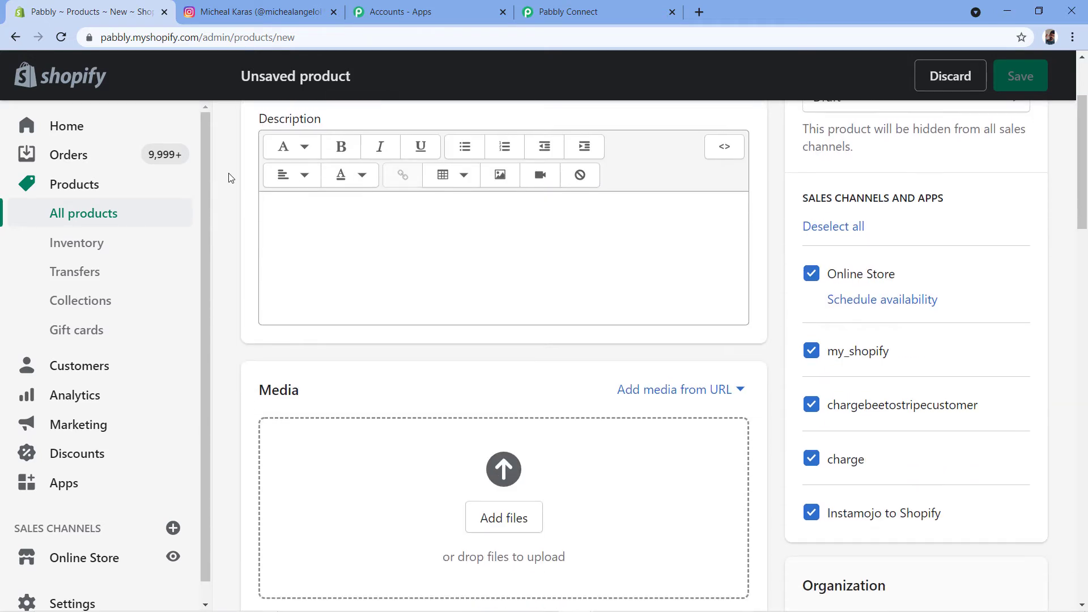
{"action": "scroll", "coordinate": [226, 180], "scroll_direction": "down", "scroll_amount": 3}
{"action": "scroll", "coordinate": [227, 181], "scroll_direction": "up", "scroll_amount": 5}
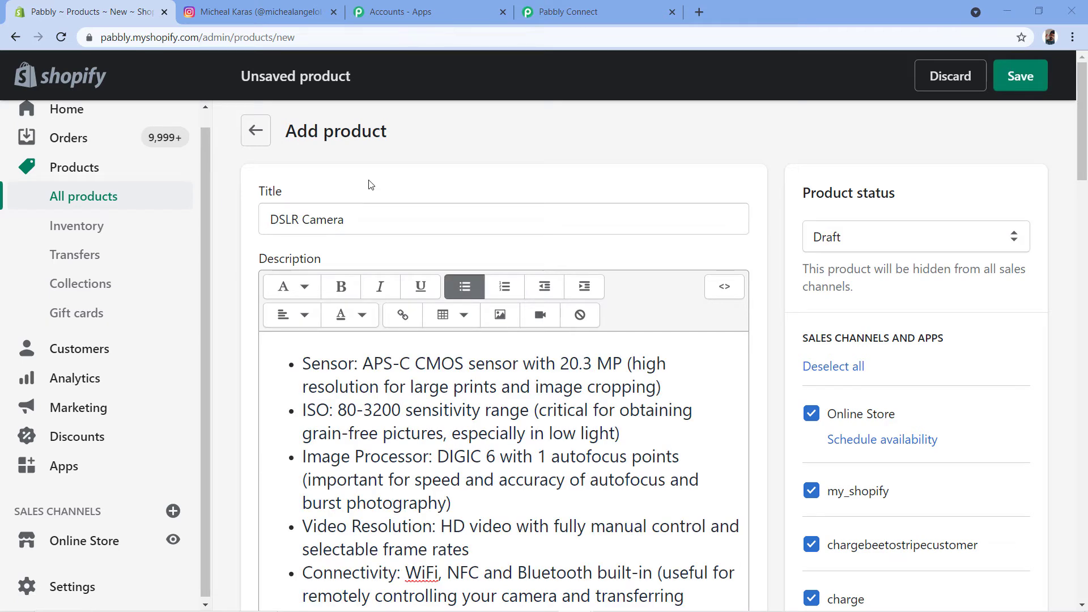
{"action": "scroll", "coordinate": [314, 178], "scroll_direction": "down", "scroll_amount": 1}
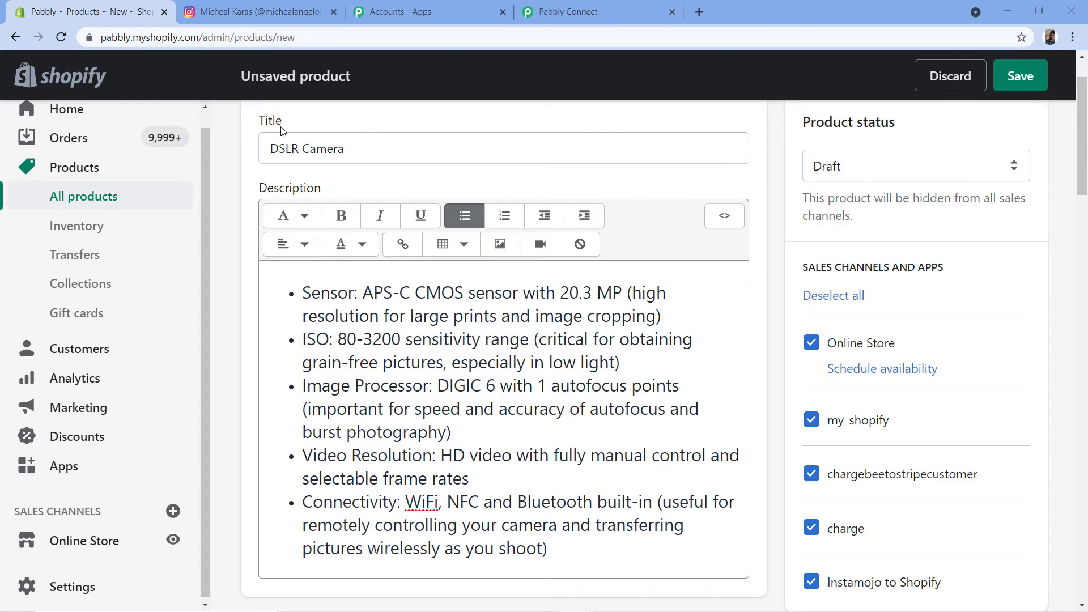
{"action": "scroll", "coordinate": [380, 163], "scroll_direction": "down", "scroll_amount": 2}
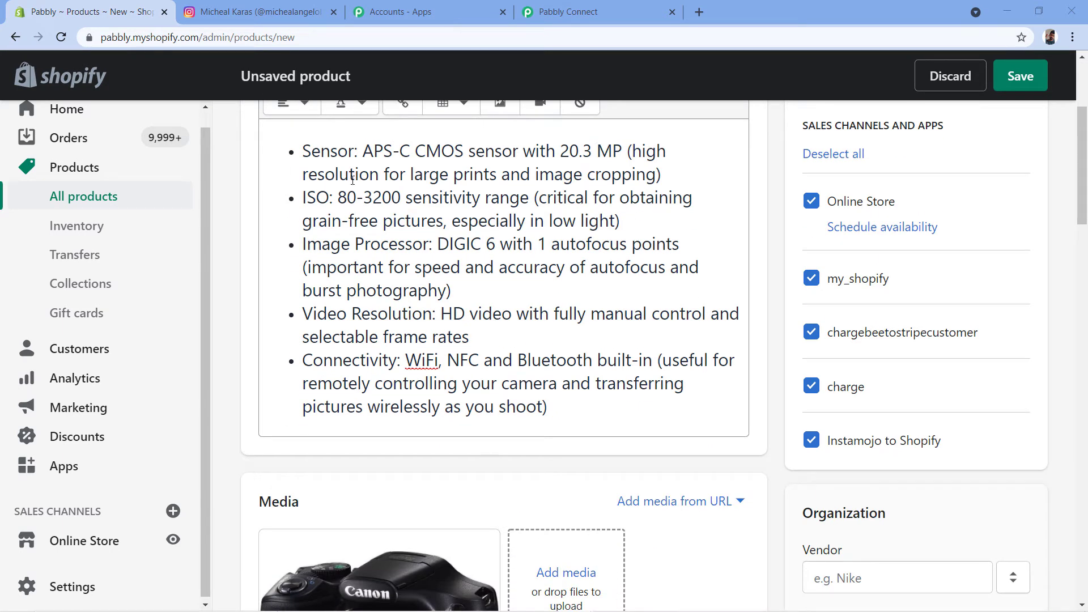
{"action": "scroll", "coordinate": [277, 295], "scroll_direction": "down", "scroll_amount": 5}
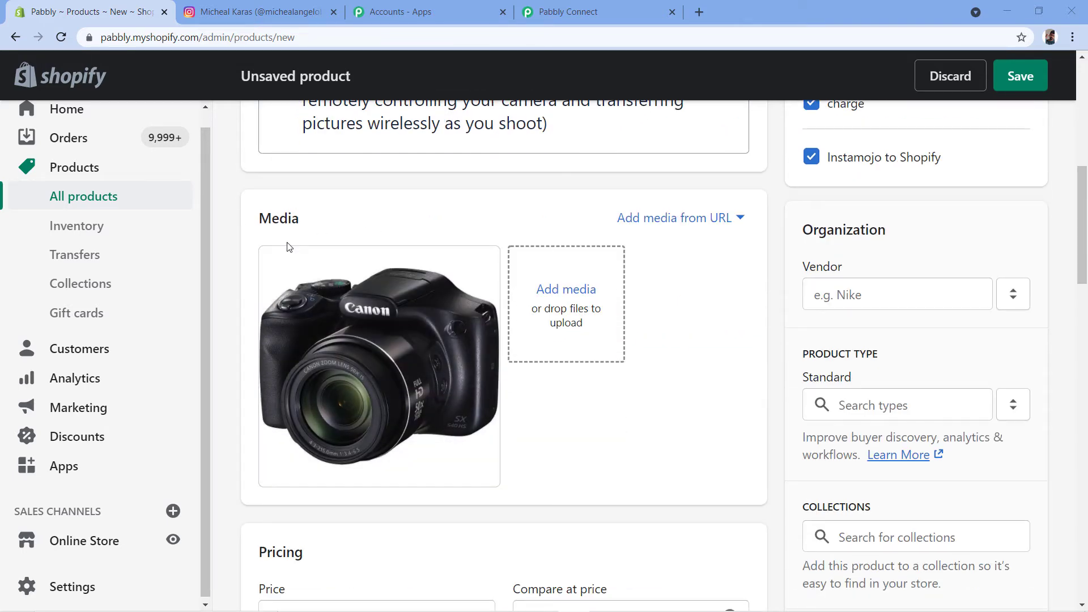
{"action": "scroll", "coordinate": [287, 247], "scroll_direction": "down", "scroll_amount": 5}
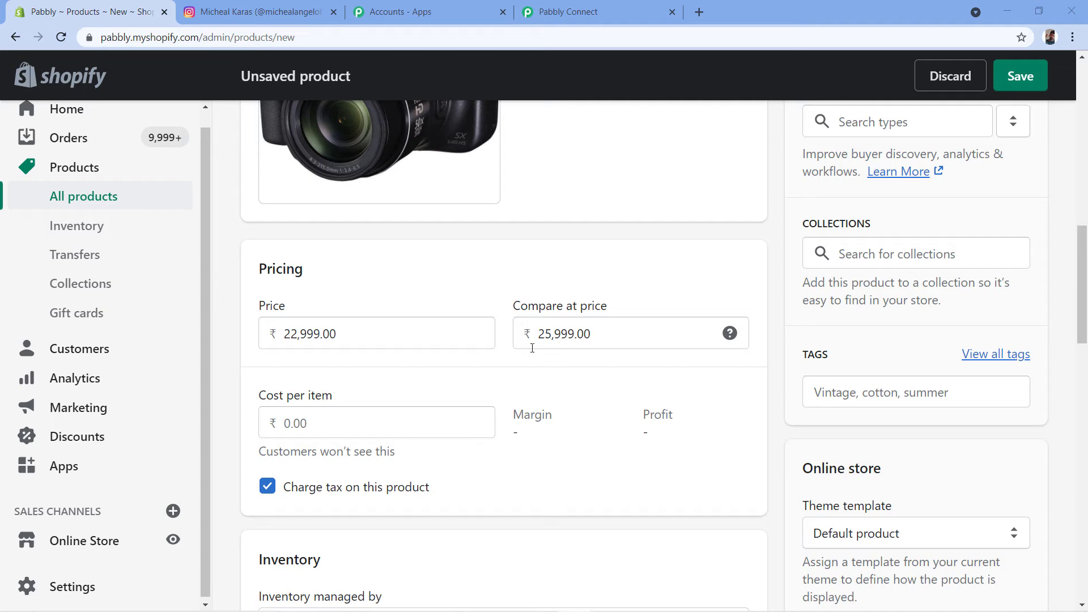
{"action": "scroll", "coordinate": [695, 284], "scroll_direction": "up", "scroll_amount": 10}
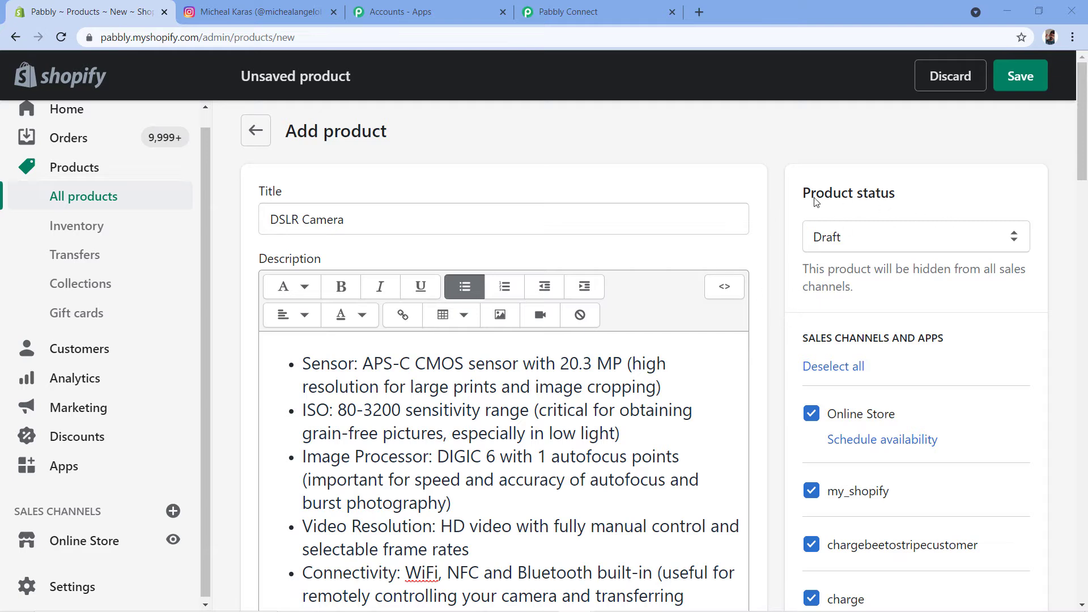
Set the DSLR Camera product's status to Active and save the product.
{"action": "left_click", "coordinate": [904, 250]}
{"action": "left_click", "coordinate": [844, 256]}
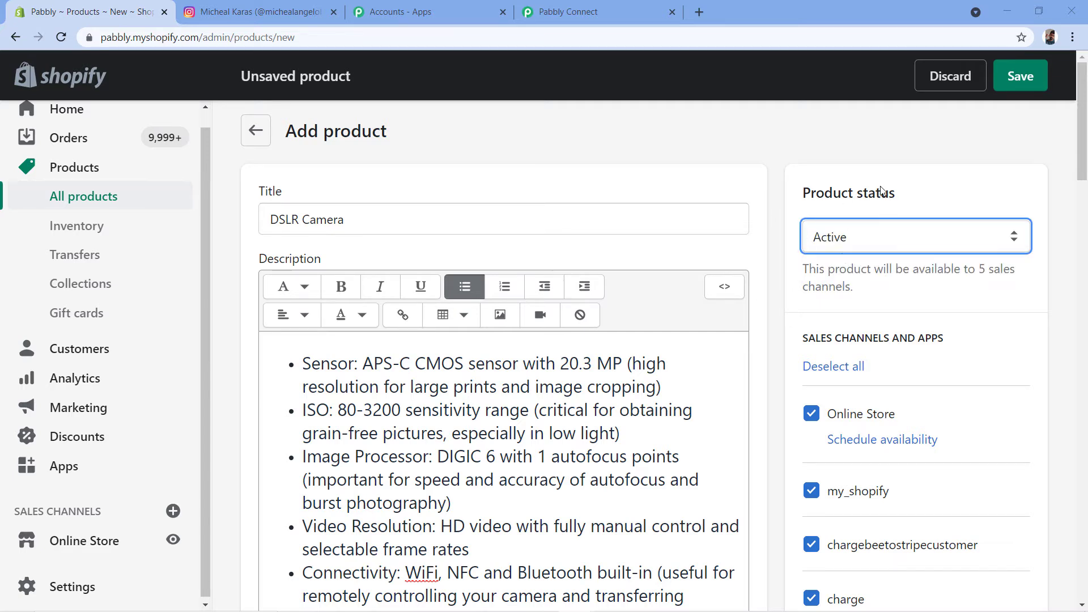
{"action": "left_click", "coordinate": [1020, 76]}
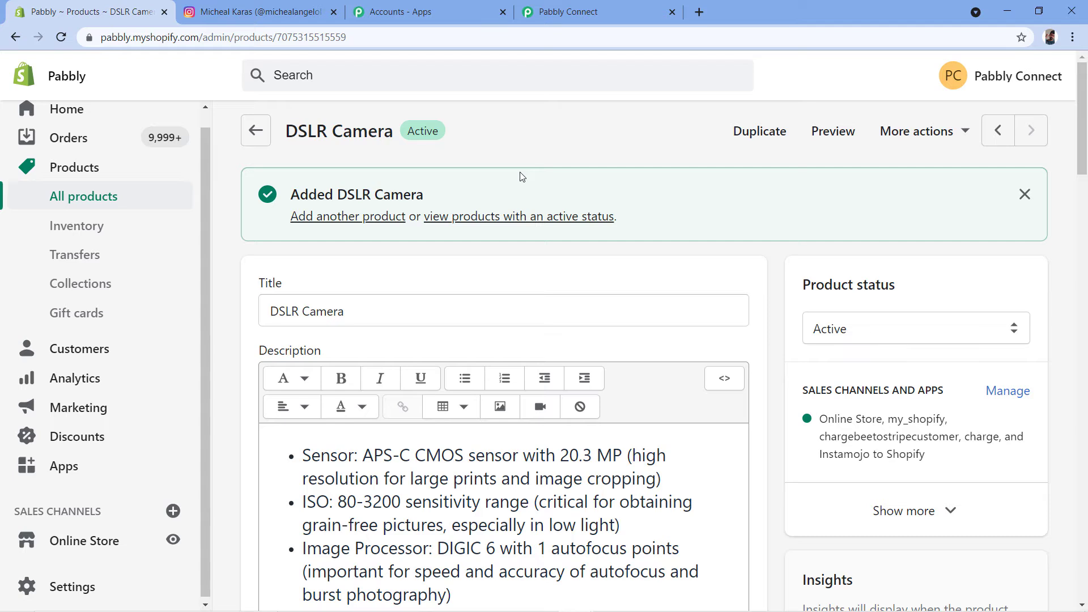
Switch to Pabbly Connect and review the webhook response received for the new product.
{"action": "left_click", "coordinate": [624, 14]}
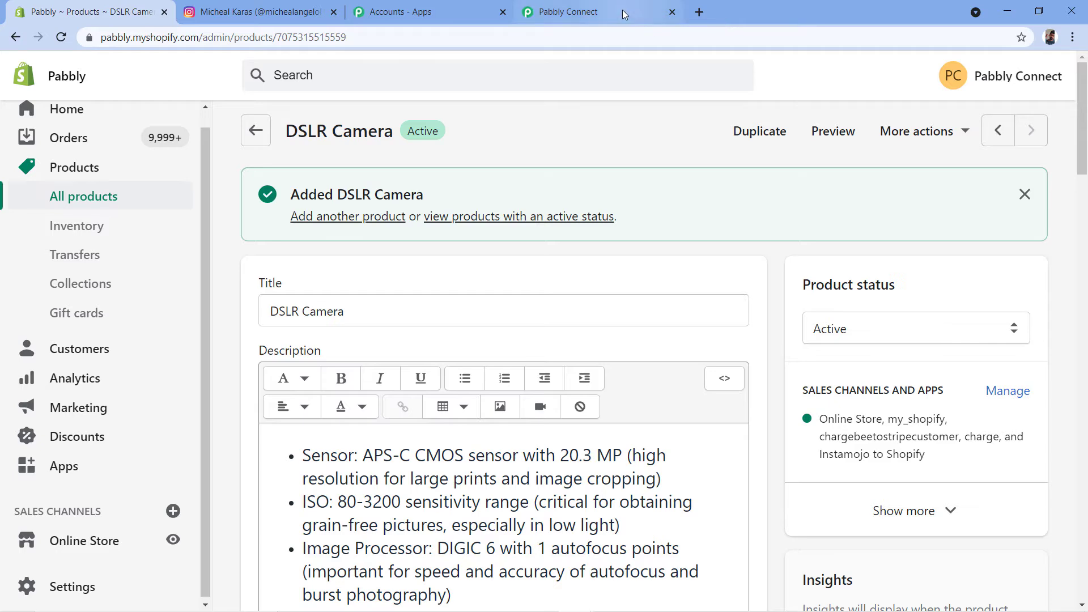
{"action": "scroll", "coordinate": [602, 232], "scroll_direction": "down", "scroll_amount": 5}
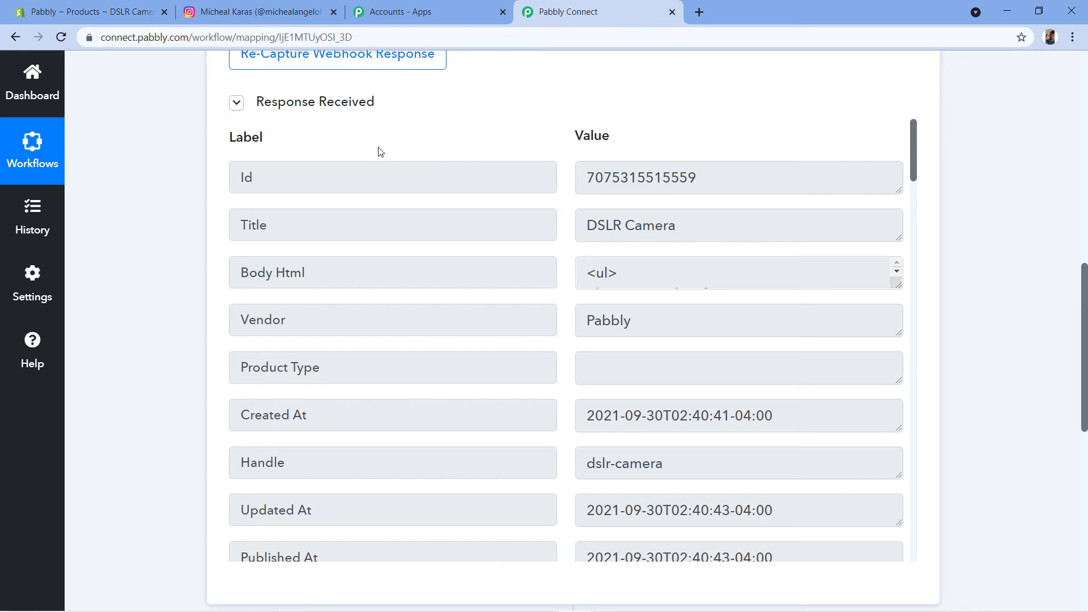
{"action": "scroll", "coordinate": [541, 136], "scroll_direction": "down", "scroll_amount": 1}
{"action": "scroll", "coordinate": [539, 130], "scroll_direction": "up", "scroll_amount": 5}
{"action": "scroll", "coordinate": [492, 250], "scroll_direction": "down", "scroll_amount": 3}
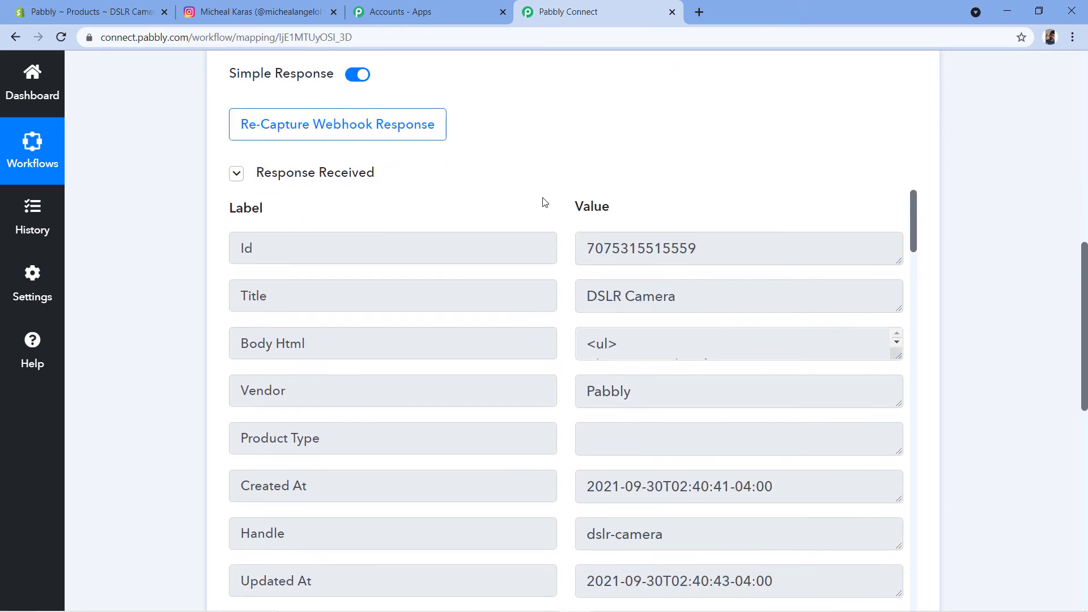
Compare the response's Title with the Shopify product, and enlarge the Body Html value to read the description.
{"action": "left_click", "coordinate": [88, 11]}
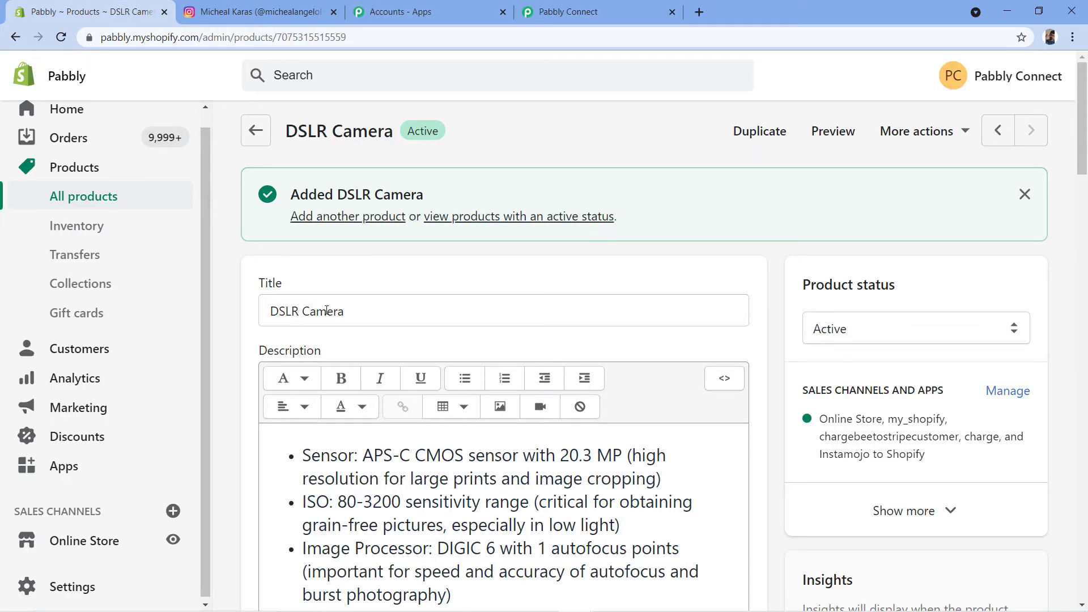
{"action": "left_click", "coordinate": [601, 12]}
{"action": "scroll", "coordinate": [397, 238], "scroll_direction": "down", "scroll_amount": 1}
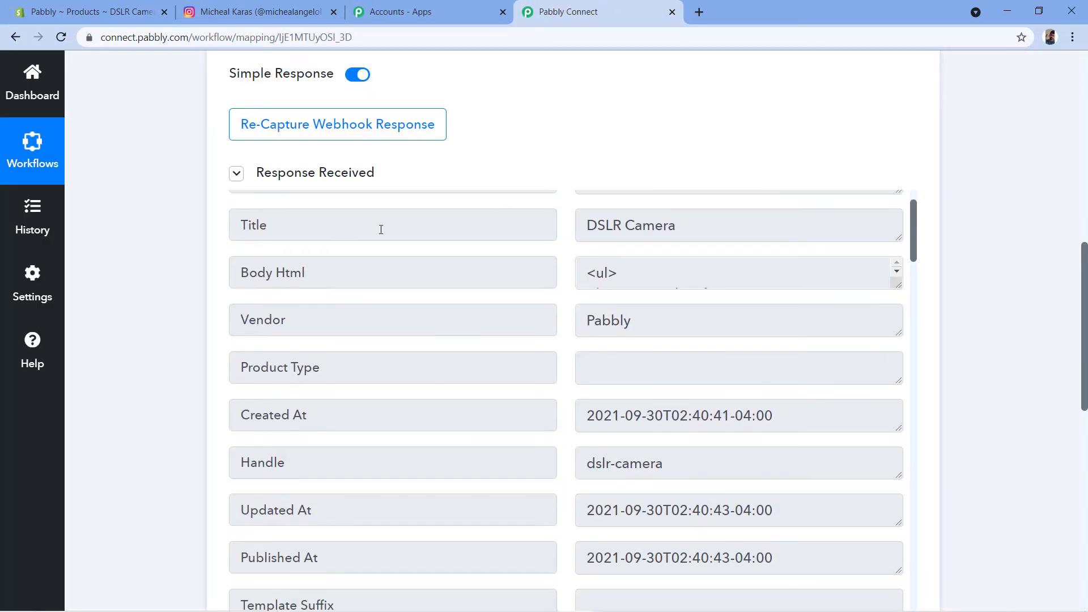
{"action": "double_click", "coordinate": [705, 232]}
{"action": "left_click", "coordinate": [574, 211]}
{"action": "left_click_drag", "start_coordinate": [897, 286], "coordinate": [899, 453]}
{"action": "scroll", "coordinate": [850, 333], "scroll_direction": "down", "scroll_amount": 3}
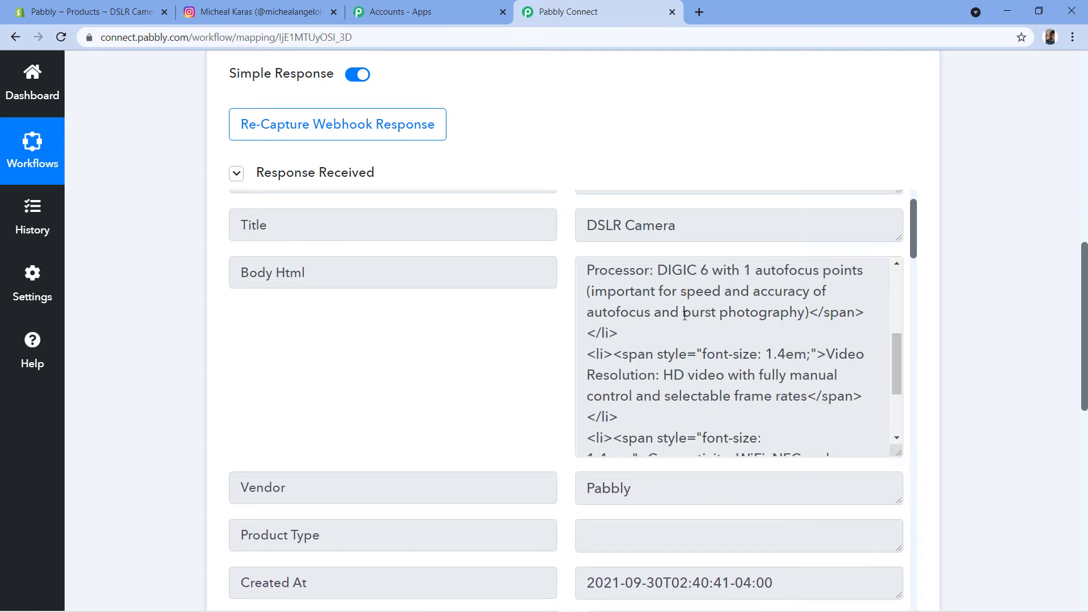
Review the webhook response's remaining product fields, from vendor and status through price, compare-at price, weight and inventory to the image details.
{"action": "scroll", "coordinate": [685, 315], "scroll_direction": "down", "scroll_amount": 2}
{"action": "scroll", "coordinate": [182, 297], "scroll_direction": "down", "scroll_amount": 3}
{"action": "scroll", "coordinate": [550, 170], "scroll_direction": "down", "scroll_amount": 3}
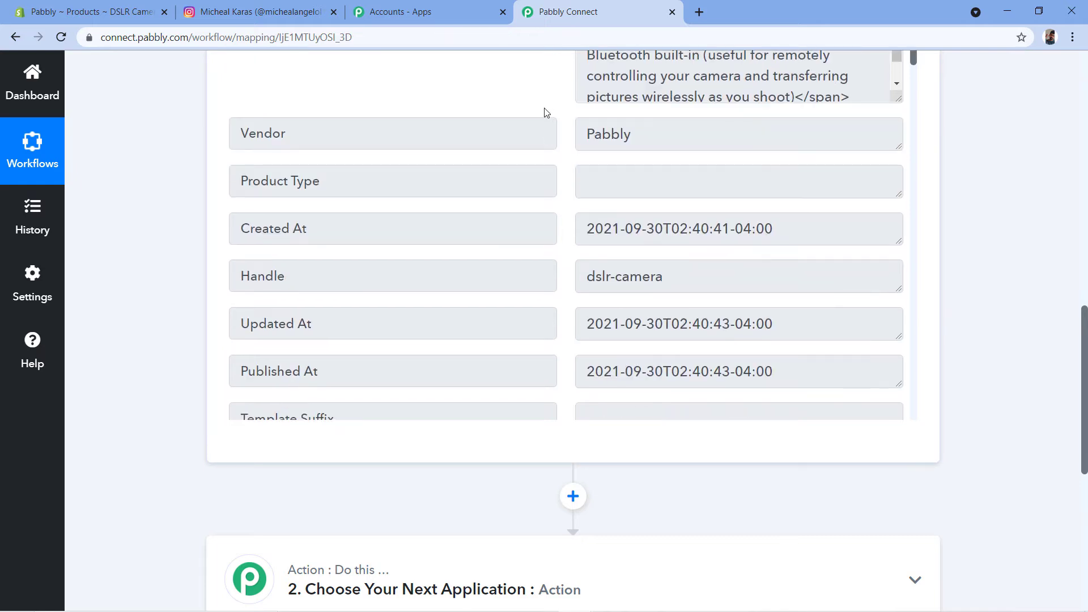
{"action": "scroll", "coordinate": [539, 108], "scroll_direction": "down", "scroll_amount": 2}
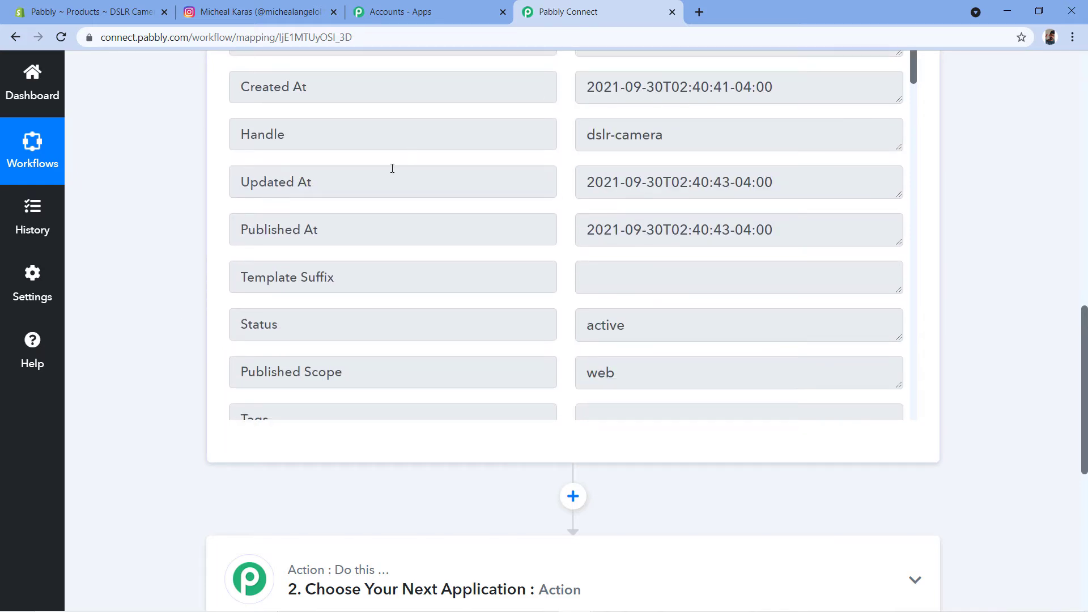
{"action": "scroll", "coordinate": [411, 152], "scroll_direction": "down", "scroll_amount": 3}
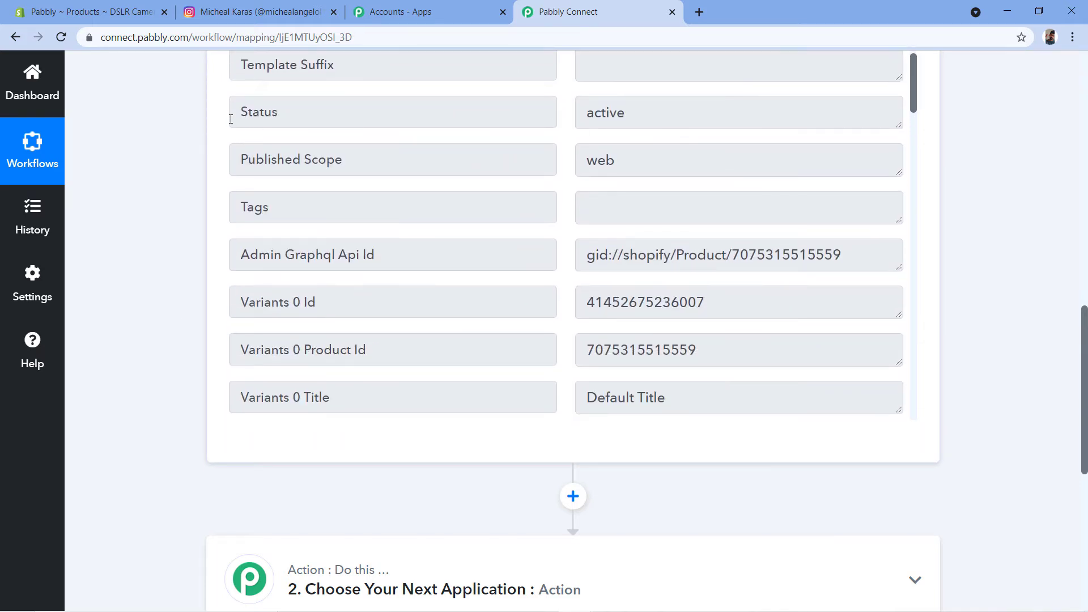
{"action": "scroll", "coordinate": [522, 121], "scroll_direction": "down", "scroll_amount": 4}
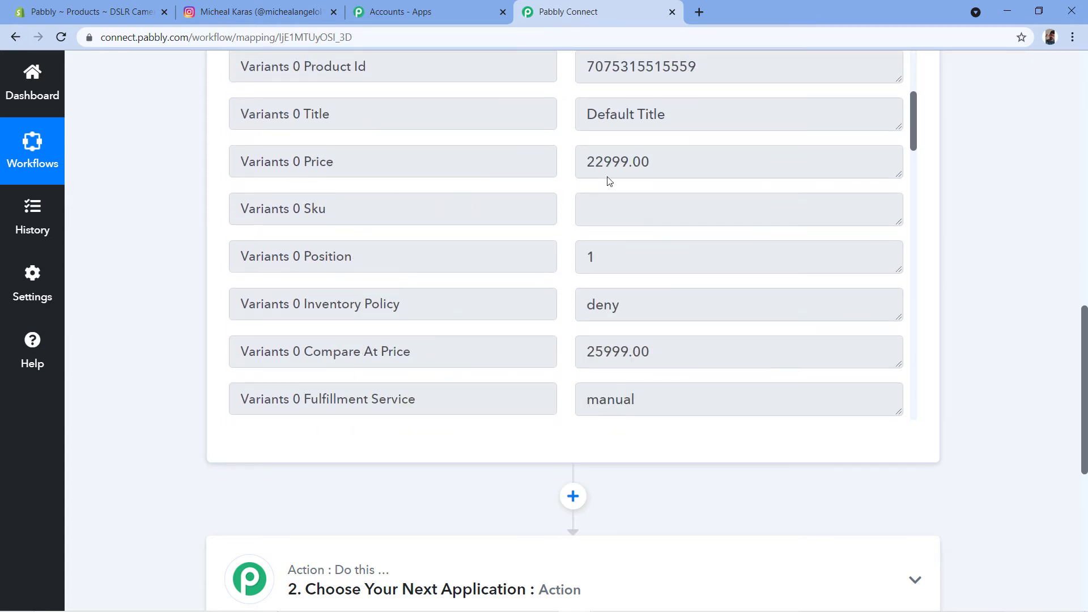
{"action": "scroll", "coordinate": [573, 165], "scroll_direction": "down", "scroll_amount": 4}
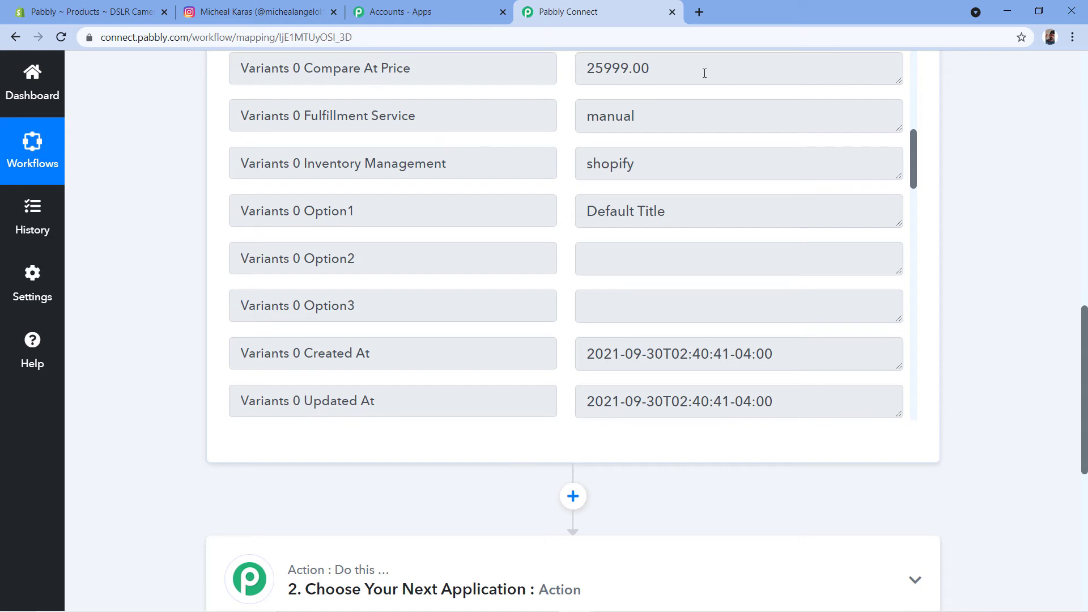
{"action": "scroll", "coordinate": [678, 77], "scroll_direction": "down", "scroll_amount": 8}
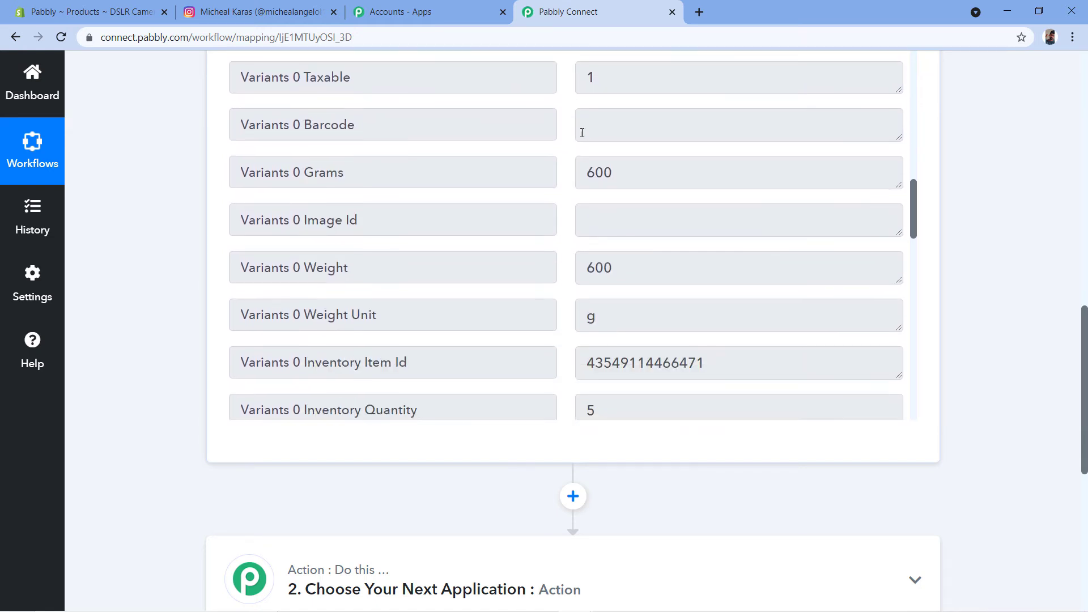
{"action": "scroll", "coordinate": [573, 153], "scroll_direction": "down", "scroll_amount": 5}
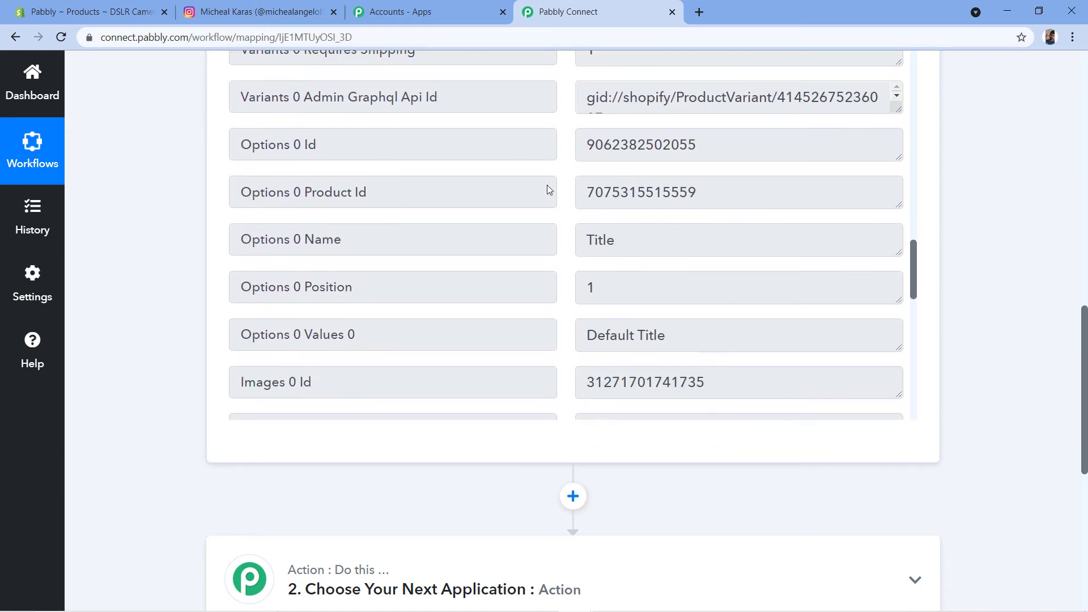
{"action": "scroll", "coordinate": [571, 190], "scroll_direction": "down", "scroll_amount": 8}
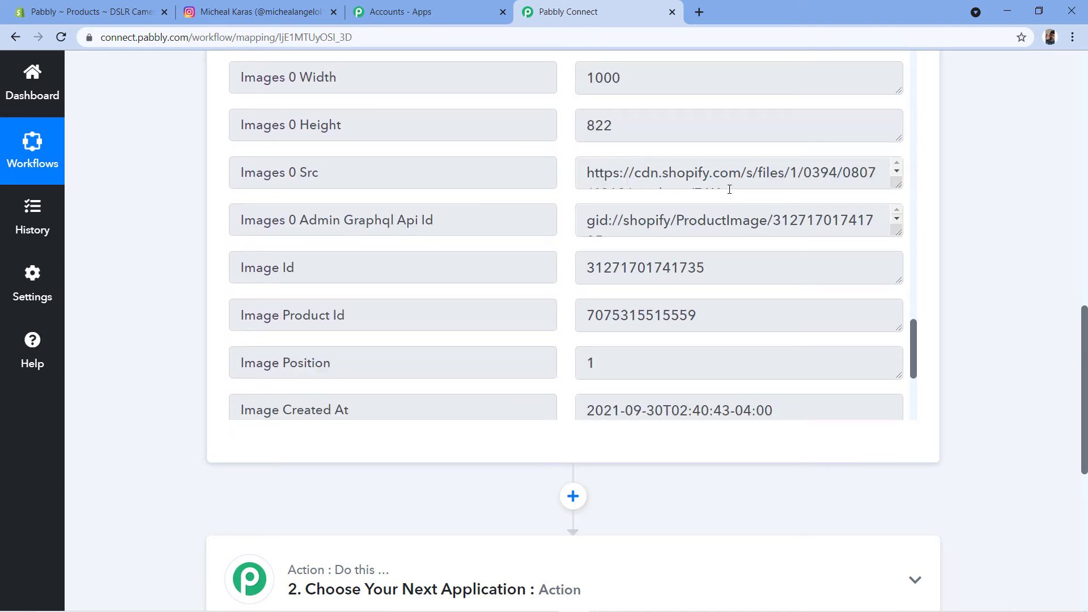
Enlarge the Images 0 Src value to read the full image URL, and check the remaining image fields.
{"action": "left_click", "coordinate": [861, 185]}
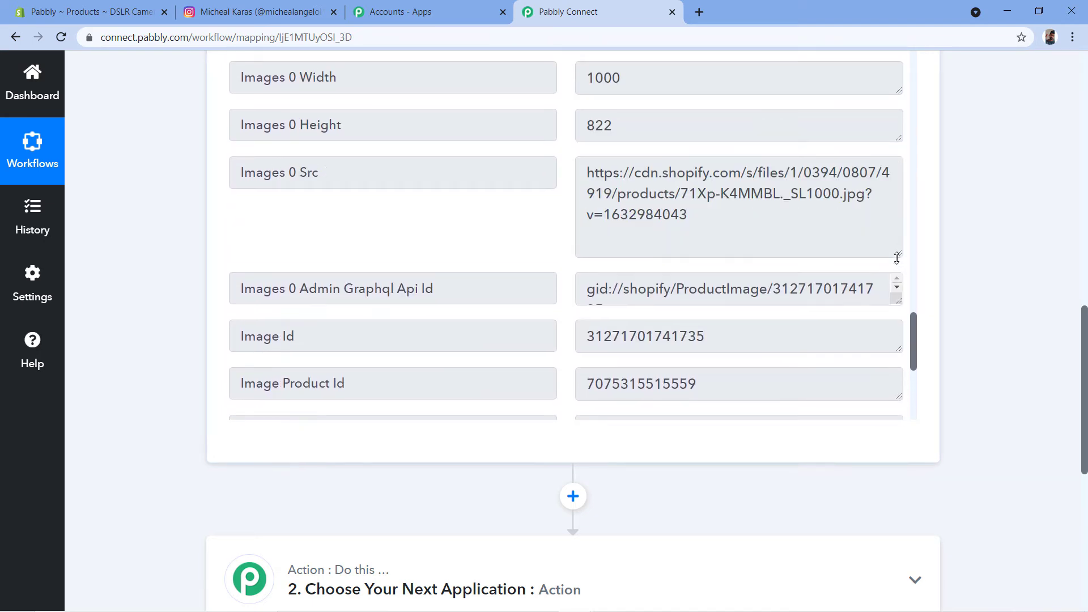
{"action": "left_click_drag", "start_coordinate": [735, 215], "coordinate": [557, 167]}
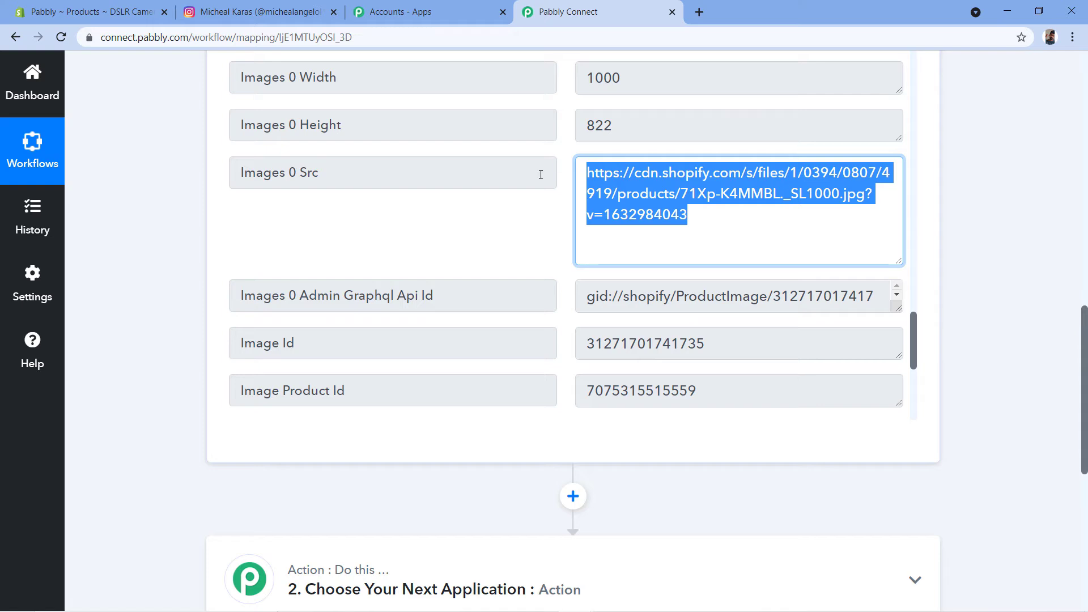
{"action": "left_click", "coordinate": [557, 224]}
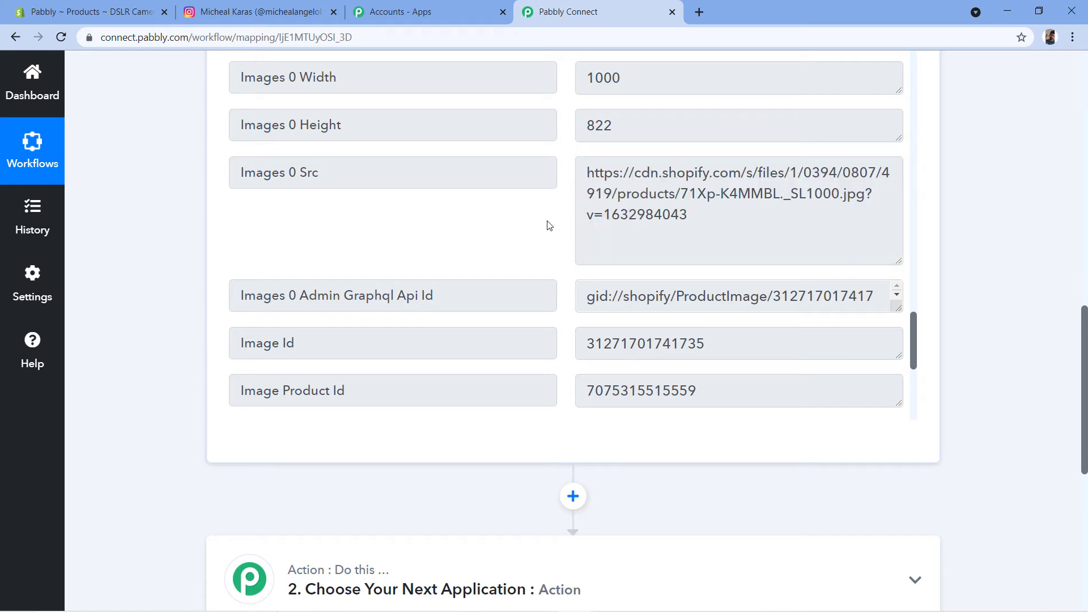
{"action": "scroll", "coordinate": [550, 225], "scroll_direction": "down", "scroll_amount": 9}
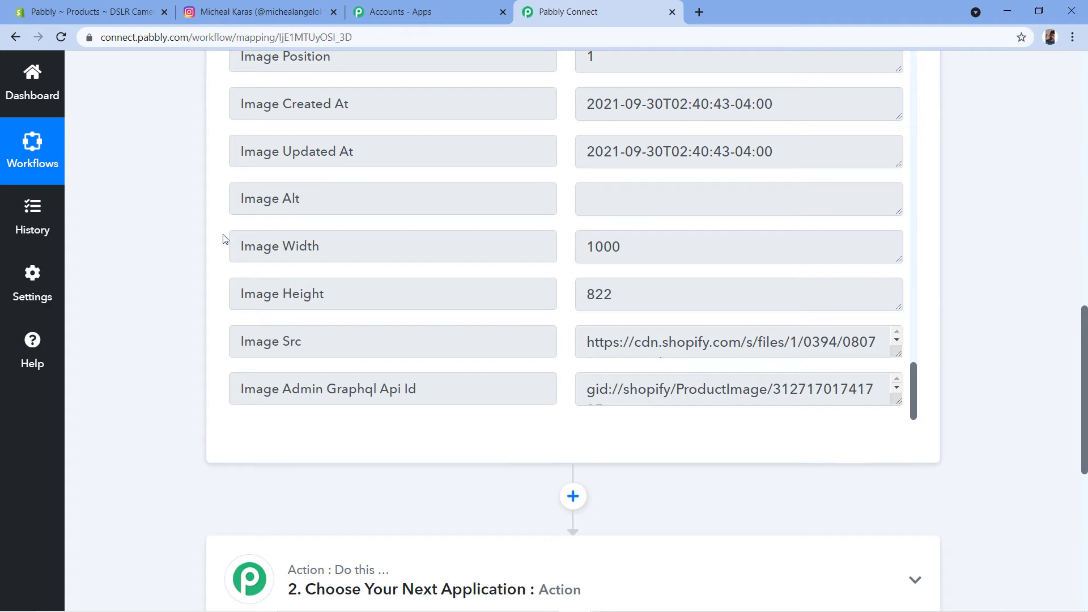
Check the DSLR Camera product page in Shopify, and return to Pabbly Connect to review the Shopify trigger's webhook setup.
{"action": "scroll", "coordinate": [141, 238], "scroll_direction": "up", "scroll_amount": 9}
{"action": "scroll", "coordinate": [168, 257], "scroll_direction": "up", "scroll_amount": 3}
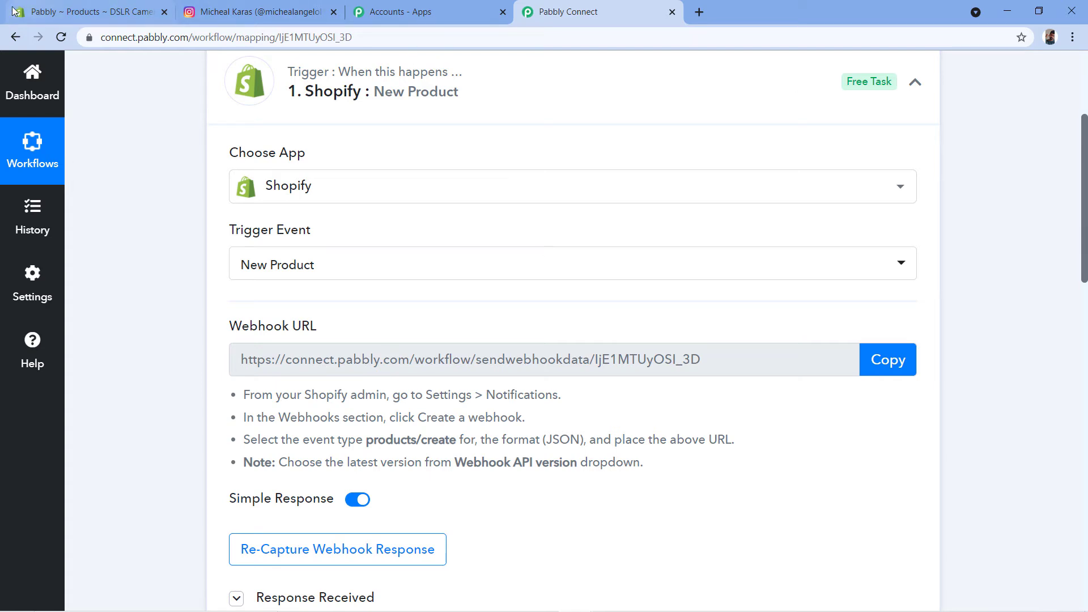
{"action": "left_click", "coordinate": [57, 12]}
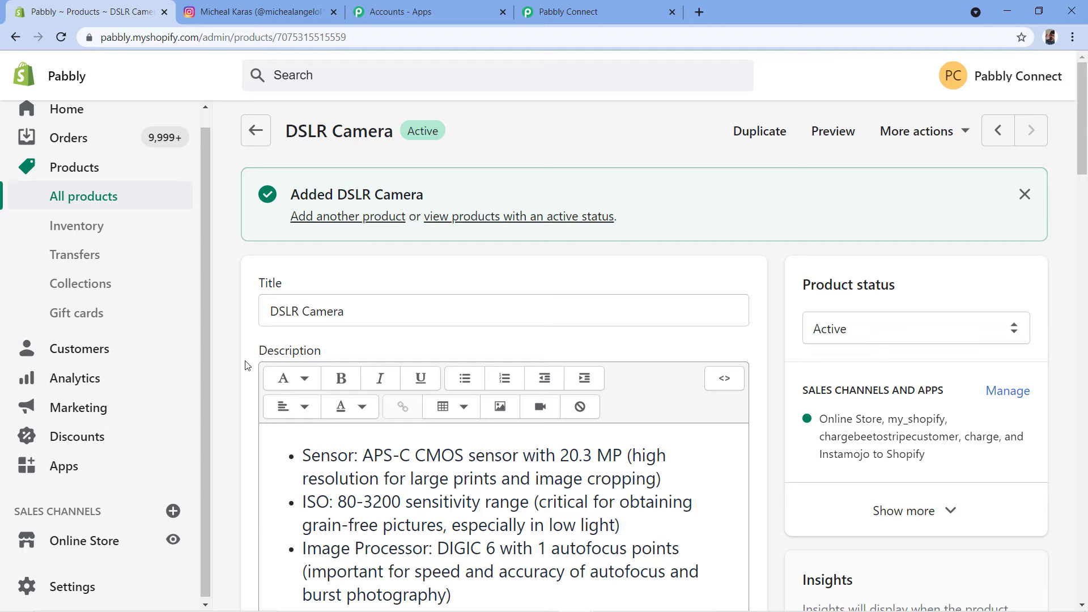
{"action": "left_click", "coordinate": [590, 12]}
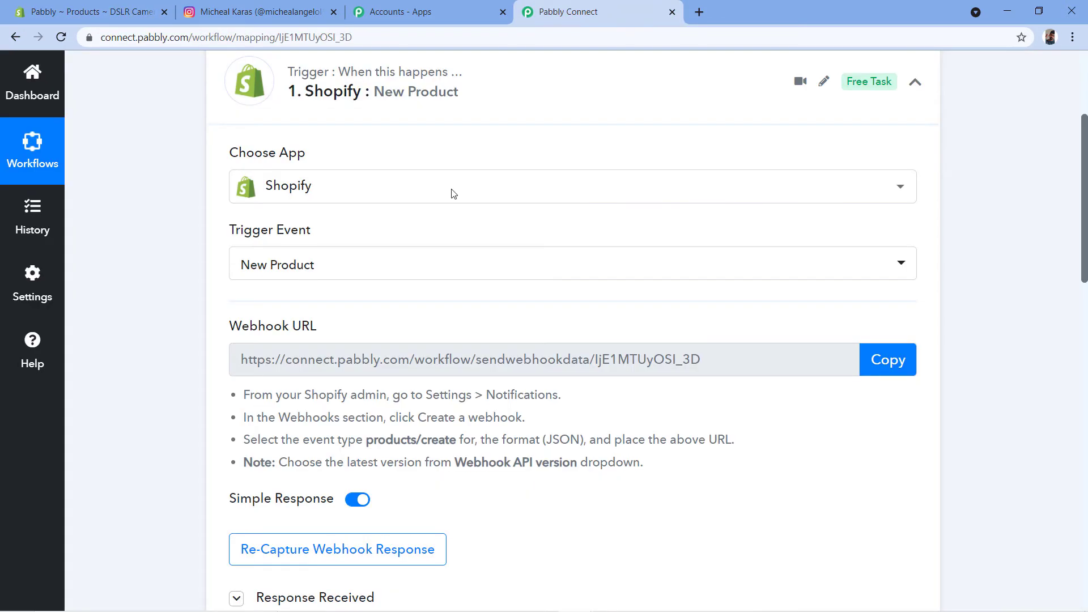
{"action": "scroll", "coordinate": [552, 269], "scroll_direction": "down", "scroll_amount": 1}
{"action": "scroll", "coordinate": [551, 270], "scroll_direction": "down", "scroll_amount": 3}
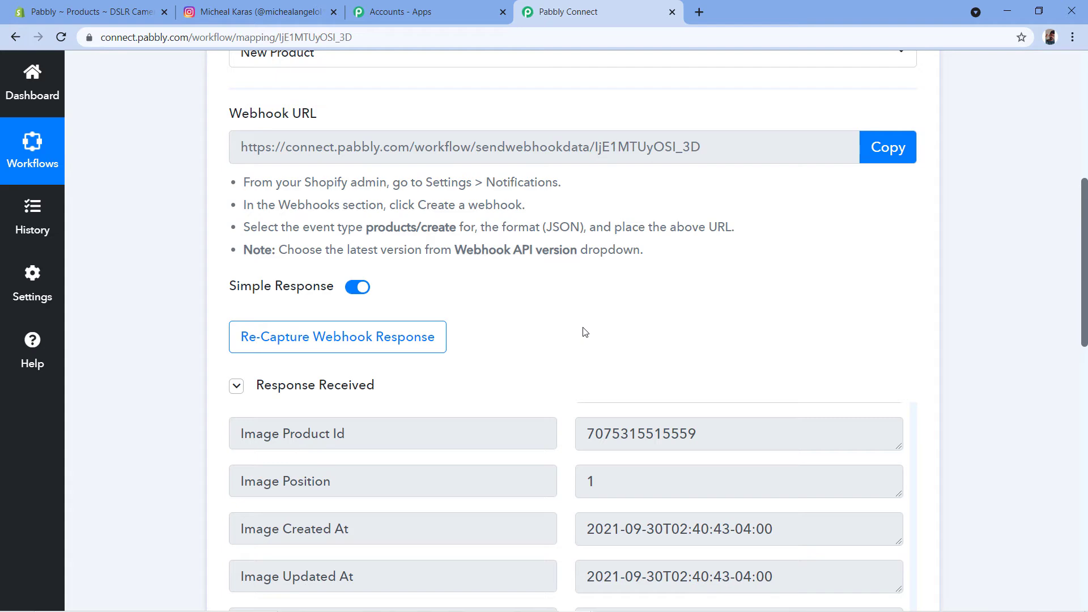
Review the three integration steps on the presentation slide, and return to the workflow's Shopify trigger.
{"action": "key", "text": "alt+Tab"}
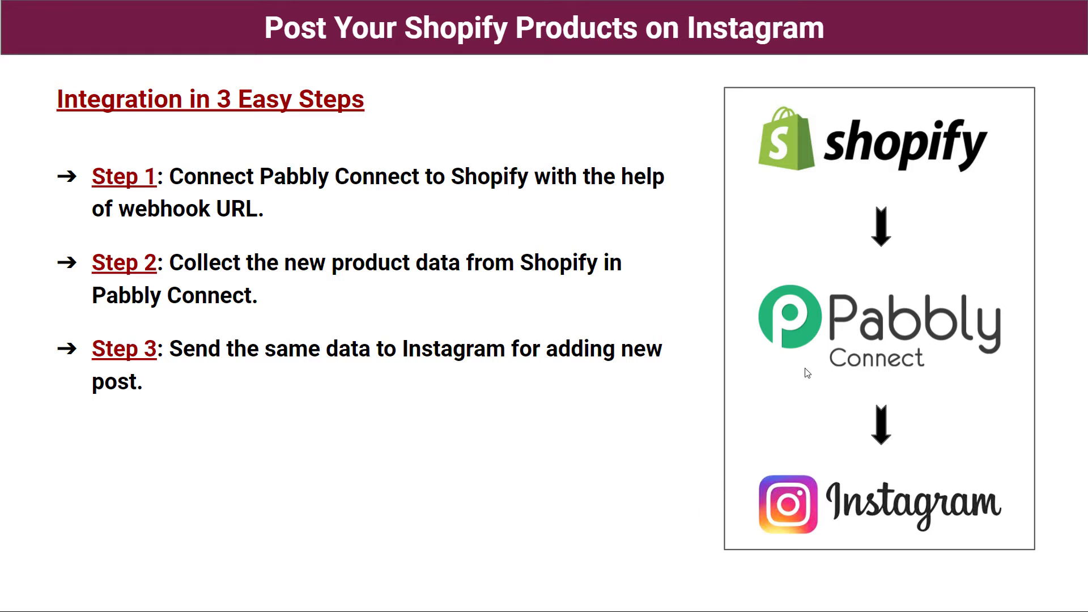
{"action": "key", "text": "alt+Tab"}
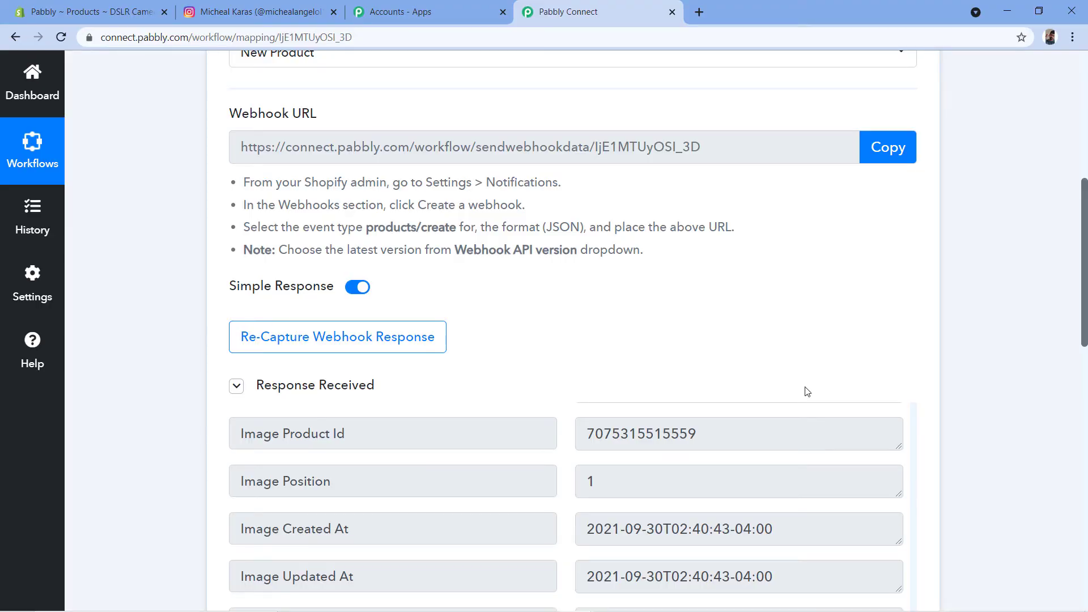
{"action": "scroll", "coordinate": [807, 391], "scroll_direction": "down", "scroll_amount": 1}
{"action": "scroll", "coordinate": [706, 311], "scroll_direction": "up", "scroll_amount": 6}
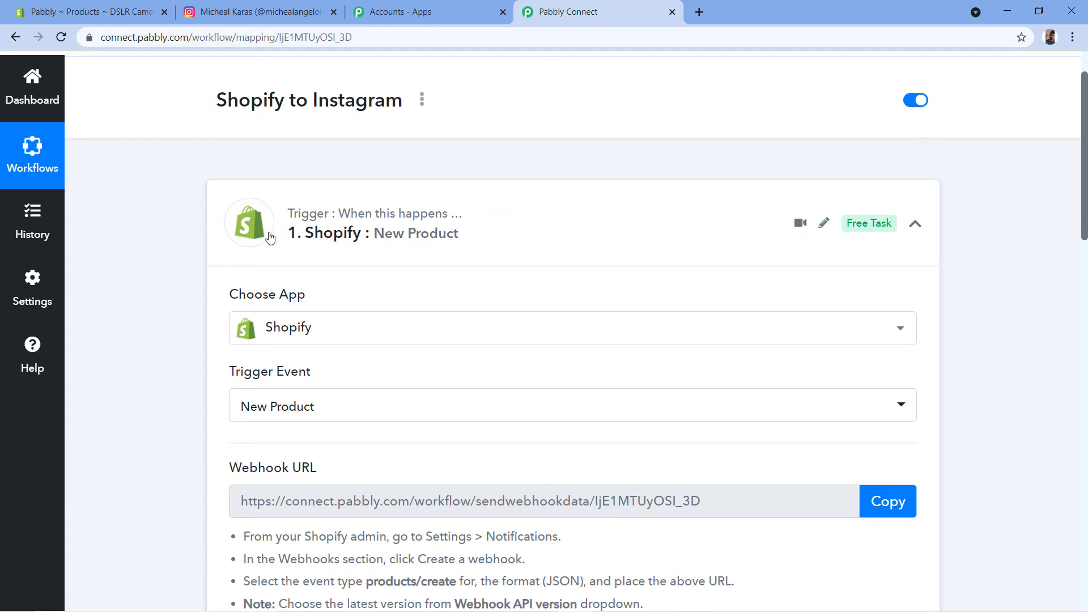
Search for "Insta" in the workflow's second step and choose Instagram for Business as the action app.
{"action": "scroll", "coordinate": [174, 248], "scroll_direction": "down", "scroll_amount": 15}
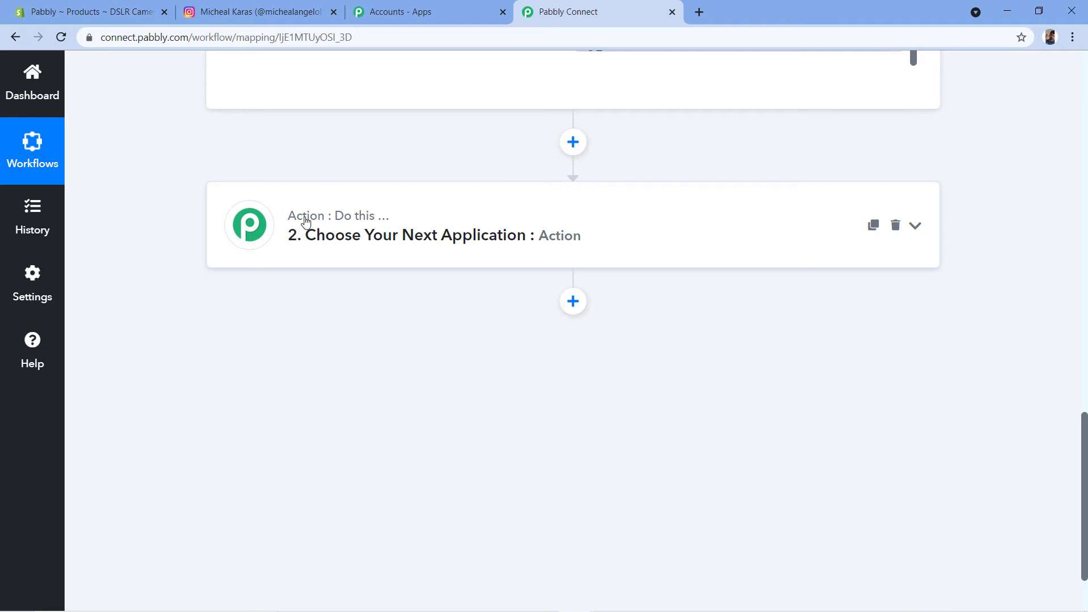
{"action": "left_click", "coordinate": [408, 230]}
{"action": "left_click", "coordinate": [289, 187]}
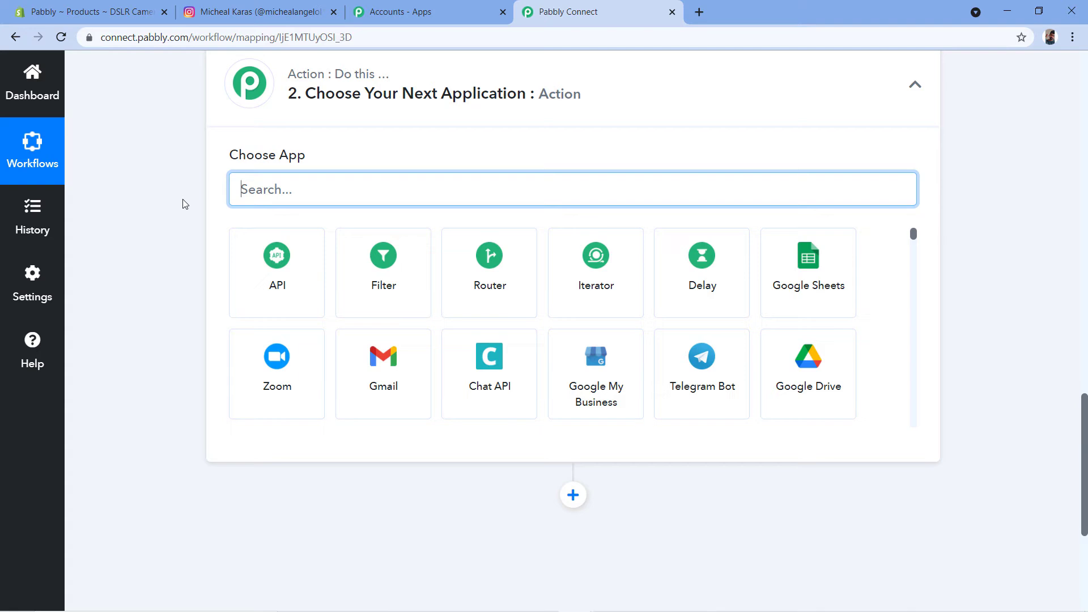
{"action": "type", "text": "Insta"}
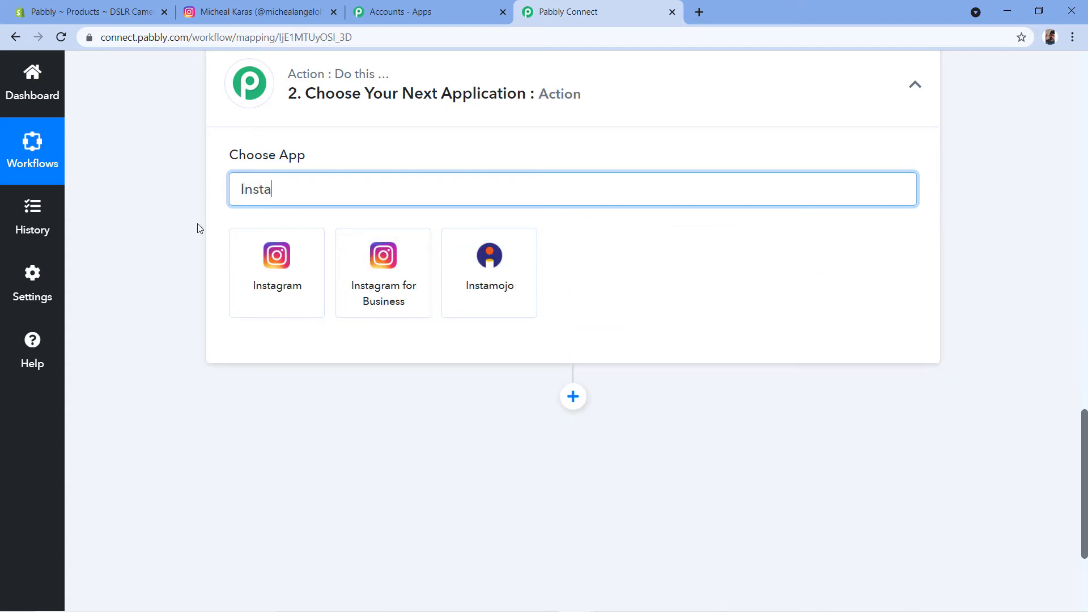
{"action": "left_click", "coordinate": [372, 266]}
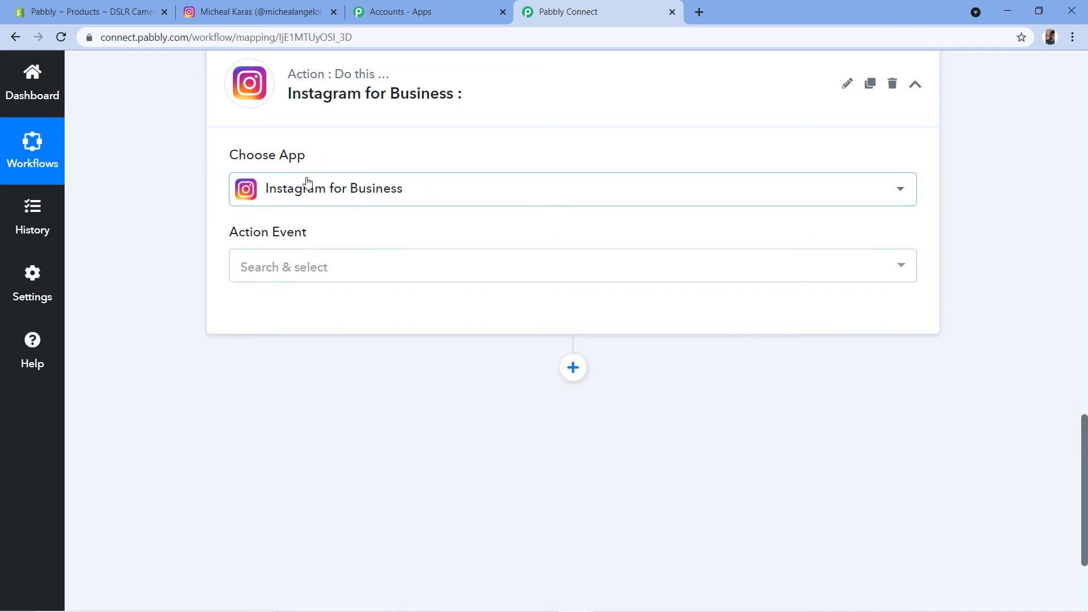
Set the Instagram for Business action event to Publish Photo.
{"action": "left_click", "coordinate": [301, 270]}
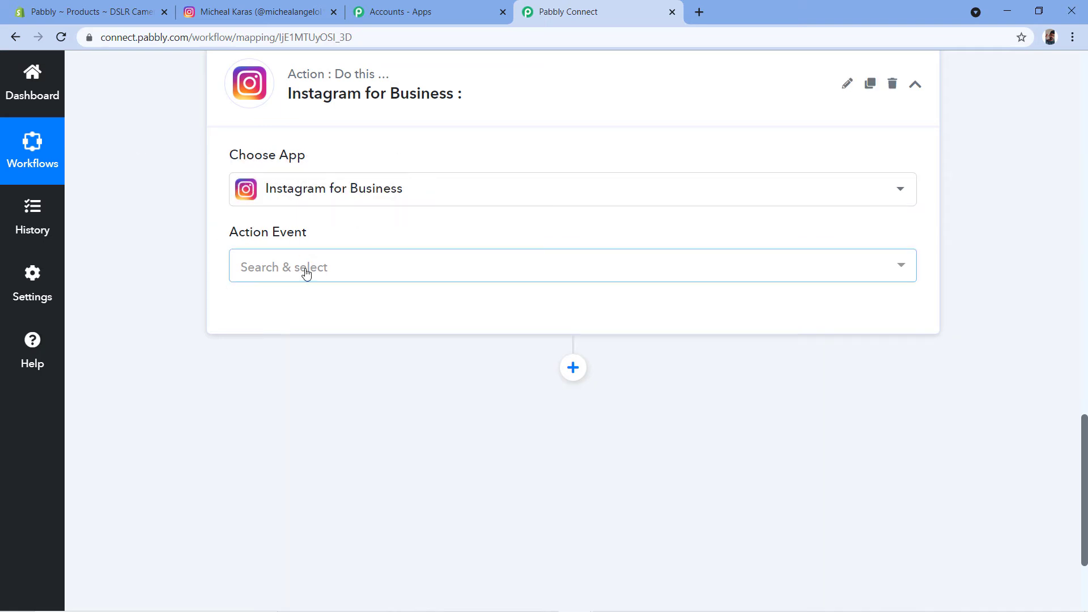
{"action": "scroll", "coordinate": [405, 299], "scroll_direction": "down", "scroll_amount": 3}
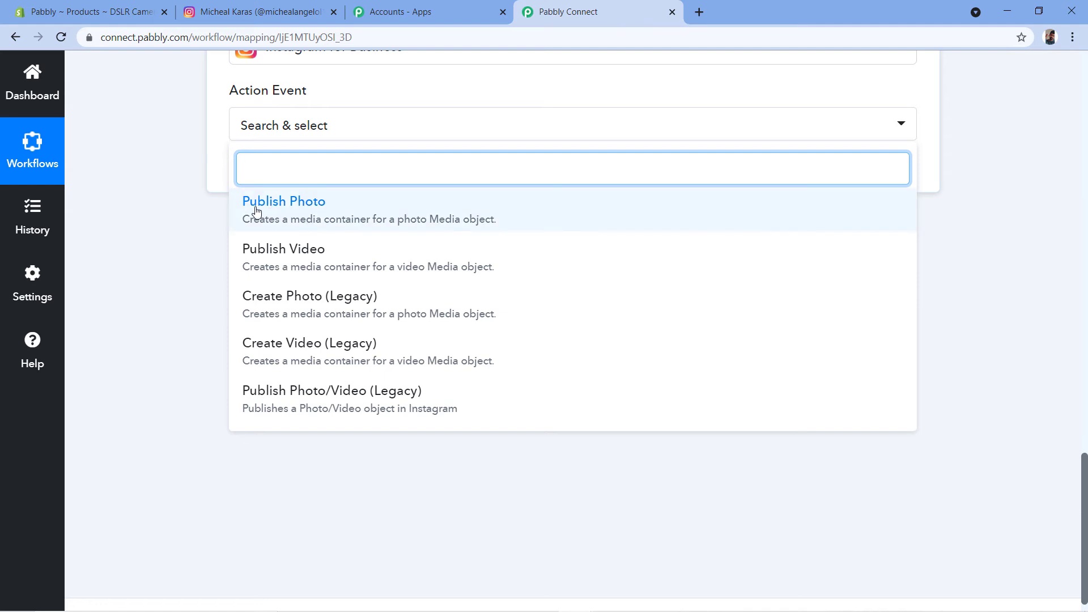
{"action": "left_click", "coordinate": [320, 213]}
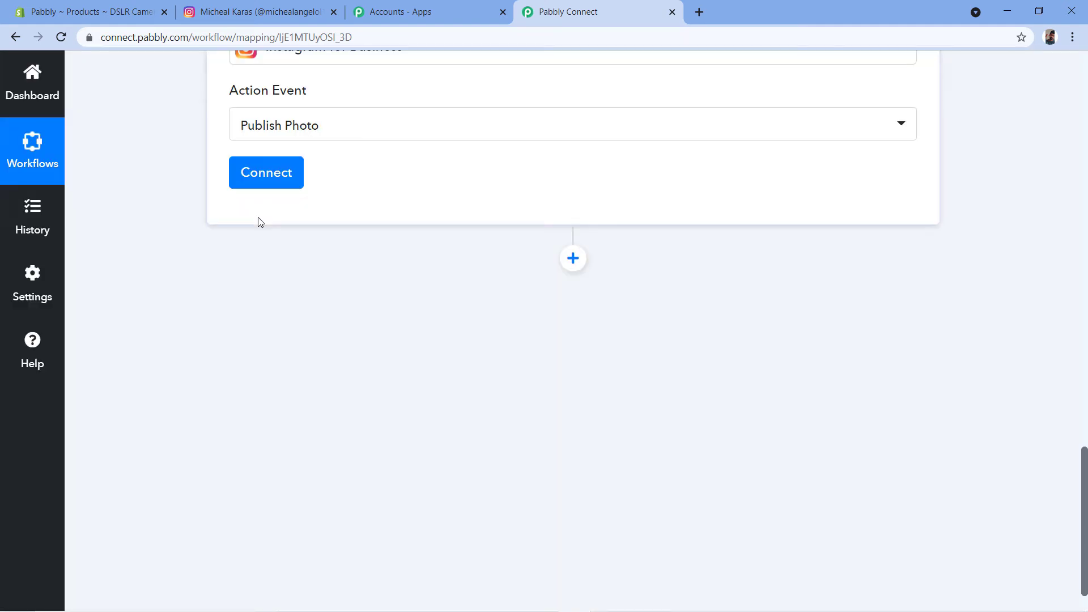
{"action": "scroll", "coordinate": [264, 220], "scroll_direction": "up", "scroll_amount": 1}
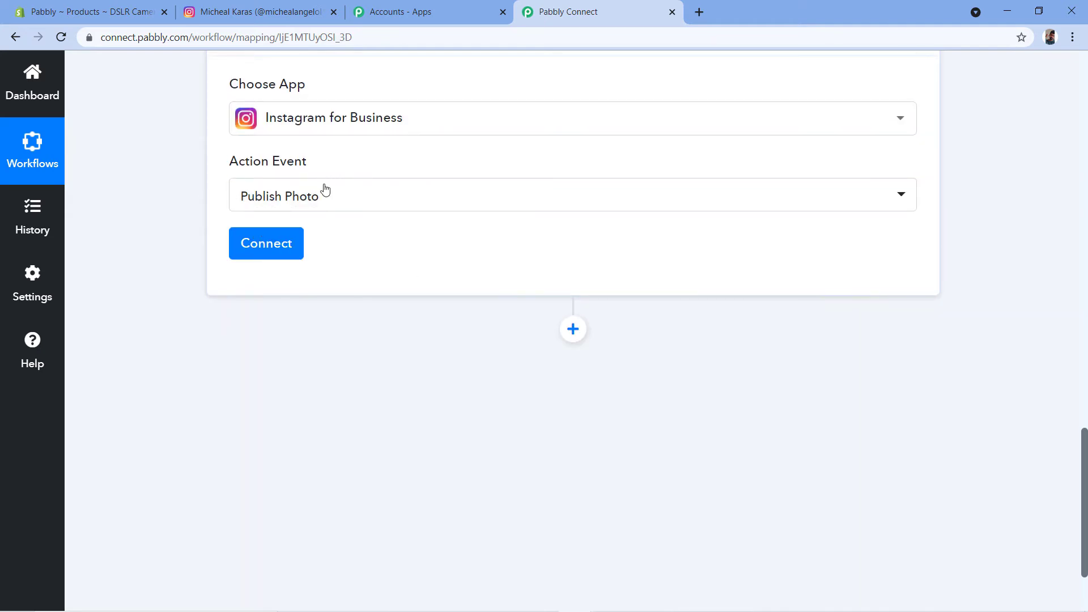
Connect the Publish Photo action to Instagram for Business by adding a new connection.
{"action": "left_click", "coordinate": [266, 245]}
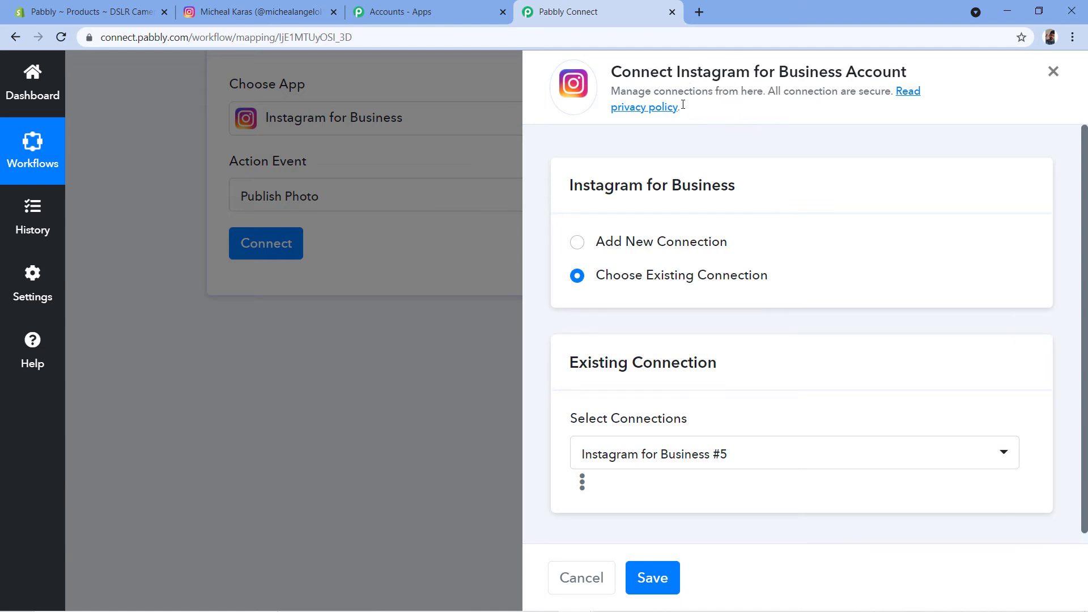
{"action": "left_click", "coordinate": [577, 242]}
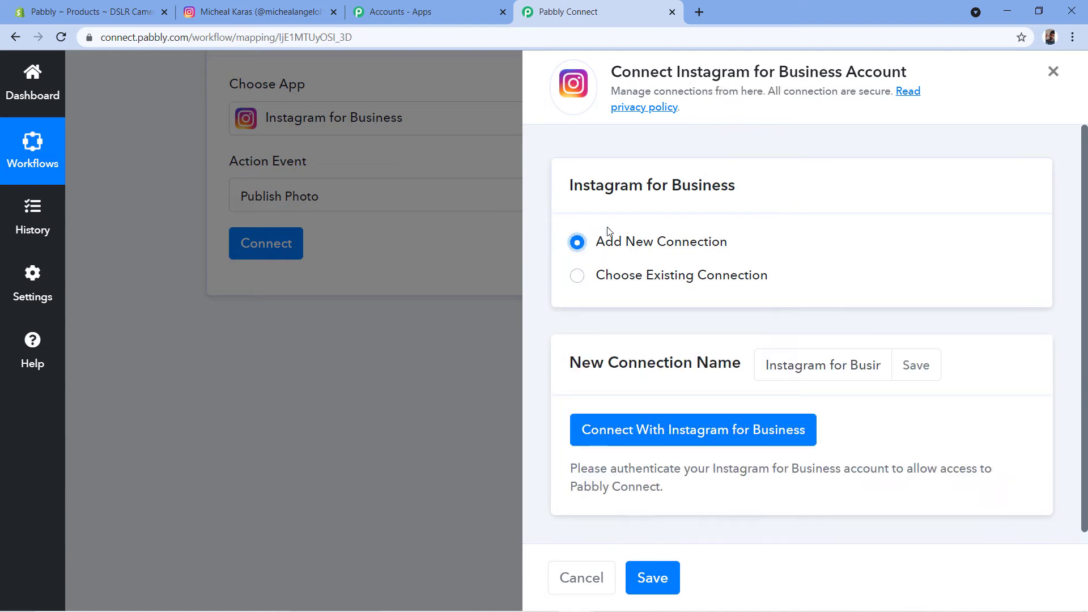
{"action": "left_click", "coordinate": [624, 430]}
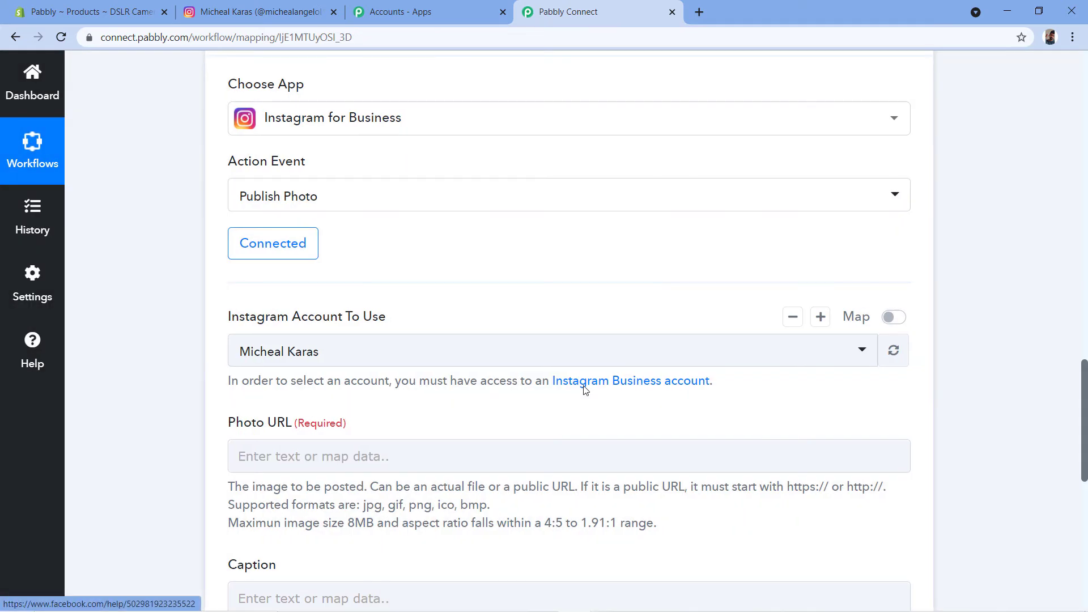
Look over the connected account's Instagram profile and existing posts, and return to Pabbly Connect.
{"action": "scroll", "coordinate": [573, 372], "scroll_direction": "up", "scroll_amount": 3}
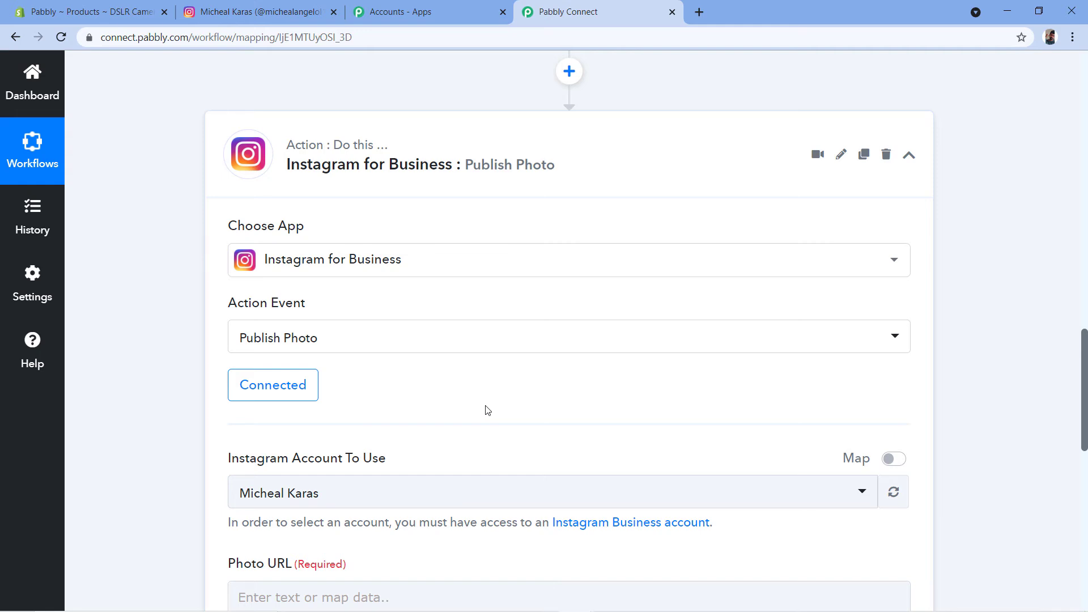
{"action": "left_click", "coordinate": [289, 11]}
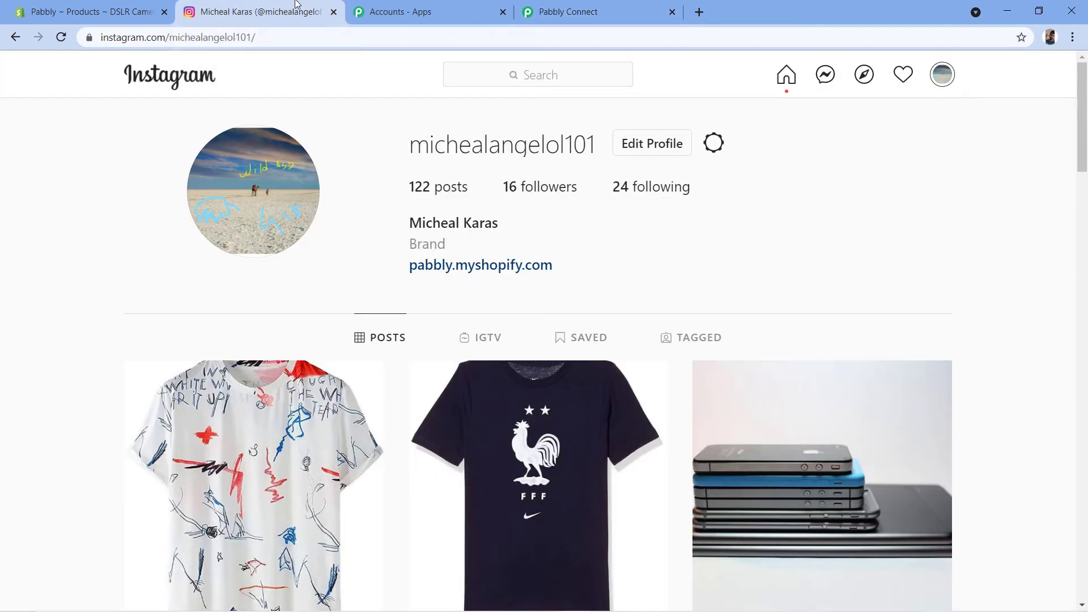
{"action": "scroll", "coordinate": [227, 240], "scroll_direction": "down", "scroll_amount": 1}
{"action": "scroll", "coordinate": [160, 199], "scroll_direction": "up", "scroll_amount": 1}
{"action": "left_click", "coordinate": [534, 15]}
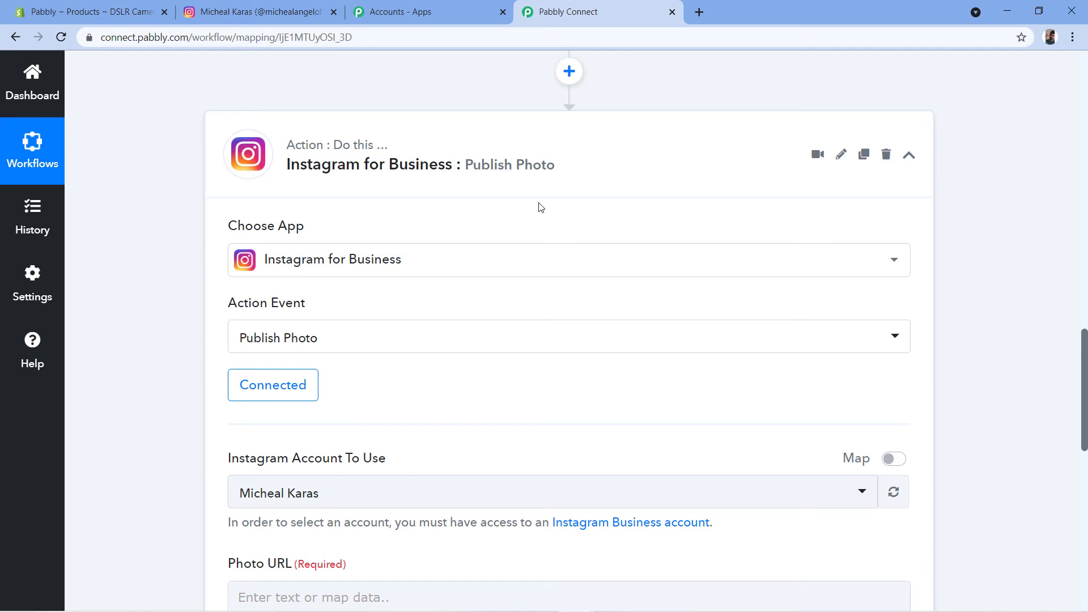
Choose the connected account as the Instagram Account To Use and compare it with the name on the Instagram profile.
{"action": "scroll", "coordinate": [453, 187], "scroll_direction": "up", "scroll_amount": 1}
{"action": "scroll", "coordinate": [377, 164], "scroll_direction": "down", "scroll_amount": 5}
{"action": "scroll", "coordinate": [191, 218], "scroll_direction": "down", "scroll_amount": 1}
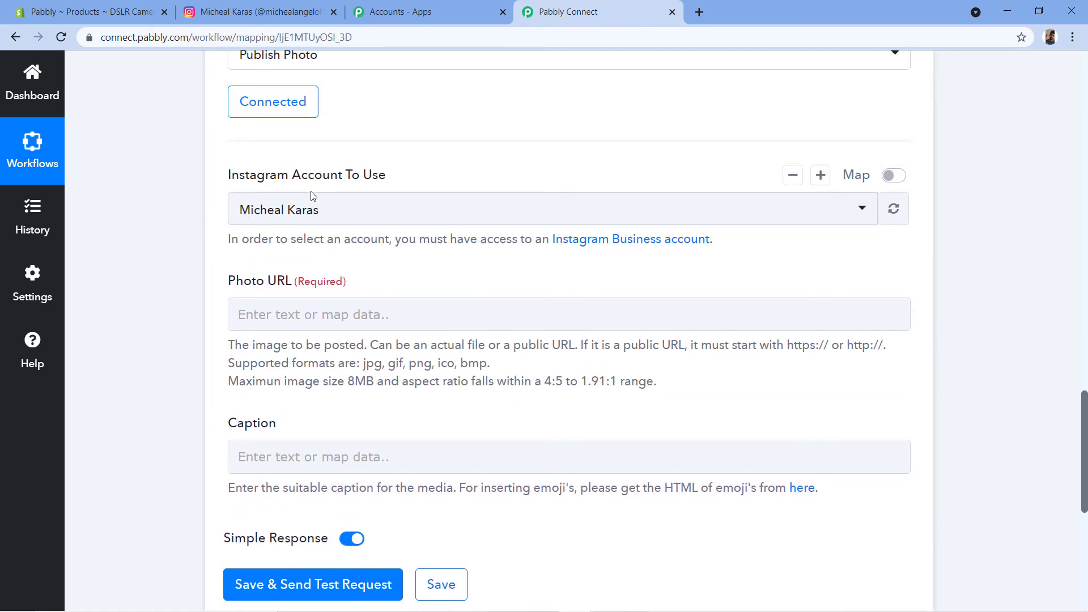
{"action": "left_click", "coordinate": [497, 208]}
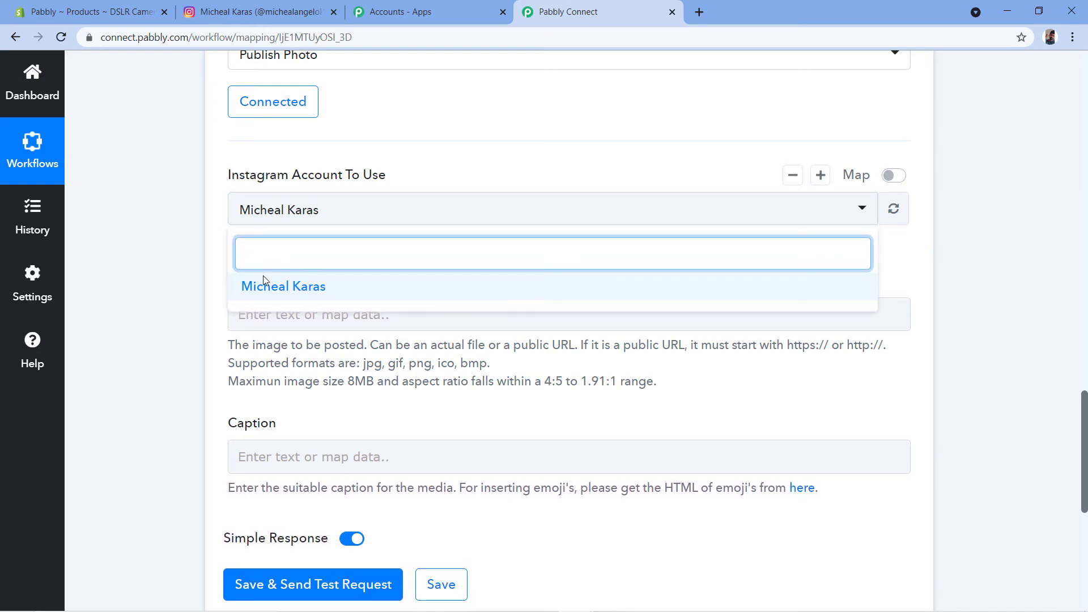
{"action": "left_click", "coordinate": [324, 289]}
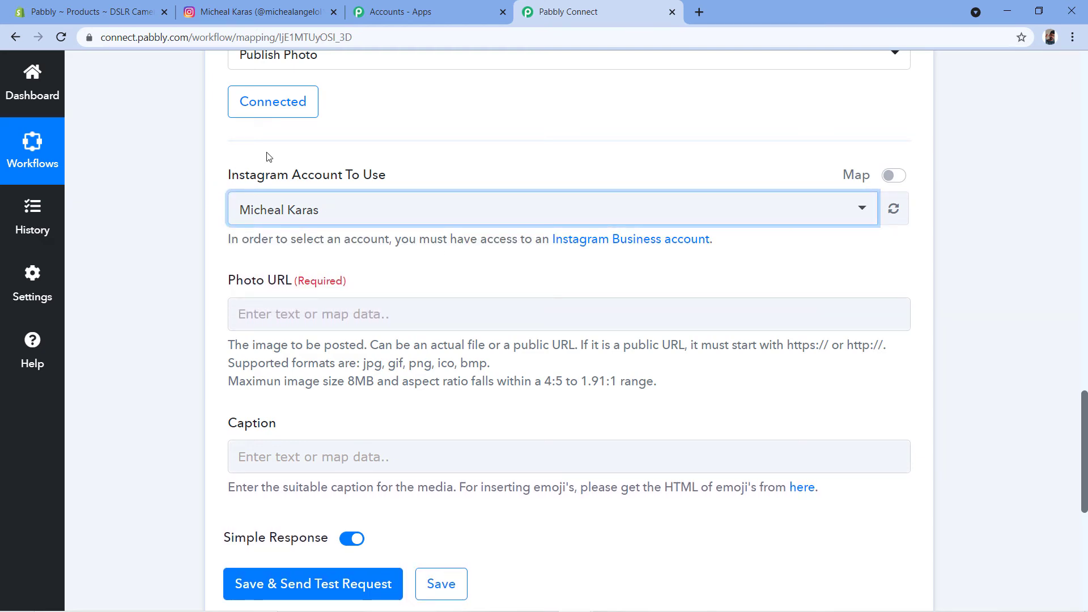
{"action": "left_click", "coordinate": [243, 12]}
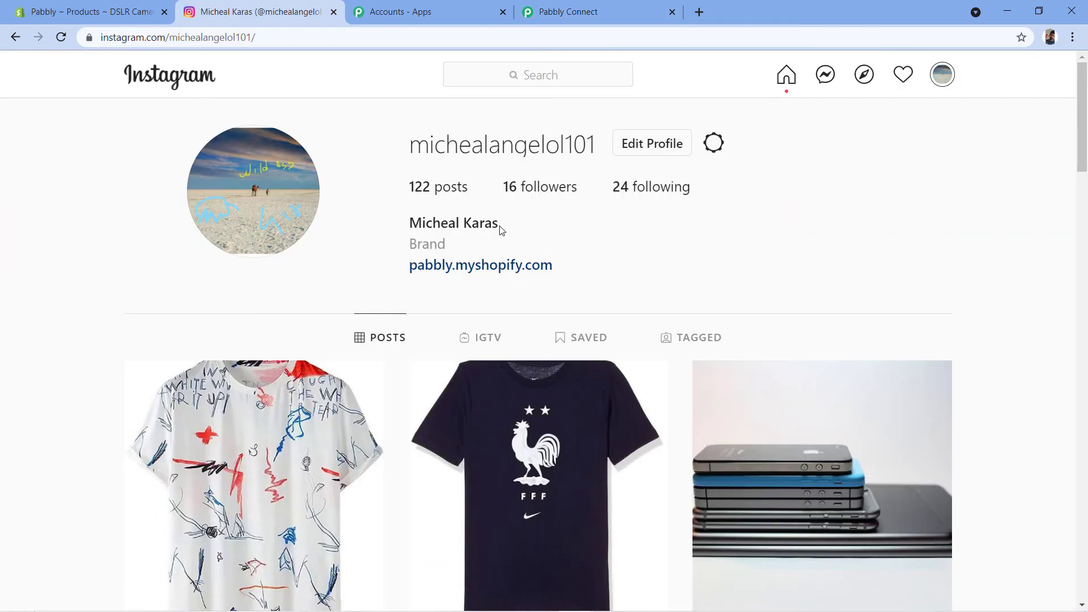
{"action": "left_click", "coordinate": [544, 12]}
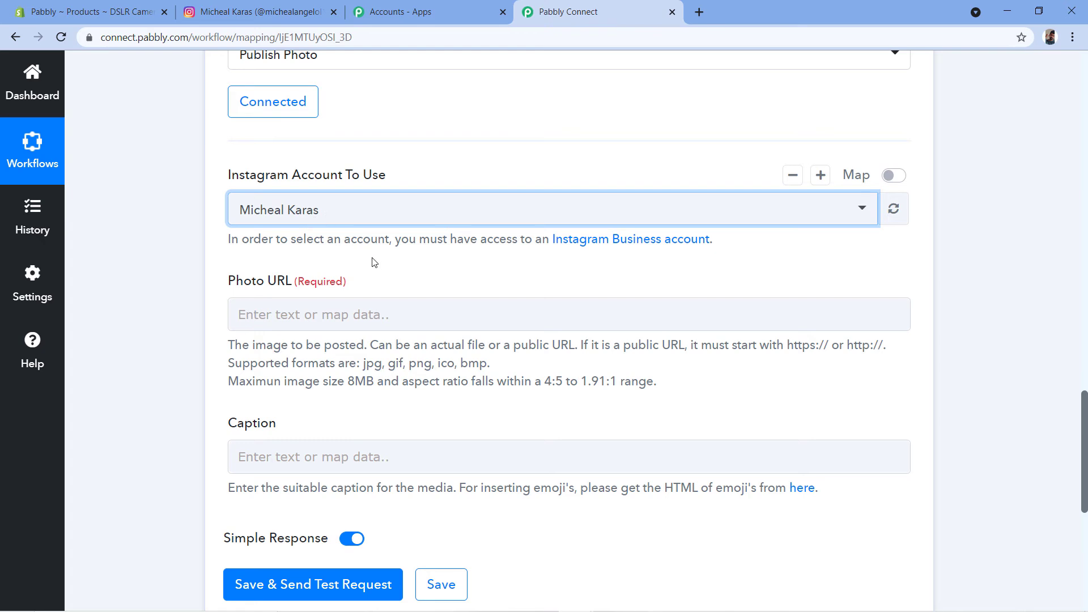
Examine the Images 0 Src value in the captured Shopify response and compare it with the DSLR Camera product's media in Shopify.
{"action": "scroll", "coordinate": [211, 247], "scroll_direction": "down", "scroll_amount": 1}
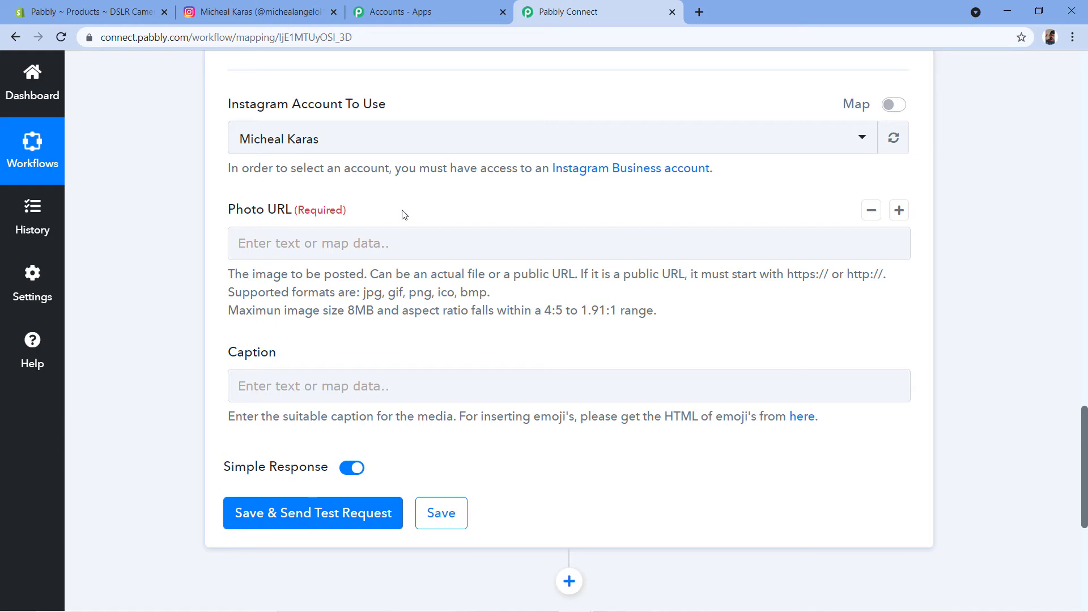
{"action": "scroll", "coordinate": [402, 215], "scroll_direction": "up", "scroll_amount": 10}
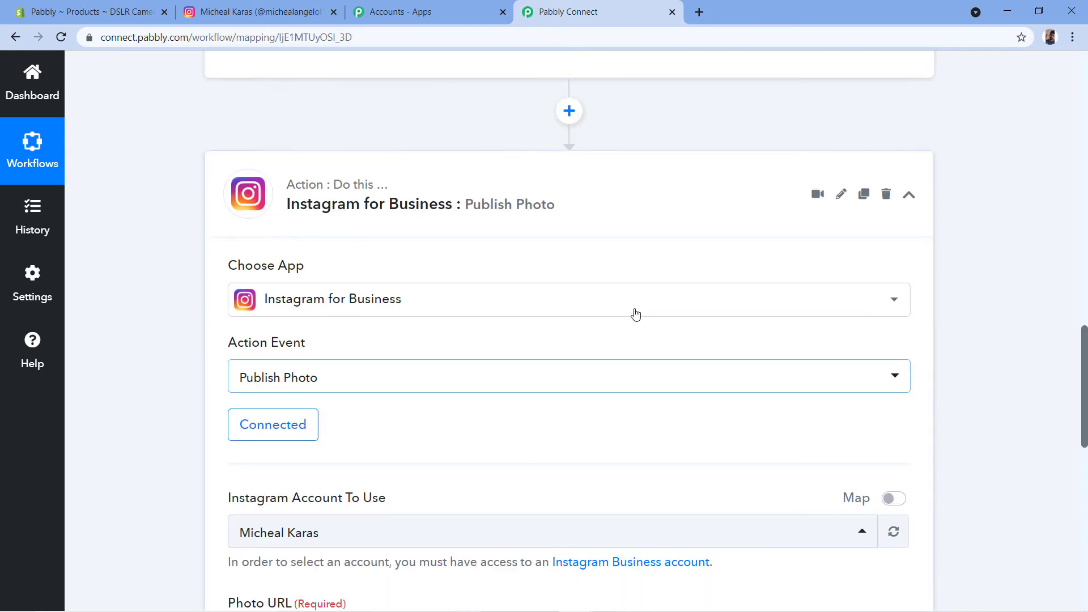
{"action": "scroll", "coordinate": [762, 324], "scroll_direction": "up", "scroll_amount": 4}
{"action": "scroll", "coordinate": [652, 303], "scroll_direction": "up", "scroll_amount": 3}
{"action": "scroll", "coordinate": [662, 272], "scroll_direction": "up", "scroll_amount": 3}
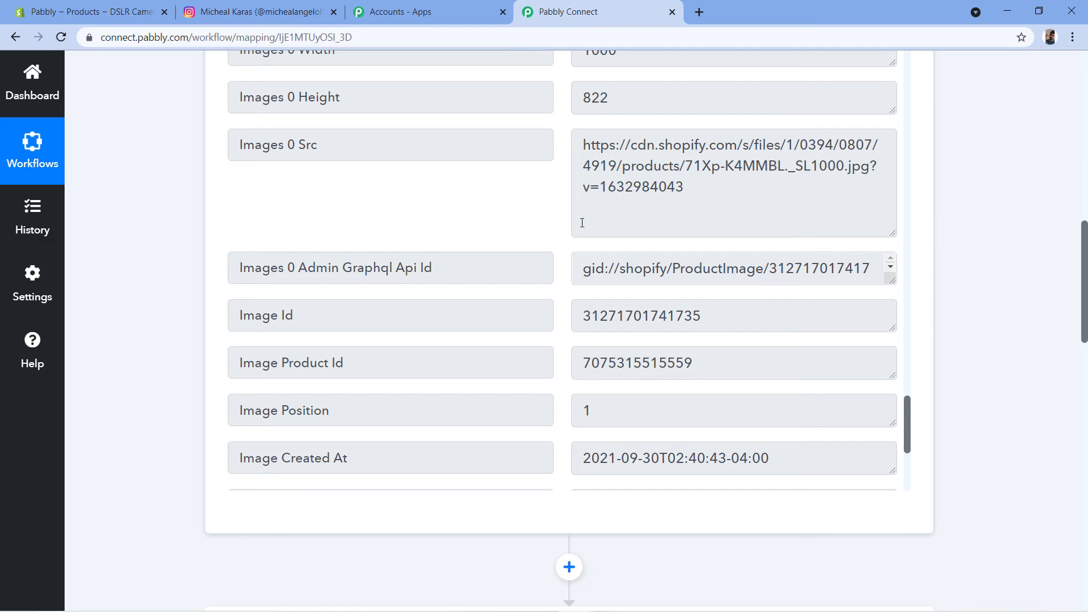
{"action": "left_click", "coordinate": [135, 20]}
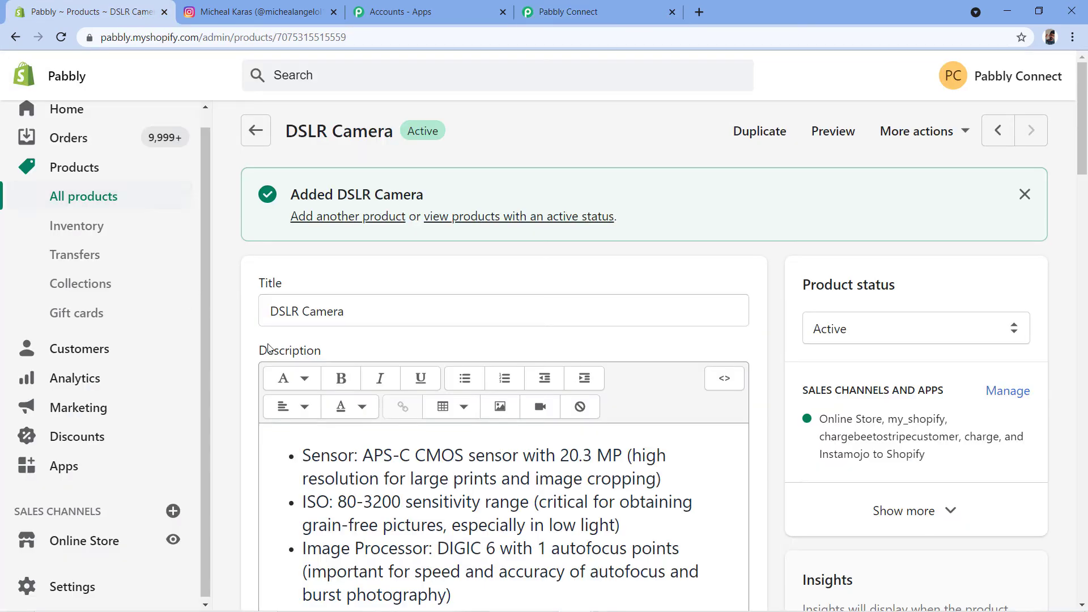
{"action": "scroll", "coordinate": [424, 299], "scroll_direction": "down", "scroll_amount": 6}
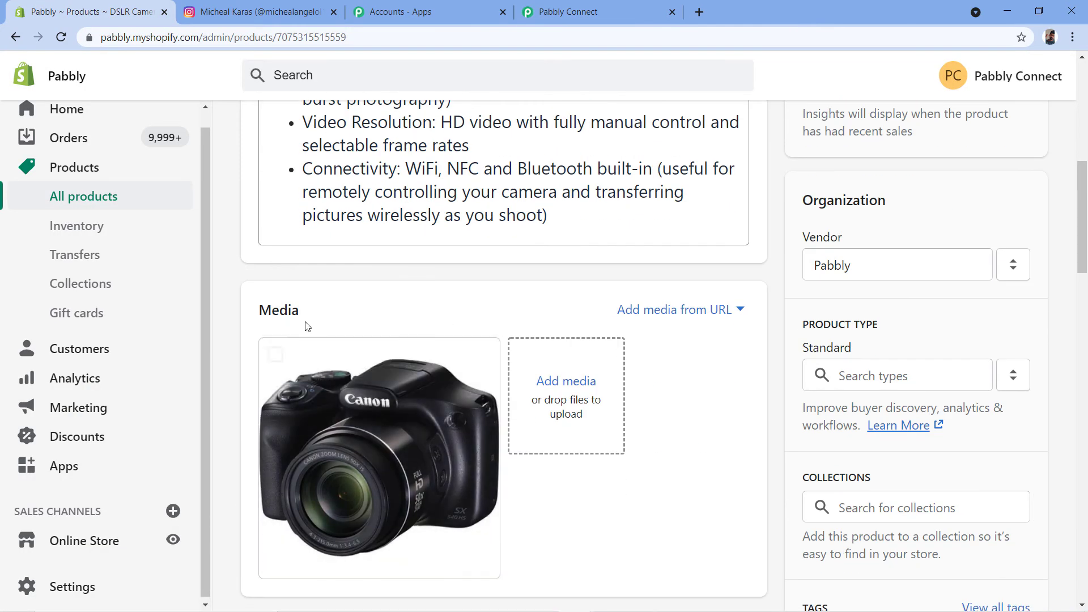
{"action": "left_click", "coordinate": [568, 12]}
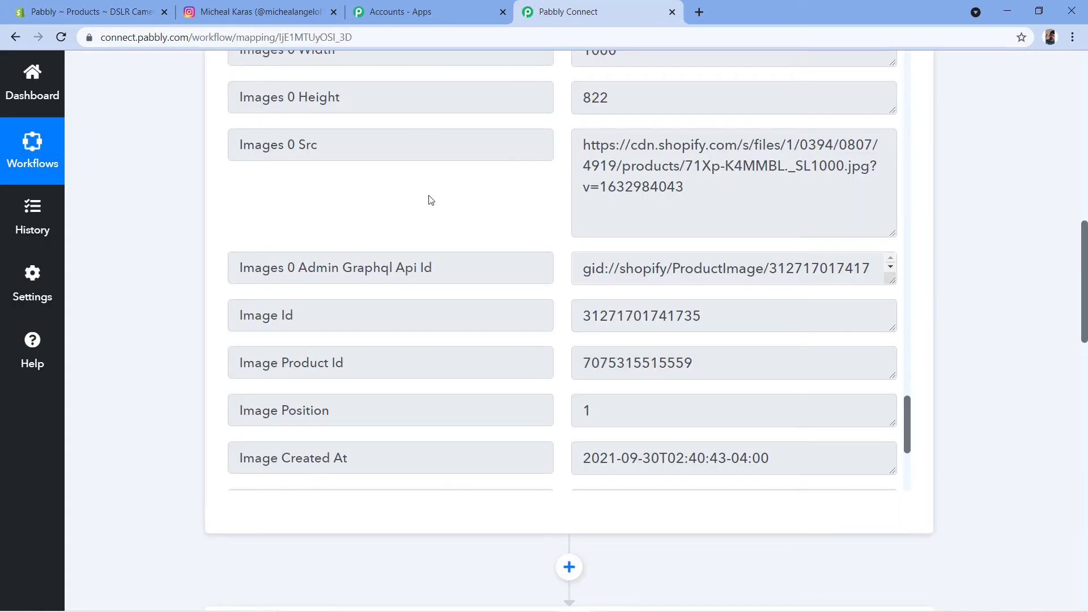
{"action": "scroll", "coordinate": [425, 196], "scroll_direction": "up", "scroll_amount": 3}
{"action": "scroll", "coordinate": [221, 278], "scroll_direction": "down", "scroll_amount": 2}
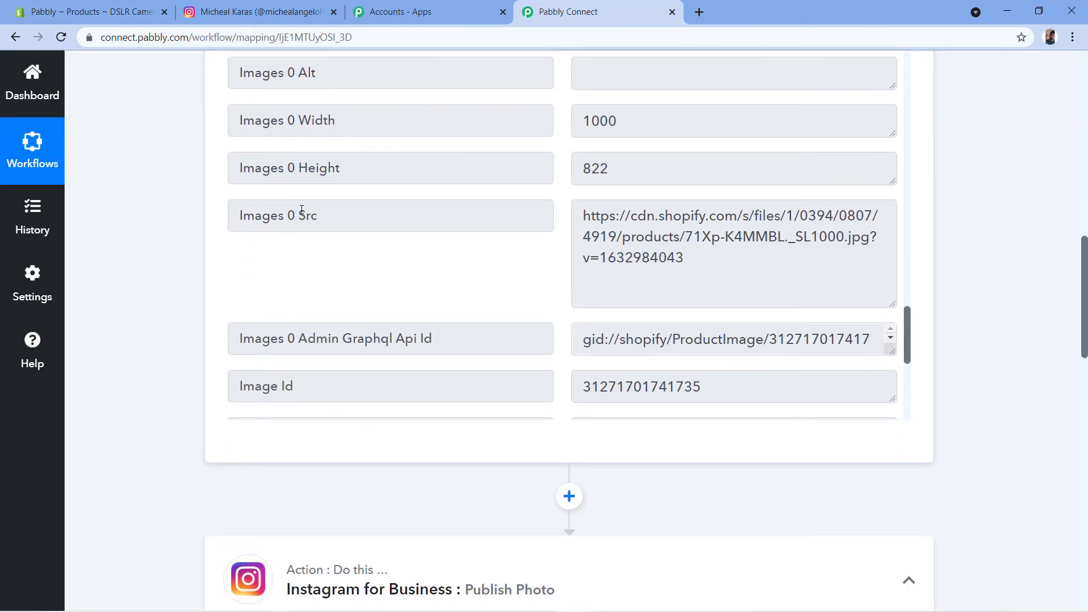
{"action": "left_click_drag", "start_coordinate": [574, 215], "coordinate": [685, 258]}
{"action": "left_click", "coordinate": [701, 254]}
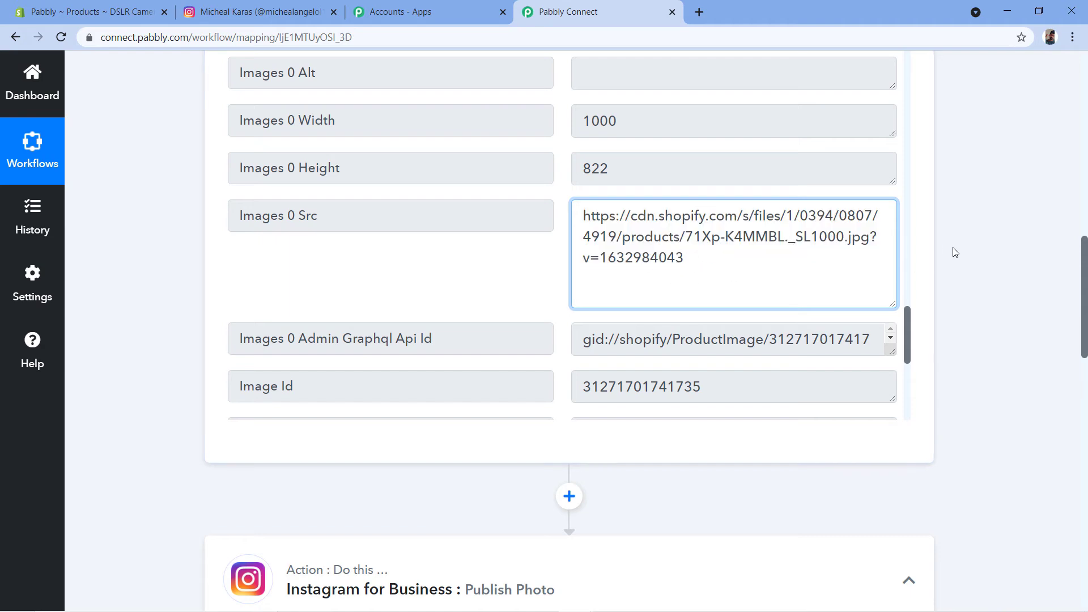
Map the Publish Photo action's Photo URL to Images 0 Src from the Shopify New Product step.
{"action": "scroll", "coordinate": [952, 248], "scroll_direction": "down", "scroll_amount": 15}
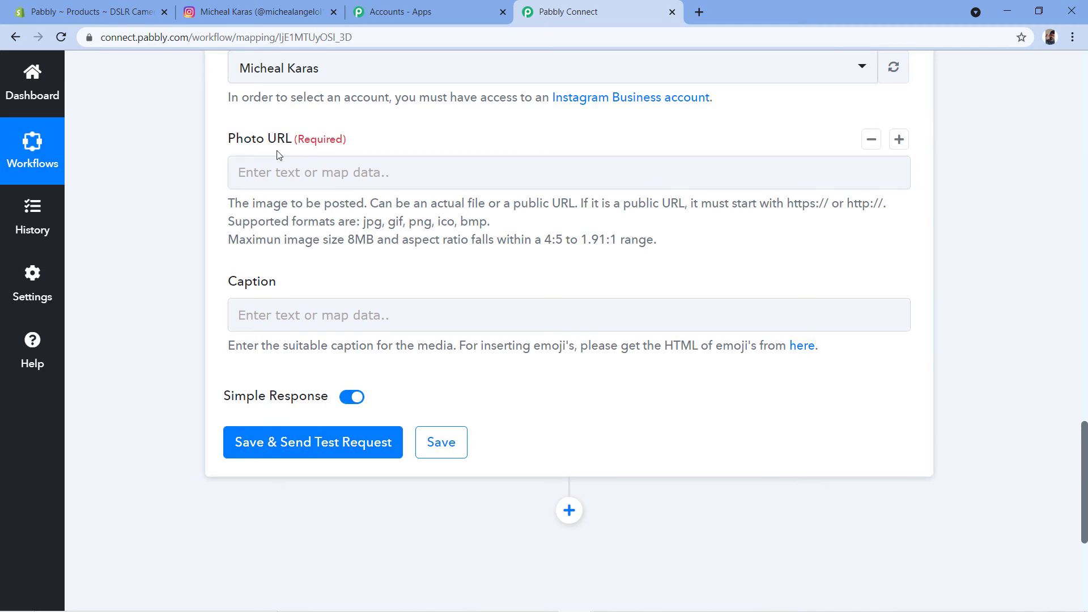
{"action": "left_click", "coordinate": [291, 164]}
{"action": "scroll", "coordinate": [388, 194], "scroll_direction": "up", "scroll_amount": 1}
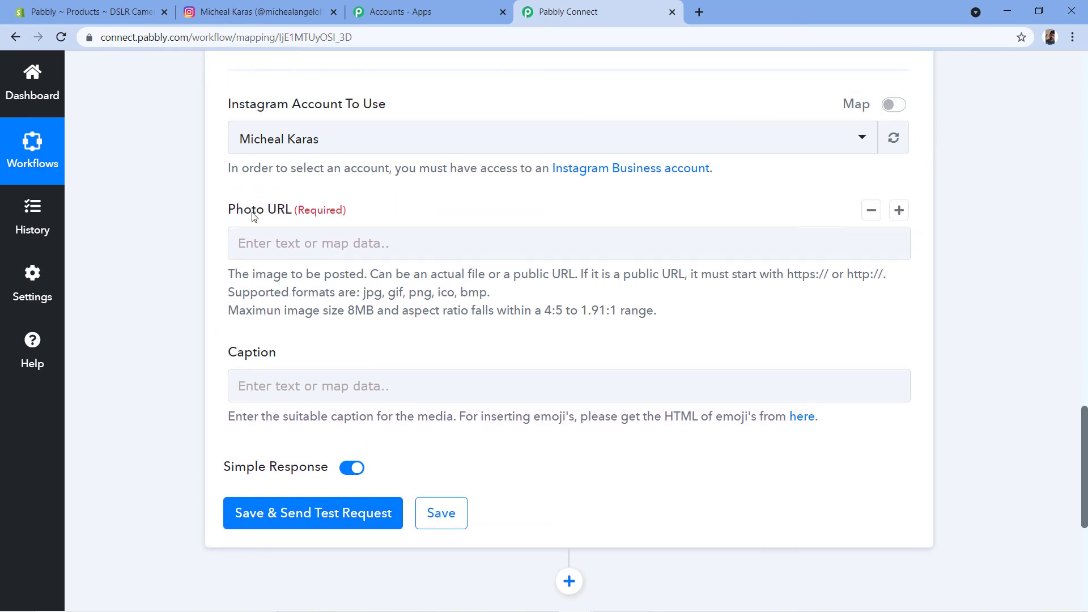
{"action": "left_click", "coordinate": [264, 247]}
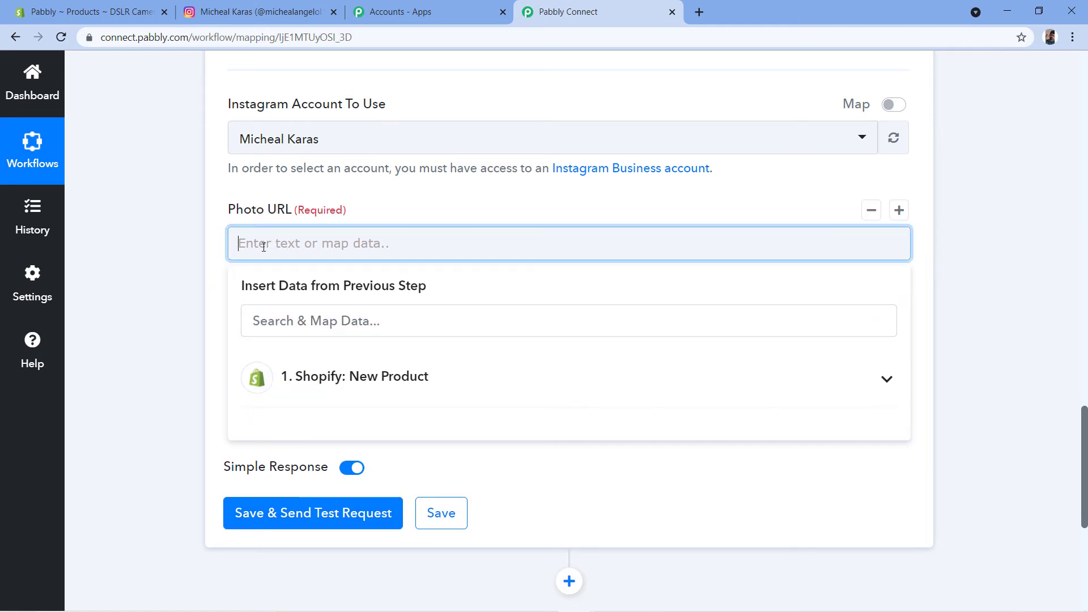
{"action": "left_click", "coordinate": [367, 377]}
{"action": "scroll", "coordinate": [463, 358], "scroll_direction": "down", "scroll_amount": 10}
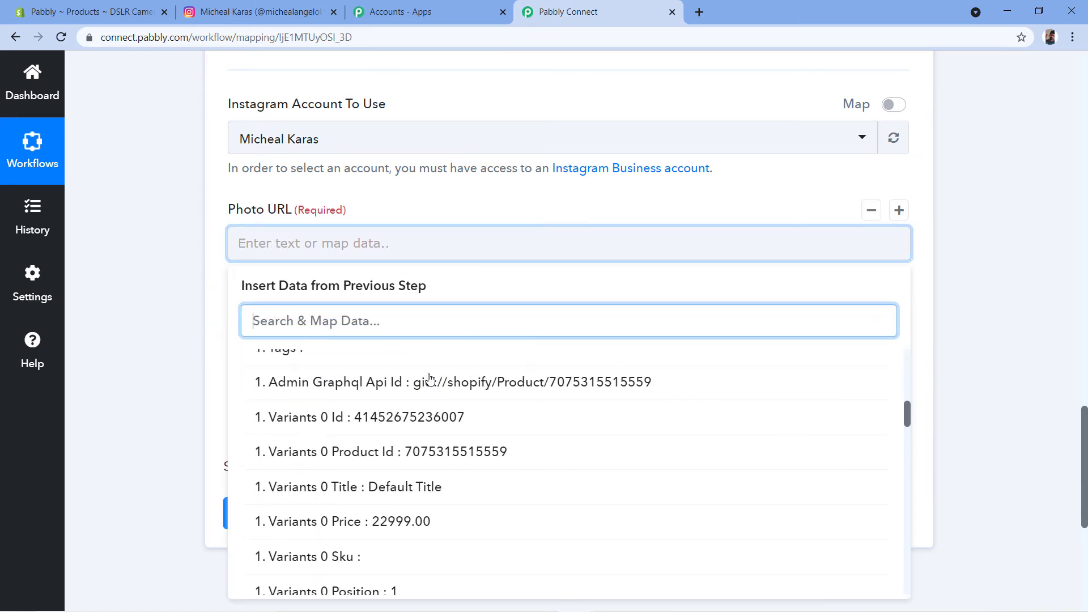
{"action": "scroll", "coordinate": [170, 292], "scroll_direction": "down", "scroll_amount": 3}
{"action": "scroll", "coordinate": [291, 318], "scroll_direction": "down", "scroll_amount": 5}
{"action": "scroll", "coordinate": [456, 292], "scroll_direction": "down", "scroll_amount": 9}
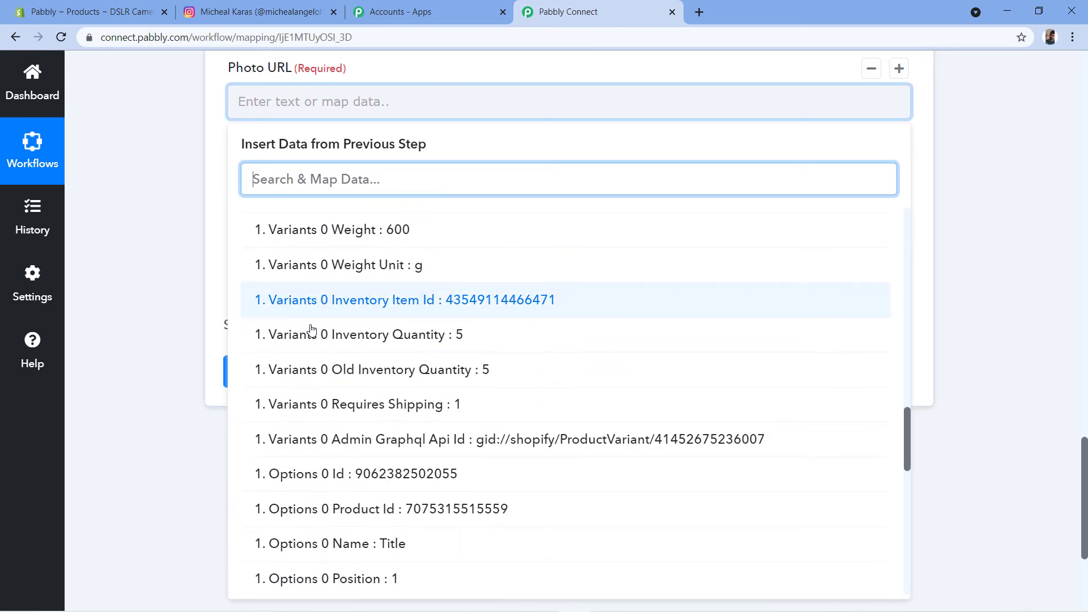
{"action": "scroll", "coordinate": [461, 369], "scroll_direction": "down", "scroll_amount": 3}
{"action": "scroll", "coordinate": [401, 337], "scroll_direction": "down", "scroll_amount": 4}
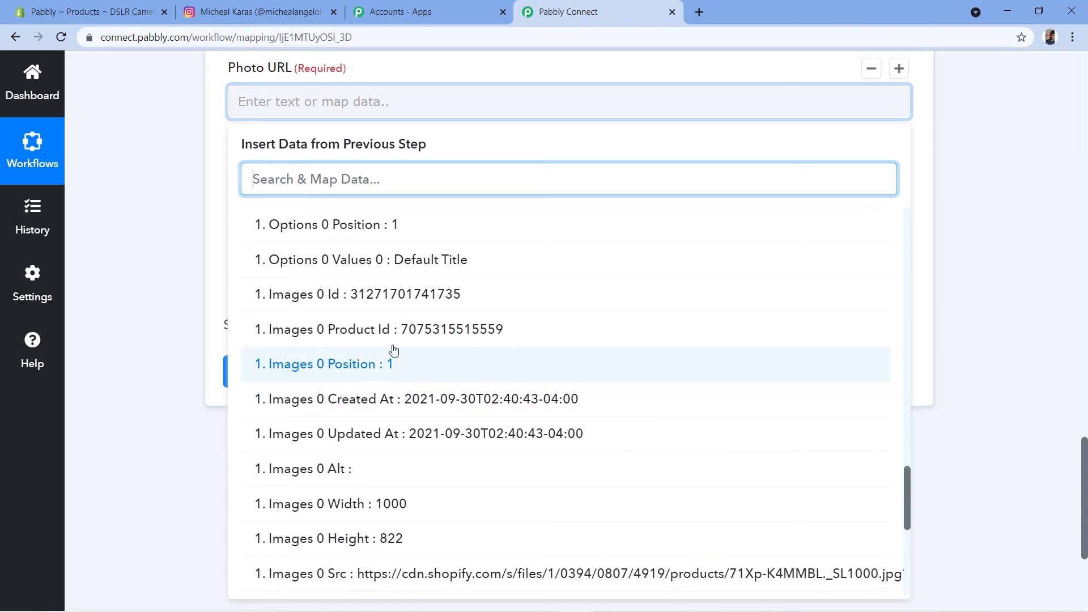
{"action": "scroll", "coordinate": [391, 352], "scroll_direction": "down", "scroll_amount": 3}
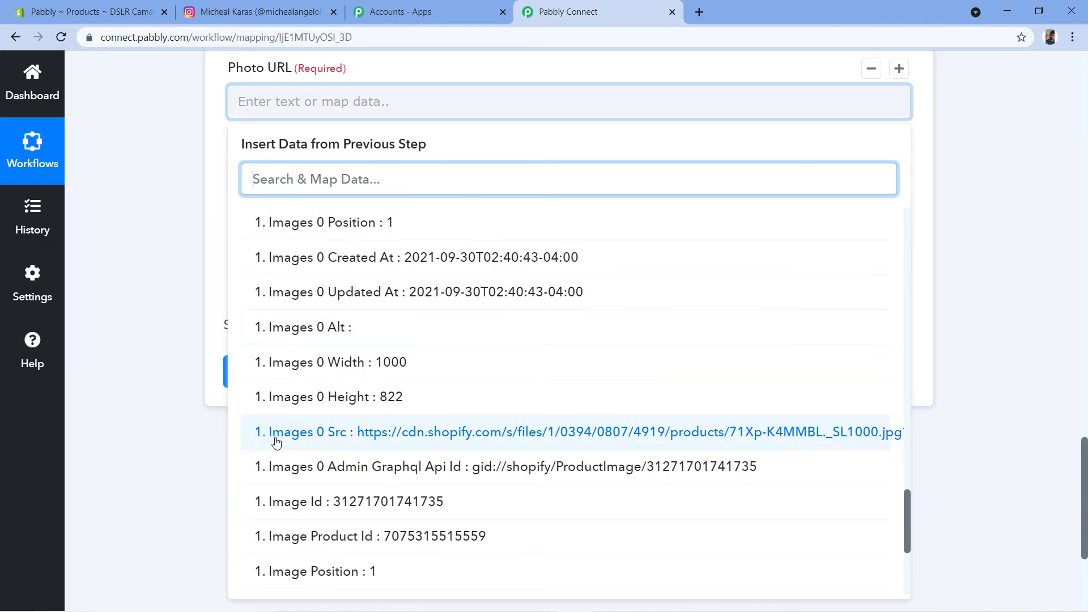
{"action": "left_click", "coordinate": [506, 437]}
{"action": "left_click", "coordinate": [194, 233]}
{"action": "scroll", "coordinate": [194, 233], "scroll_direction": "up", "scroll_amount": 3}
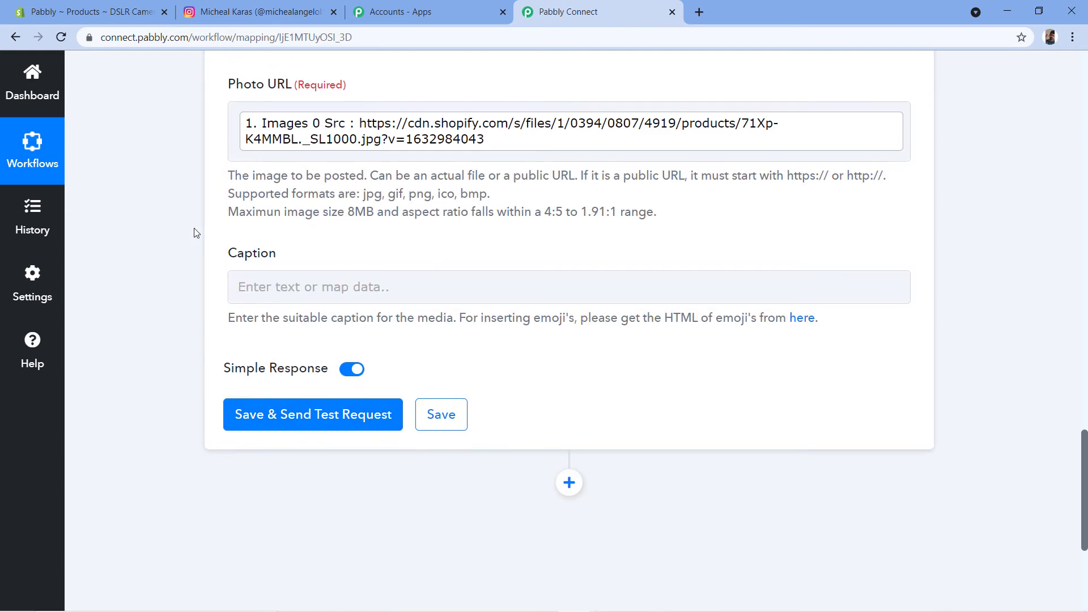
Enter "New Product on Shopify Store:" as the opening text of the Publish Photo action's Caption.
{"action": "scroll", "coordinate": [180, 271], "scroll_direction": "up", "scroll_amount": 10}
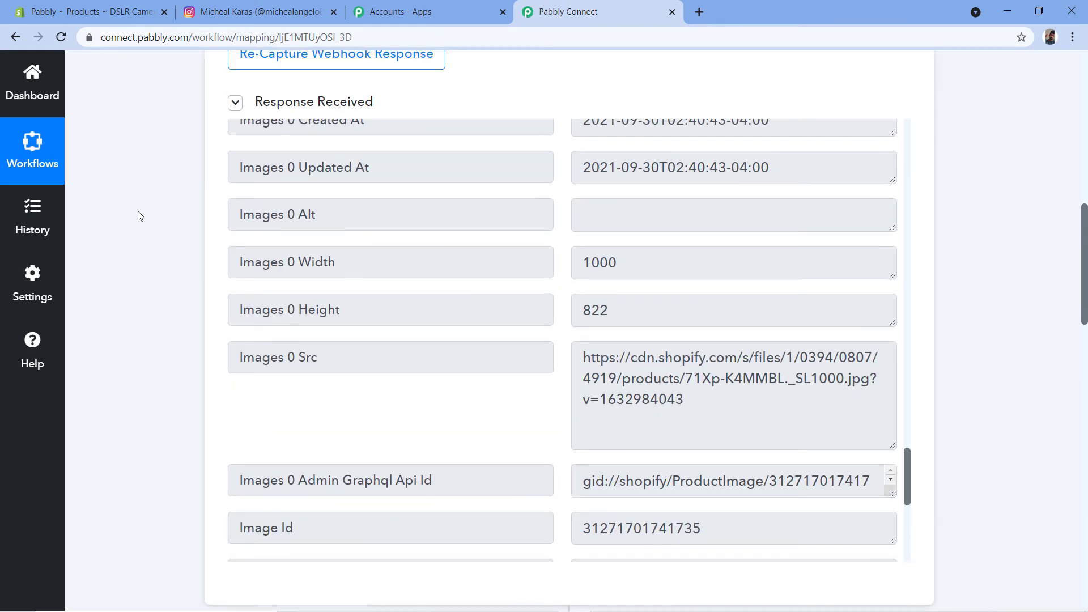
{"action": "scroll", "coordinate": [138, 216], "scroll_direction": "down", "scroll_amount": 2}
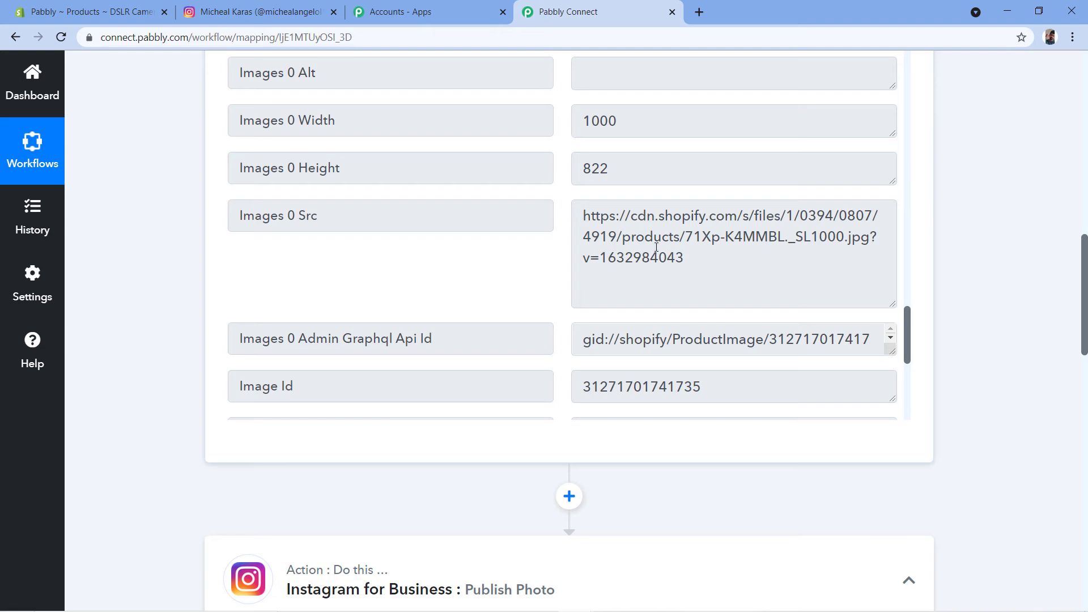
{"action": "scroll", "coordinate": [1023, 243], "scroll_direction": "down", "scroll_amount": 12}
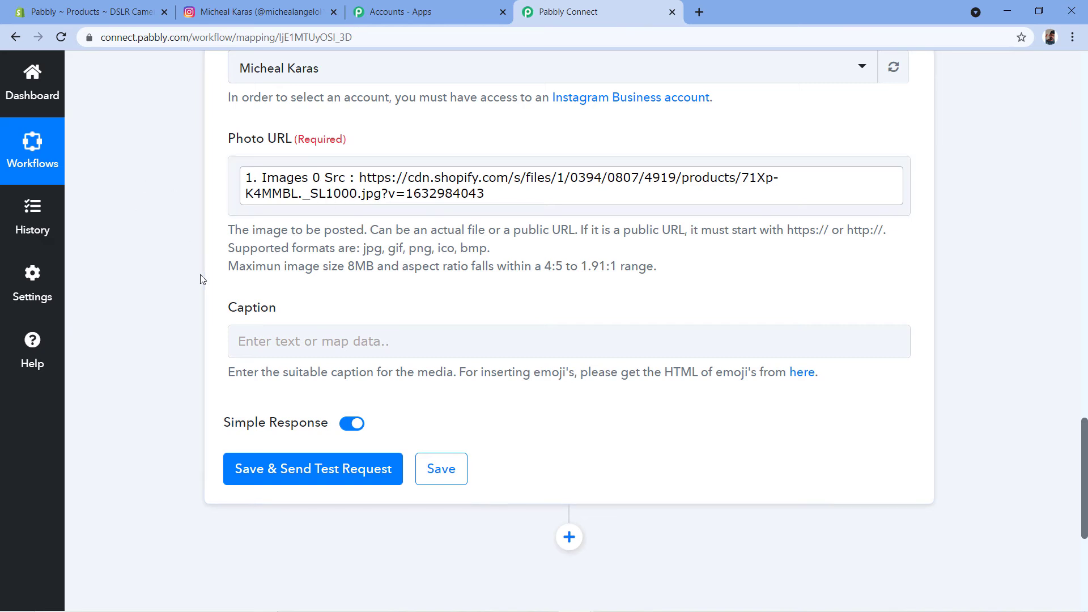
{"action": "scroll", "coordinate": [187, 261], "scroll_direction": "down", "scroll_amount": 1}
{"action": "left_click", "coordinate": [253, 270]}
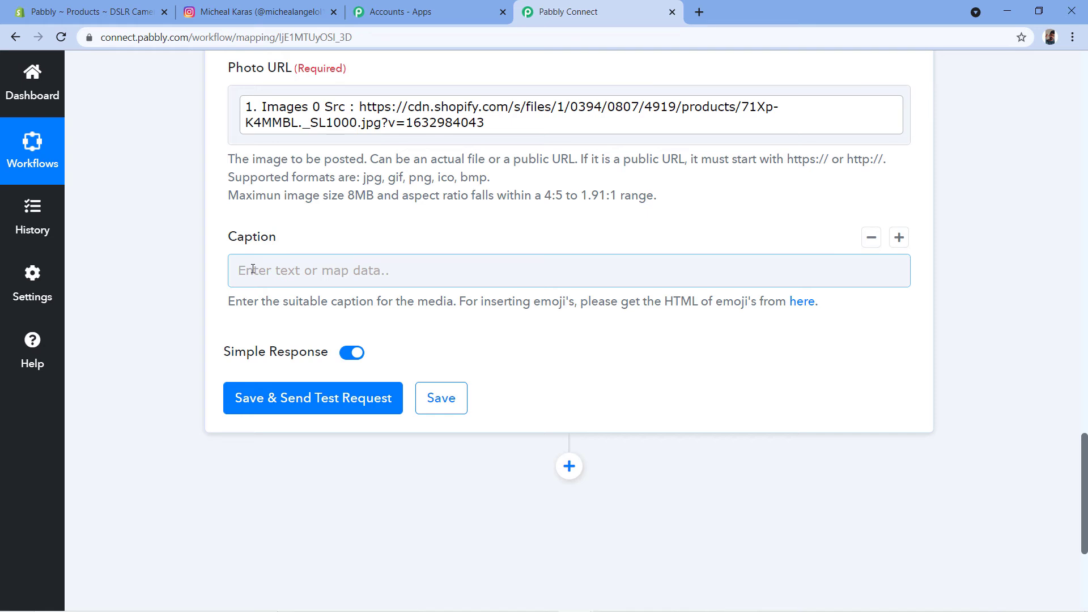
{"action": "left_click", "coordinate": [253, 269]}
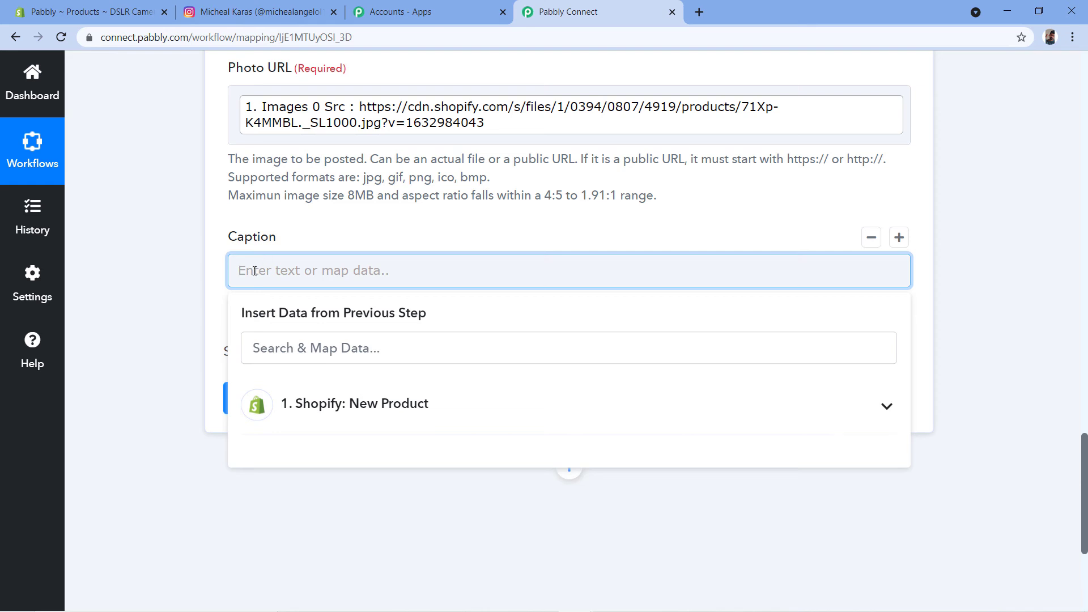
{"action": "type", "text": "New "}
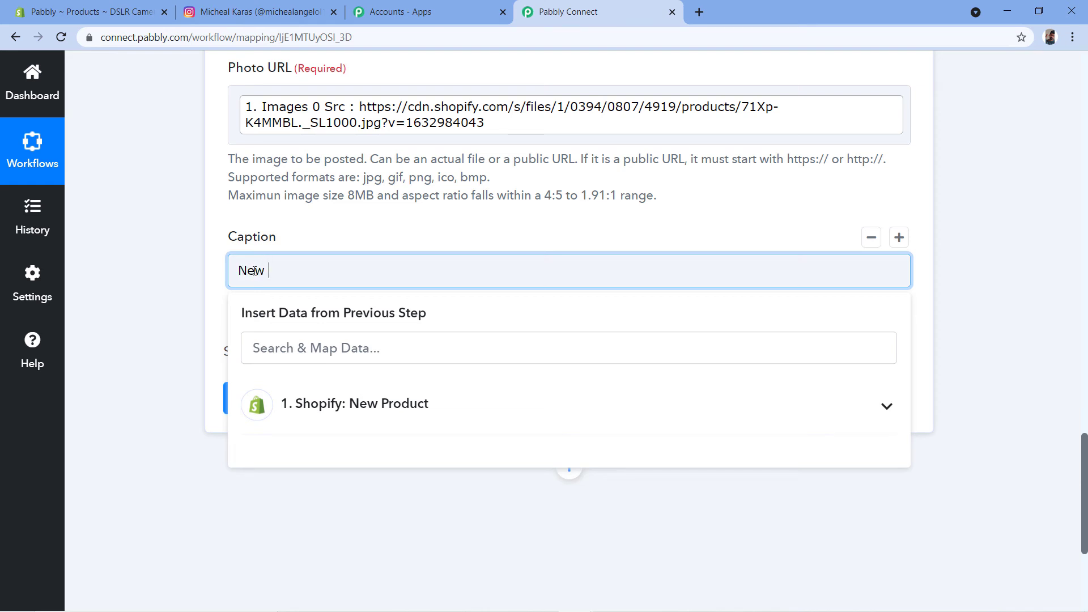
{"action": "type", "text": "Product on Shopify "}
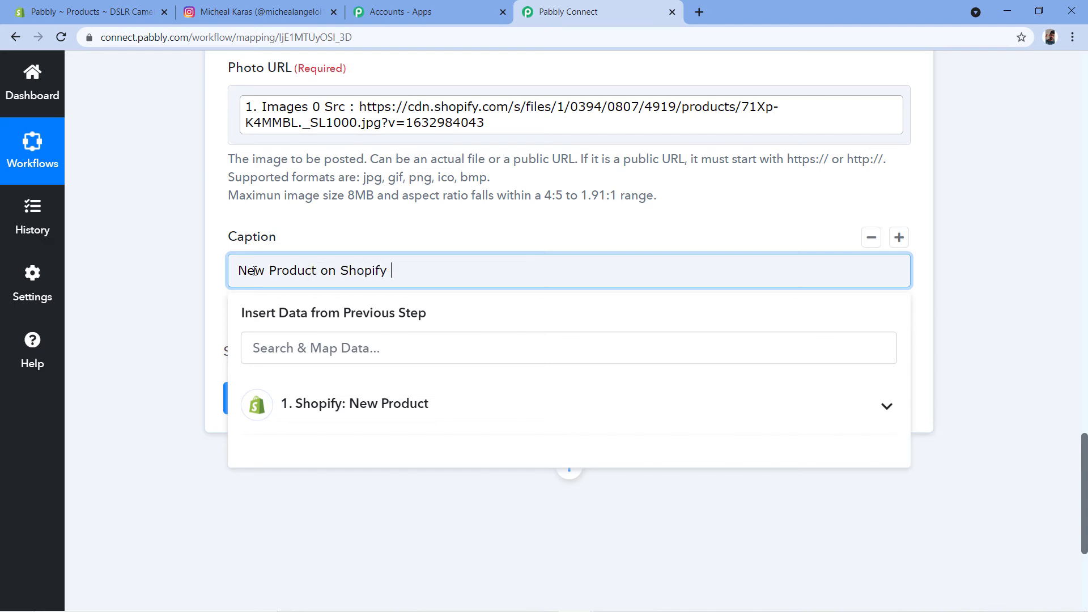
{"action": "type", "text": "Store:"}
Look over the product page in Shopify, and examine the Title label and value in Pabbly Connect's captured webhook response.
{"action": "left_click", "coordinate": [90, 11]}
{"action": "scroll", "coordinate": [225, 262], "scroll_direction": "up", "scroll_amount": 10}
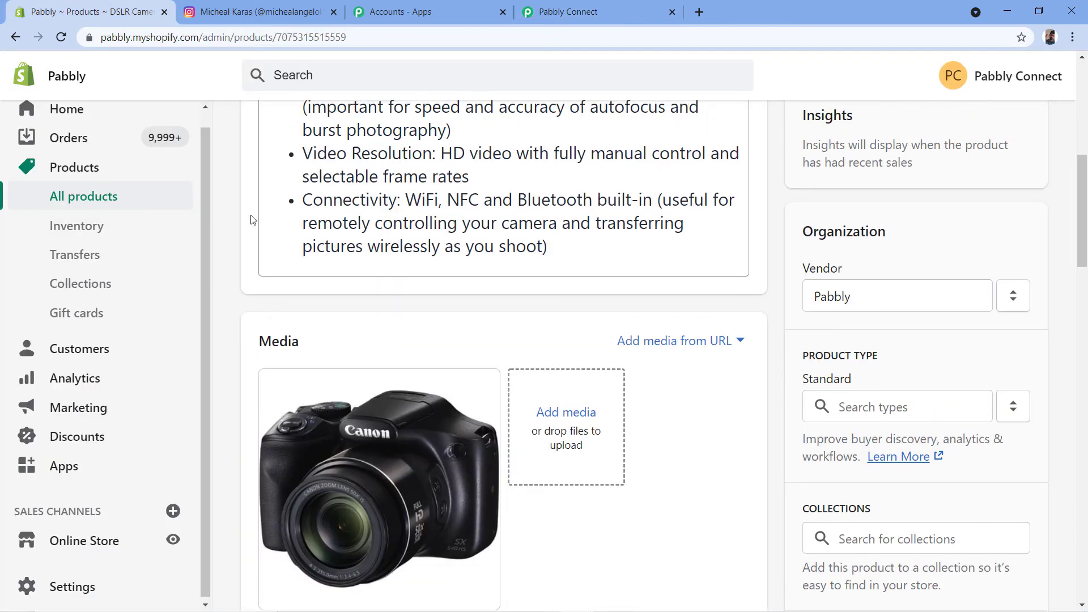
{"action": "left_click", "coordinate": [566, 11]}
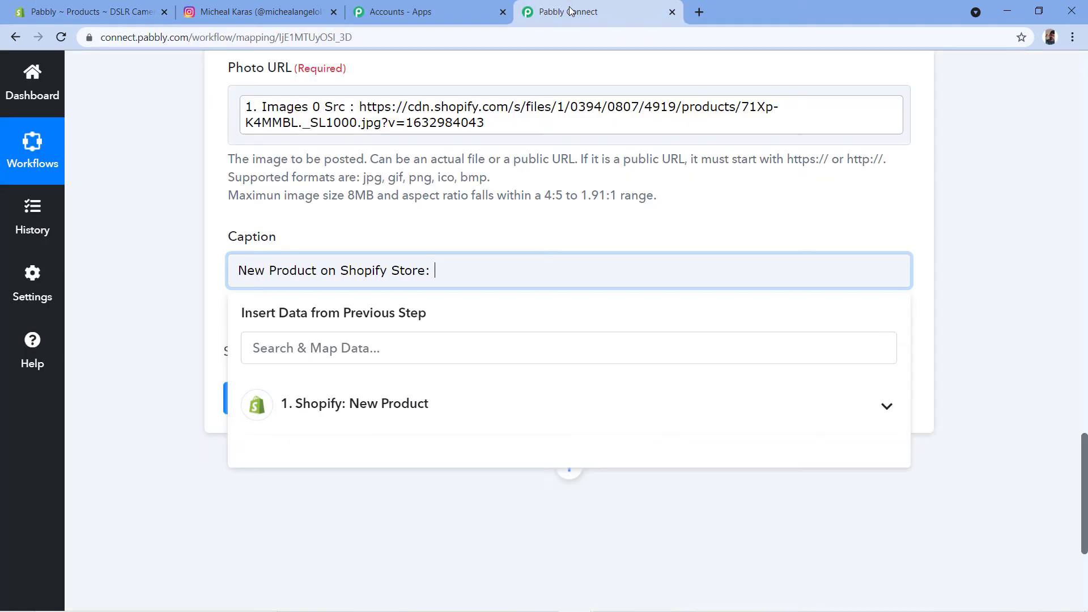
{"action": "scroll", "coordinate": [688, 194], "scroll_direction": "up", "scroll_amount": 12}
{"action": "scroll", "coordinate": [688, 195], "scroll_direction": "up", "scroll_amount": 10}
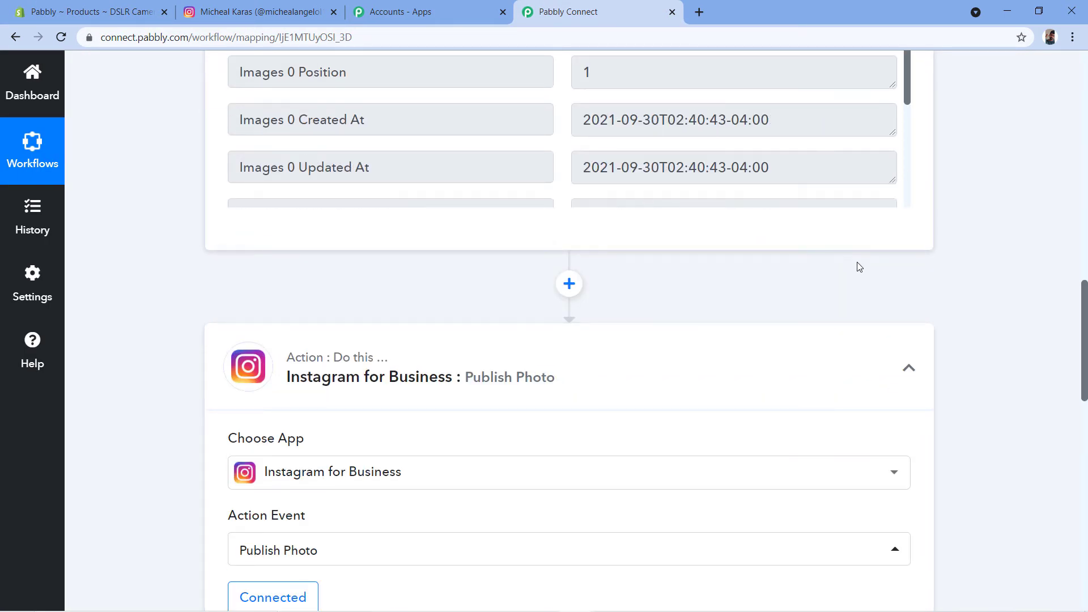
{"action": "scroll", "coordinate": [705, 350], "scroll_direction": "up", "scroll_amount": 15}
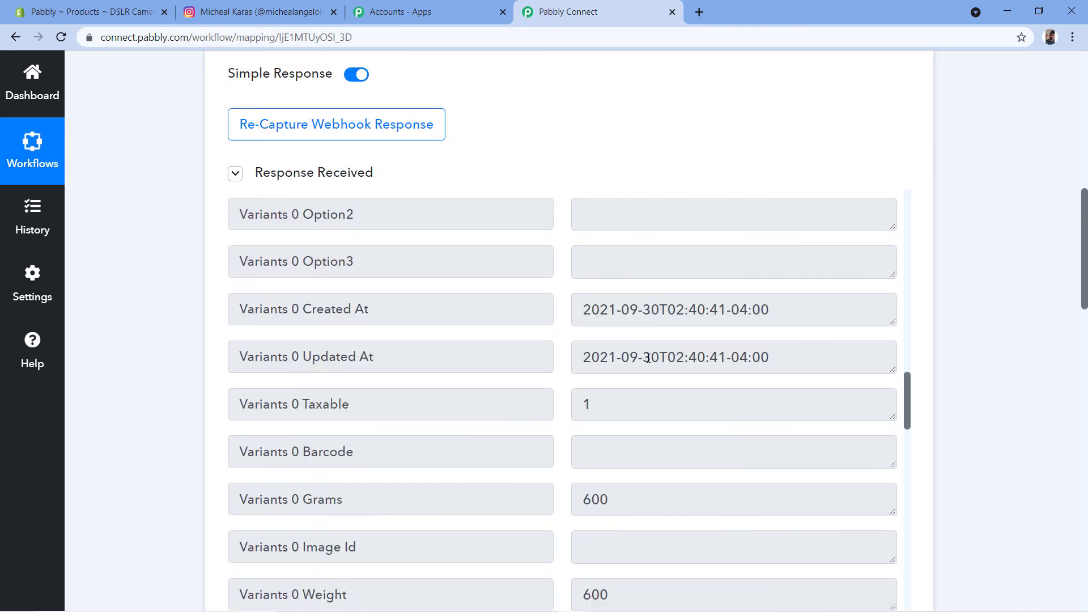
{"action": "scroll", "coordinate": [681, 363], "scroll_direction": "up", "scroll_amount": 10}
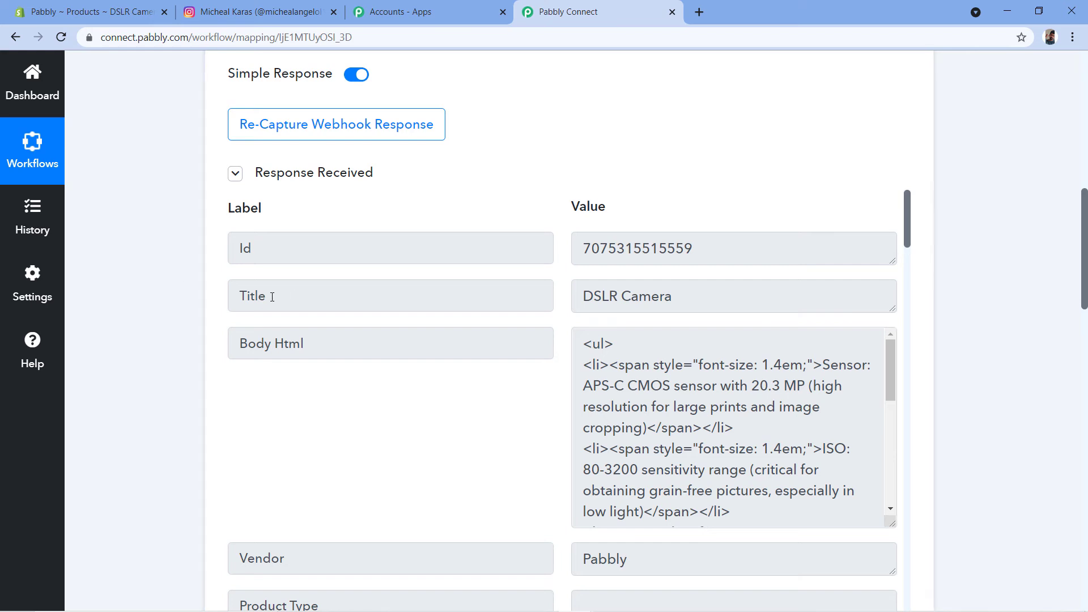
{"action": "left_click_drag", "start_coordinate": [272, 296], "coordinate": [227, 300]}
{"action": "left_click", "coordinate": [327, 300]}
{"action": "left_click_drag", "start_coordinate": [584, 295], "coordinate": [558, 307]}
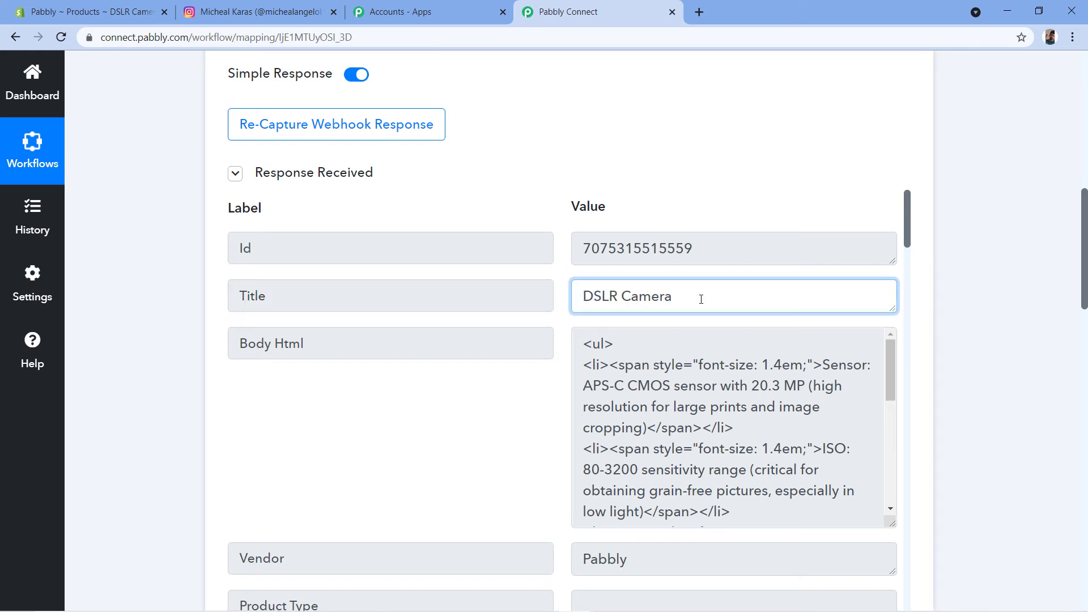
{"action": "left_click_drag", "start_coordinate": [732, 288], "coordinate": [558, 299]}
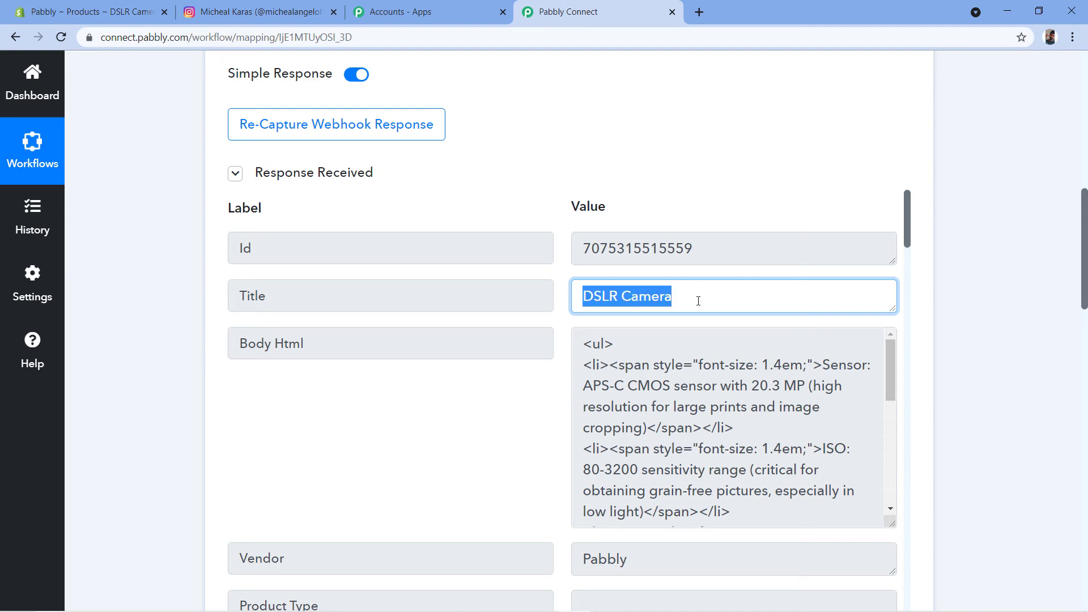
Append the Title value from the Shopify New Product step to the Publish Photo action's Caption.
{"action": "scroll", "coordinate": [947, 306], "scroll_direction": "down", "scroll_amount": 15}
{"action": "left_click", "coordinate": [355, 185]}
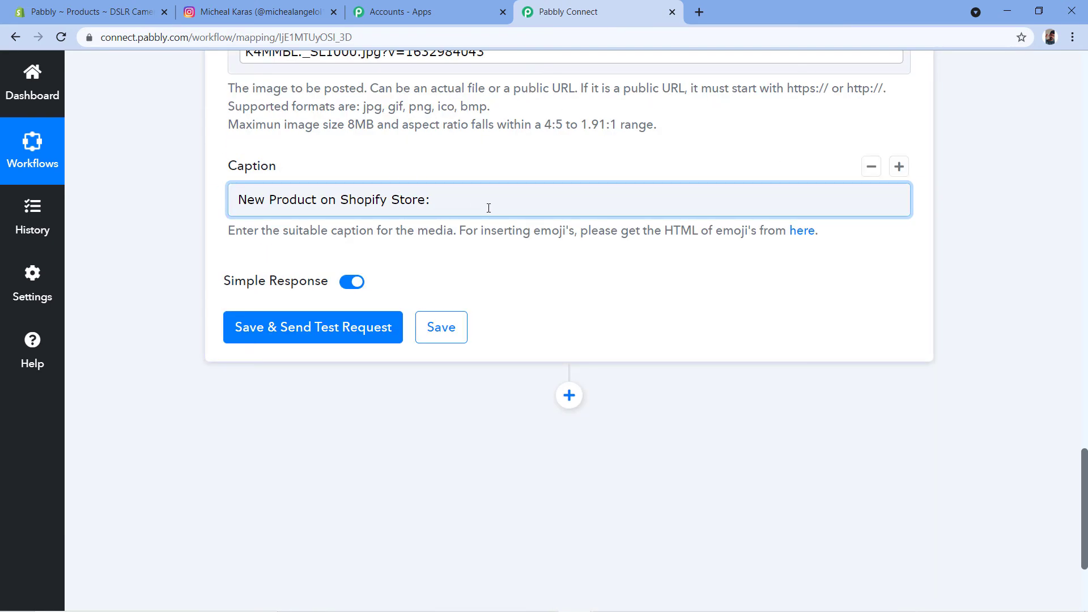
{"action": "left_click", "coordinate": [456, 205]}
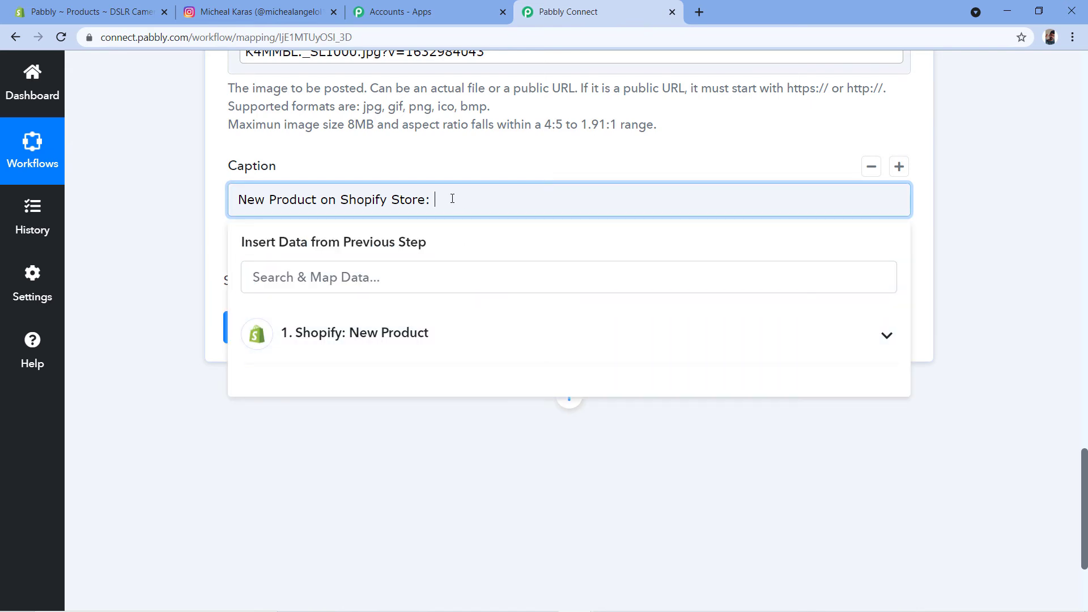
{"action": "left_click", "coordinate": [373, 331]}
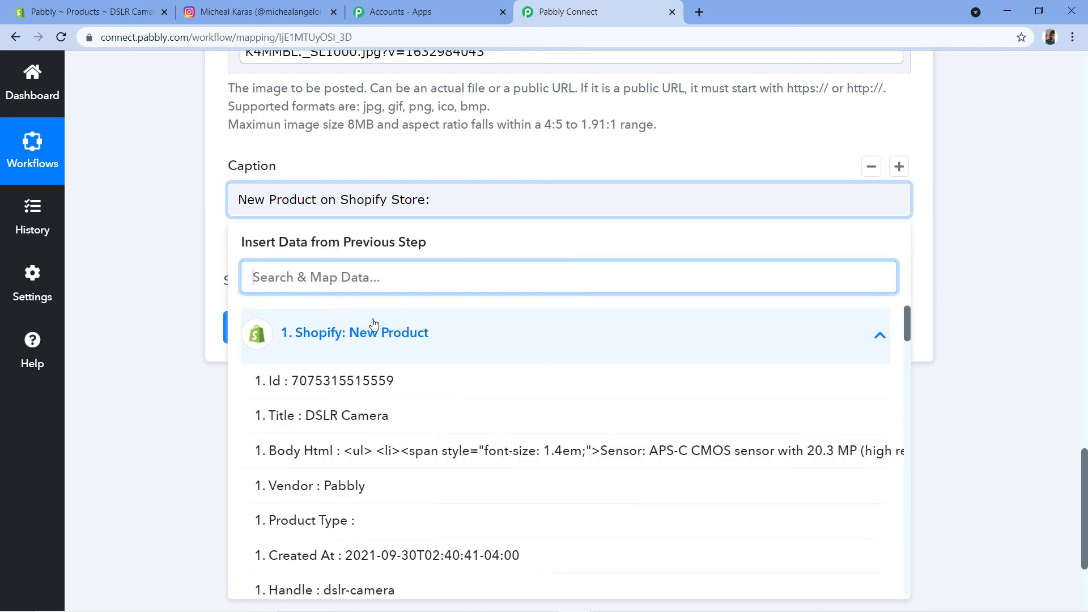
{"action": "left_click", "coordinate": [343, 418]}
{"action": "left_click", "coordinate": [146, 284]}
Add the line "Click on the link in bio to shop." to the Caption and check the store link in the Instagram bio.
{"action": "left_click", "coordinate": [635, 206]}
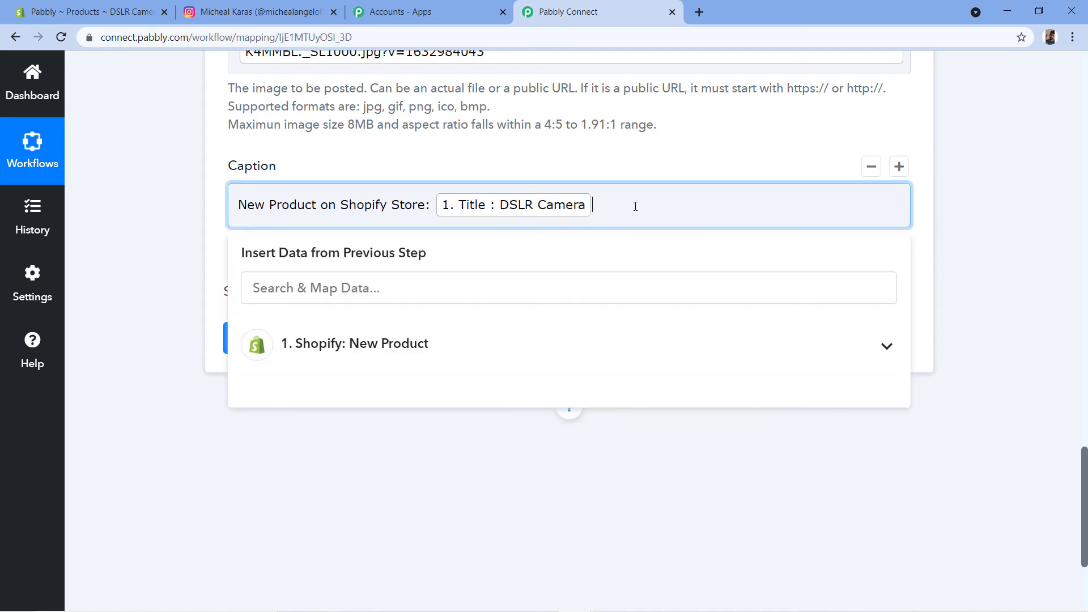
{"action": "key", "text": "Return"}
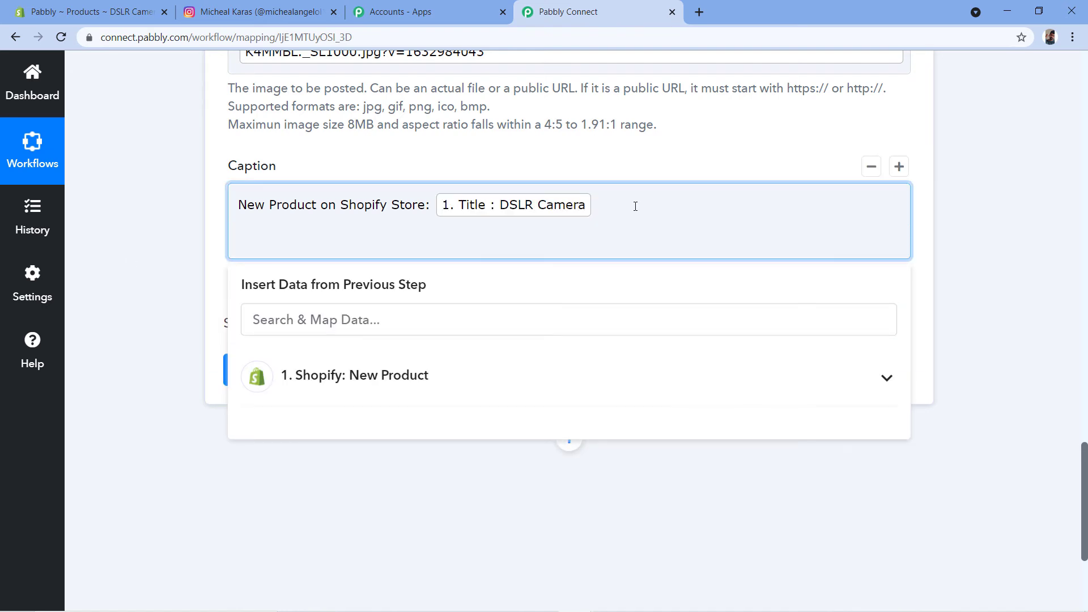
{"action": "type", "text": "Click on the link in bio to shop"}
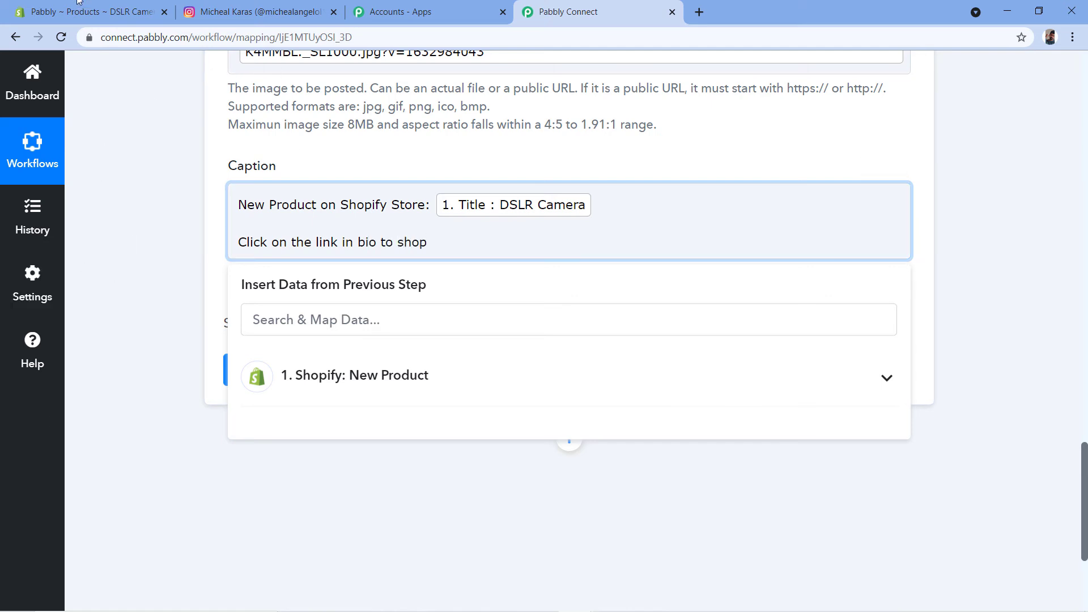
{"action": "left_click", "coordinate": [275, 8]}
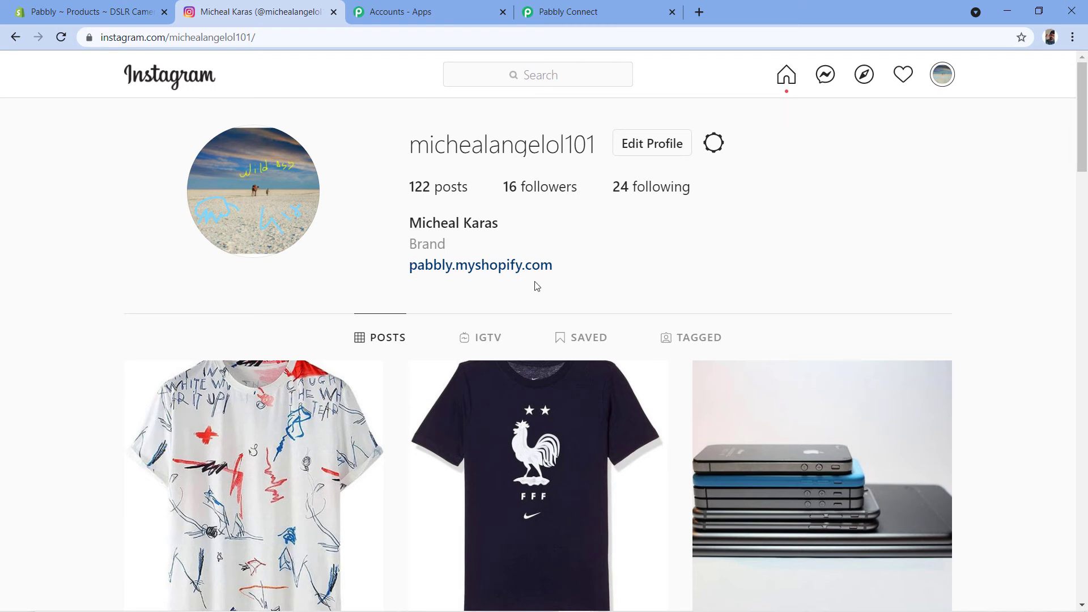
{"action": "left_click", "coordinate": [599, 5]}
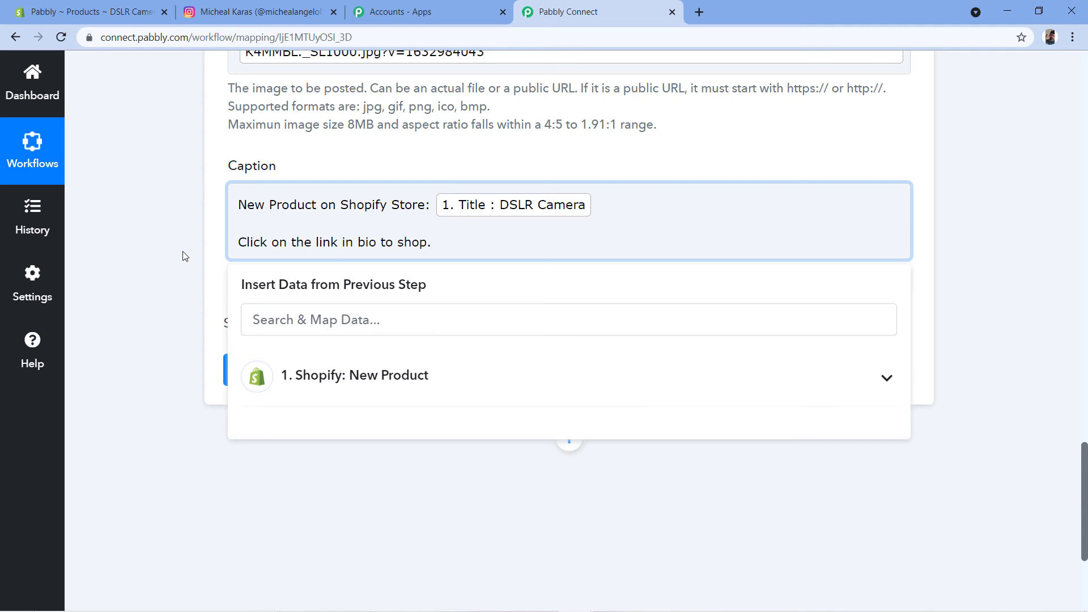
{"action": "left_click", "coordinate": [182, 257]}
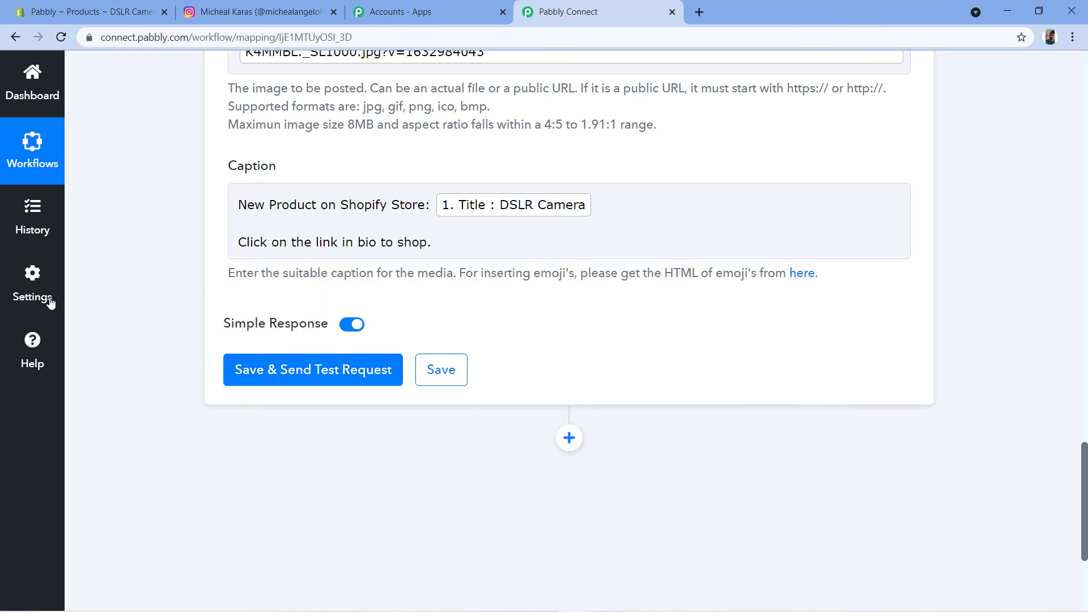
Review the mapped Photo URL and Caption, then save the Publish Photo action and send a test request.
{"action": "scroll", "coordinate": [234, 250], "scroll_direction": "up", "scroll_amount": 3}
{"action": "scroll", "coordinate": [168, 226], "scroll_direction": "up", "scroll_amount": 2}
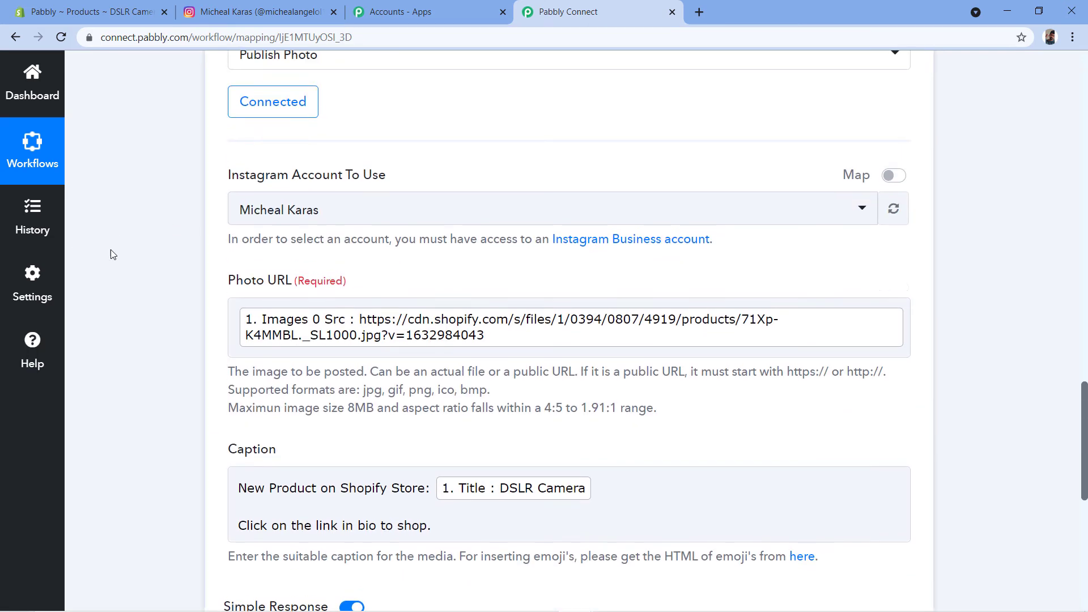
{"action": "scroll", "coordinate": [187, 261], "scroll_direction": "down", "scroll_amount": 2}
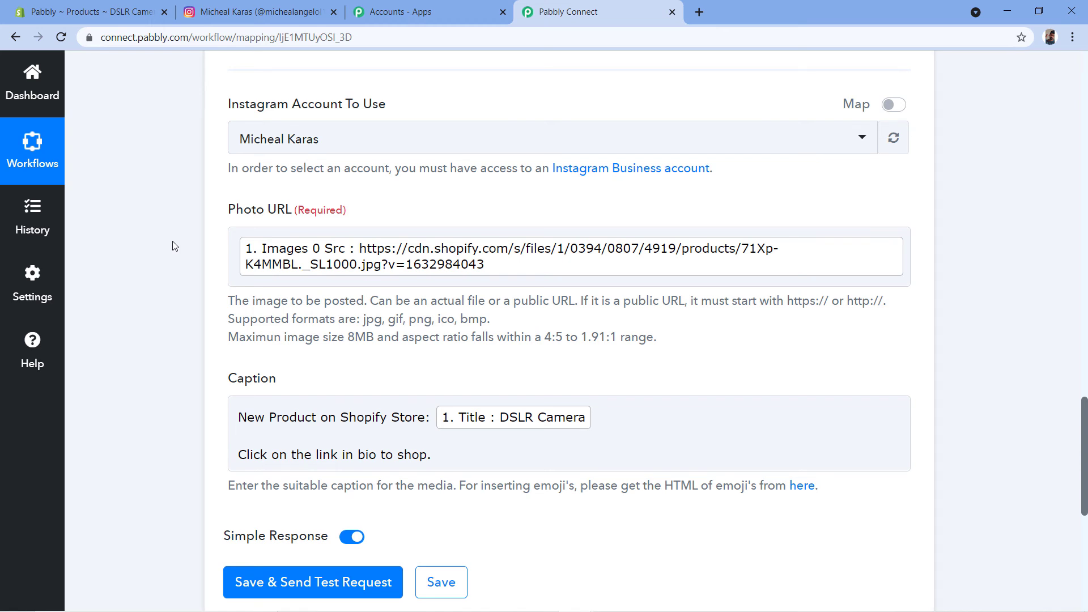
{"action": "scroll", "coordinate": [187, 266], "scroll_direction": "down", "scroll_amount": 3}
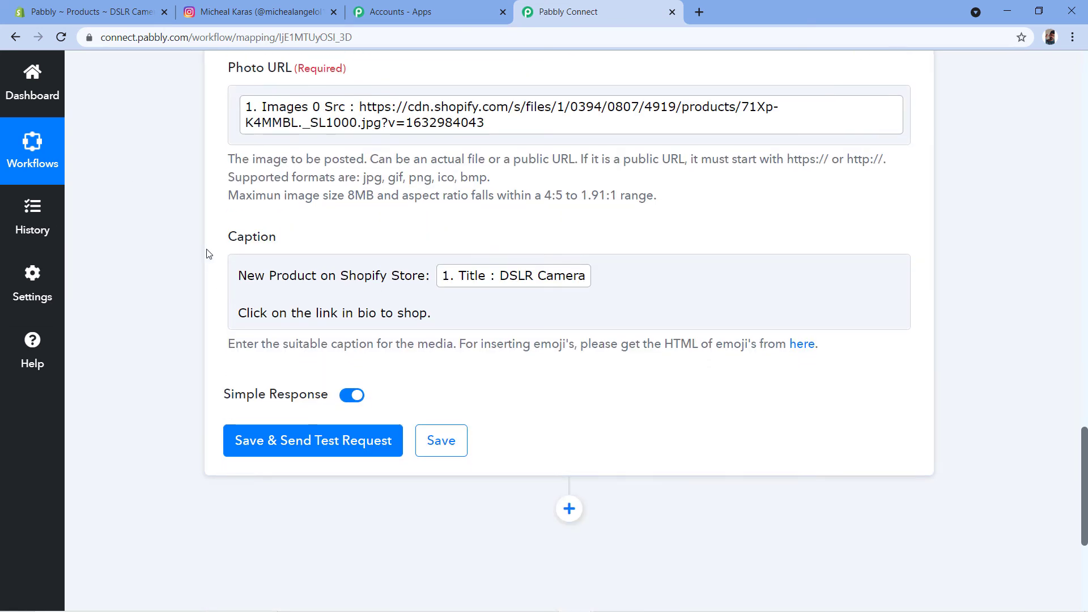
{"action": "scroll", "coordinate": [305, 230], "scroll_direction": "down", "scroll_amount": 1}
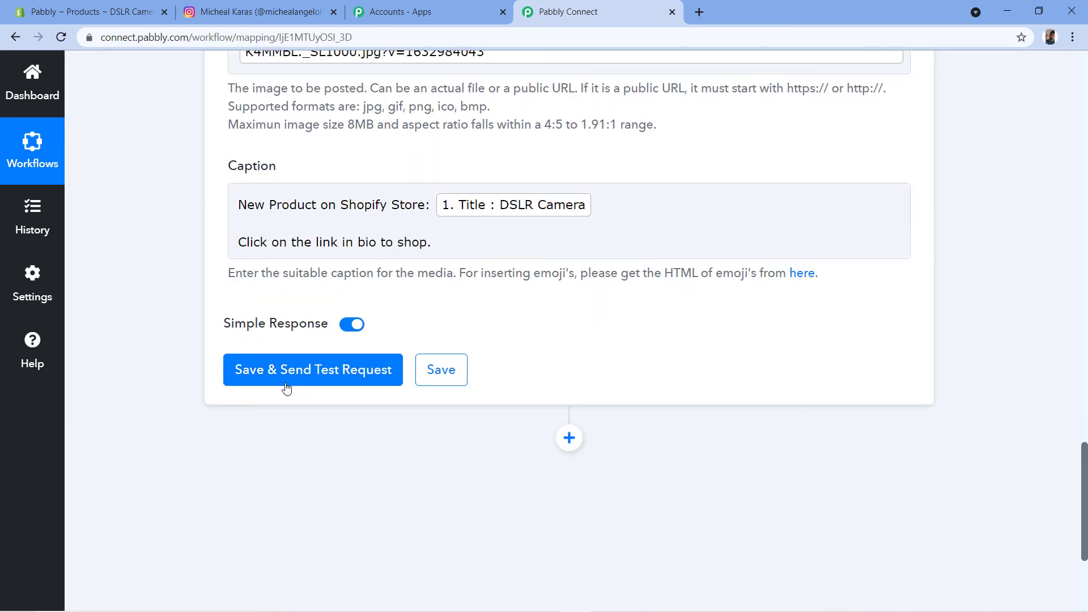
{"action": "left_click", "coordinate": [270, 372]}
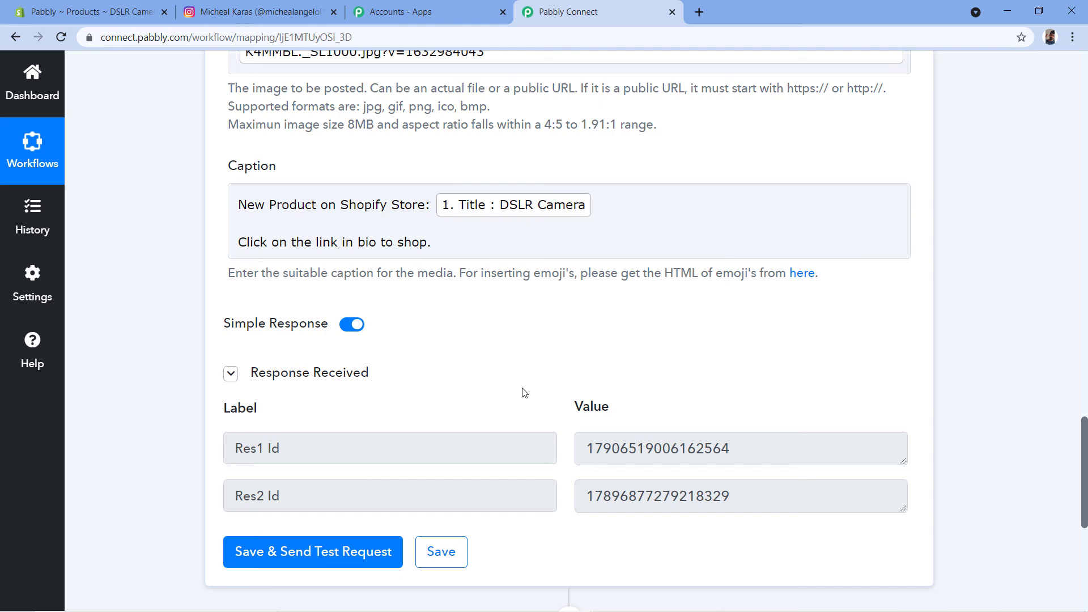
Look over the Publish Photo action's settings, then reload the Instagram profile and open its newest post.
{"action": "scroll", "coordinate": [462, 361], "scroll_direction": "up", "scroll_amount": 15}
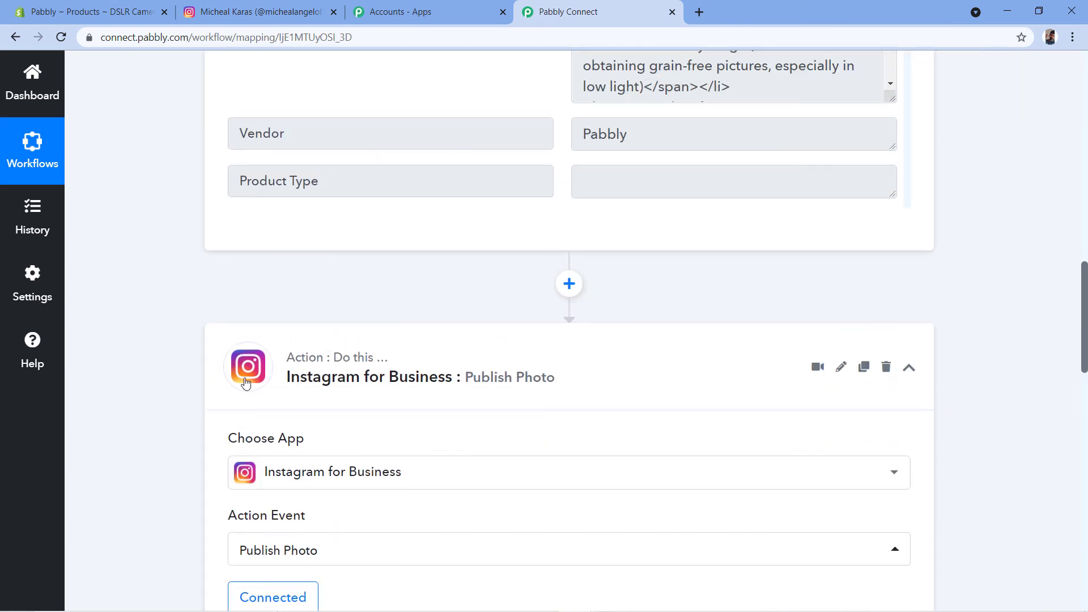
{"action": "scroll", "coordinate": [258, 374], "scroll_direction": "down", "scroll_amount": 4}
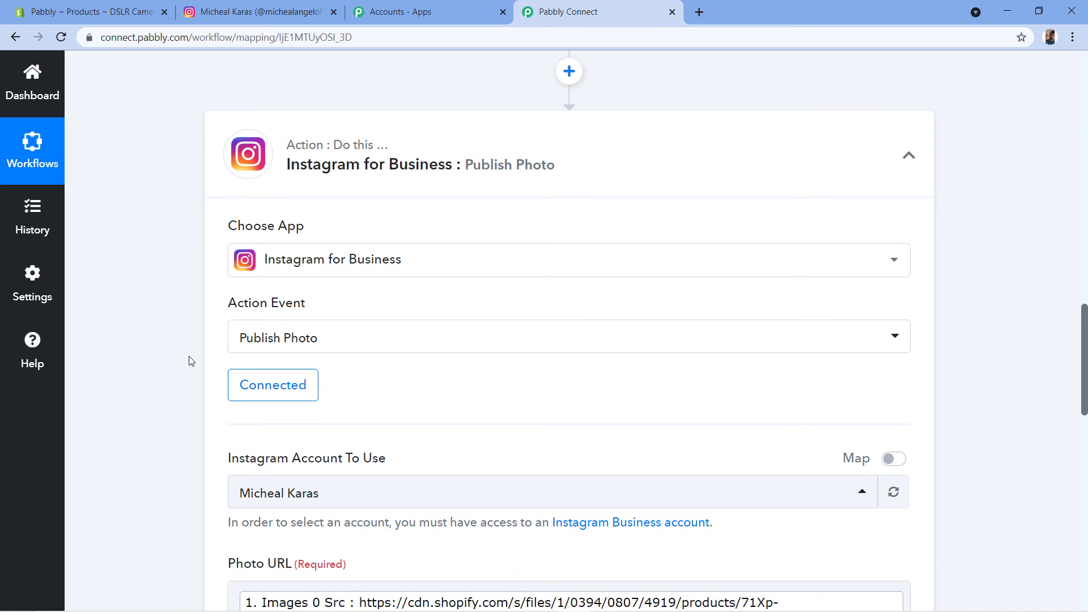
{"action": "scroll", "coordinate": [190, 361], "scroll_direction": "down", "scroll_amount": 3}
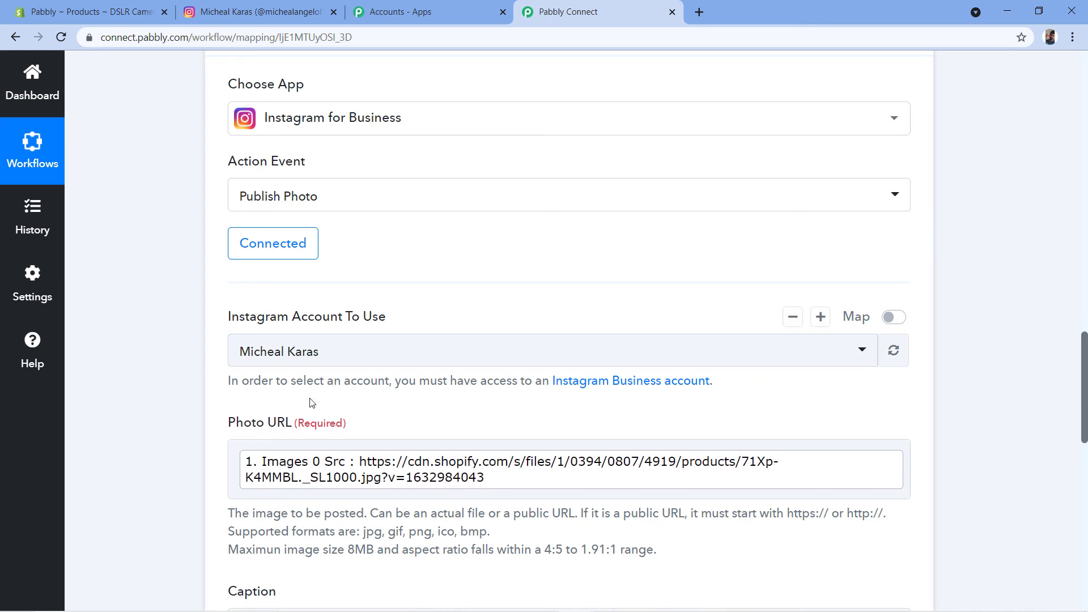
{"action": "left_click", "coordinate": [106, 6]}
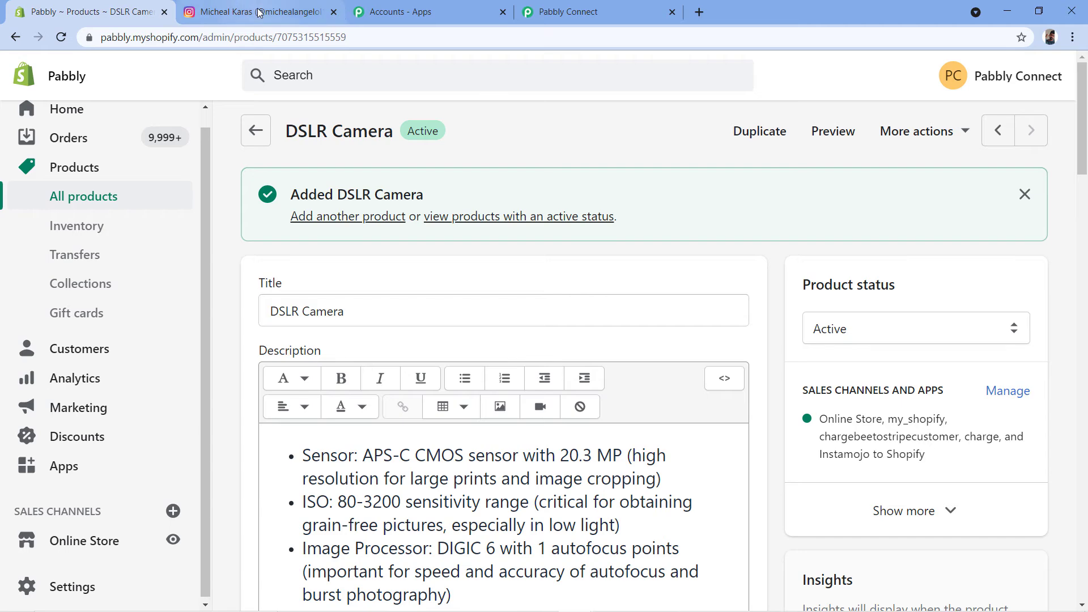
{"action": "left_click", "coordinate": [220, 2]}
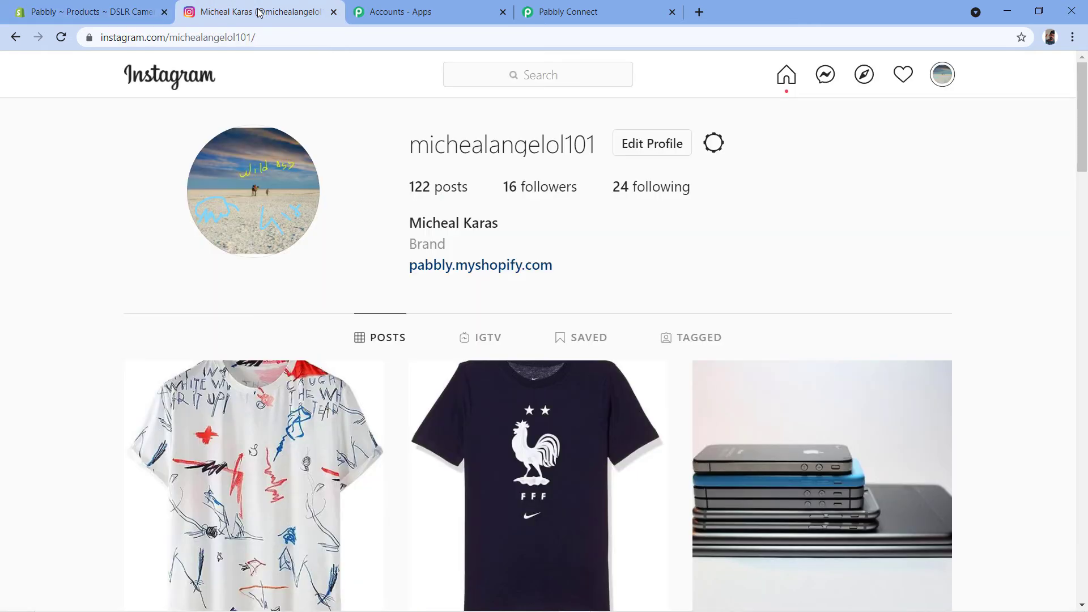
{"action": "left_click", "coordinate": [61, 37]}
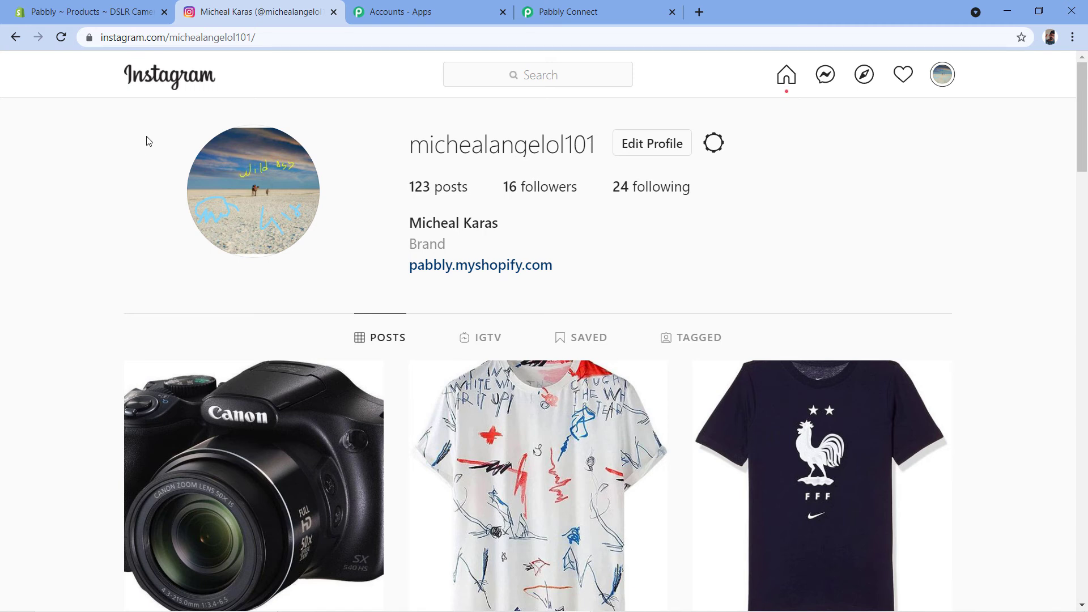
{"action": "scroll", "coordinate": [148, 142], "scroll_direction": "down", "scroll_amount": 3}
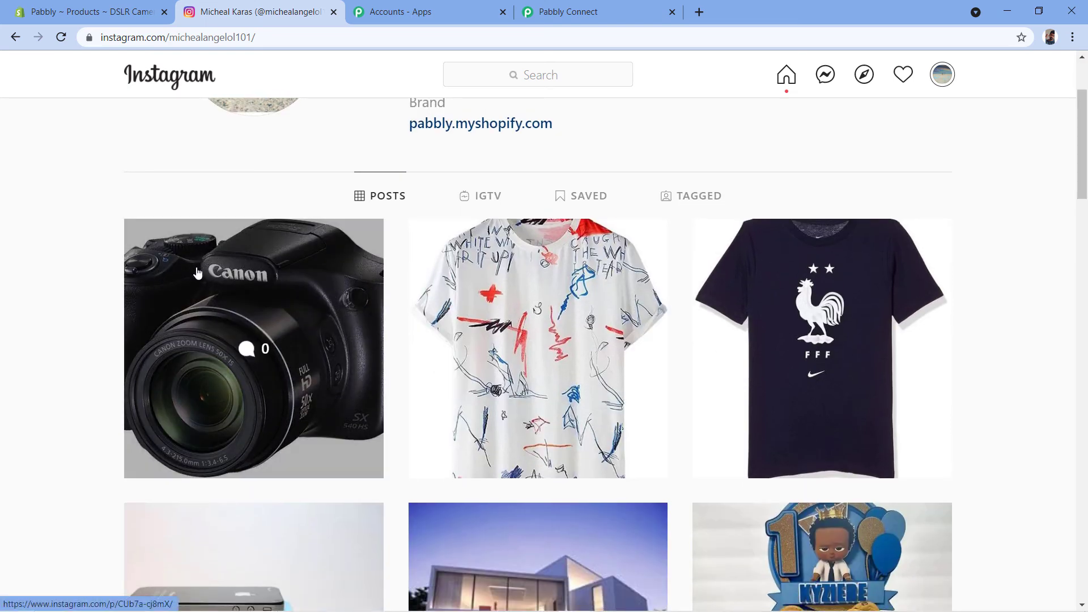
{"action": "left_click", "coordinate": [190, 285]}
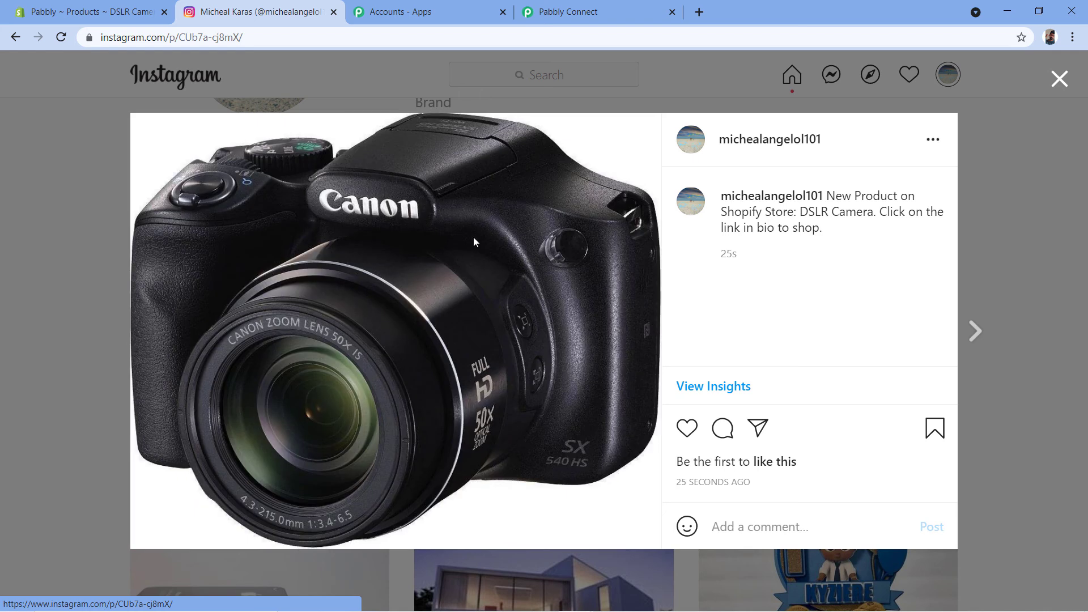
Compare the DSLR Camera's media in Shopify with the Instagram post's photo and caption, and close the post.
{"action": "left_click", "coordinate": [11, 13]}
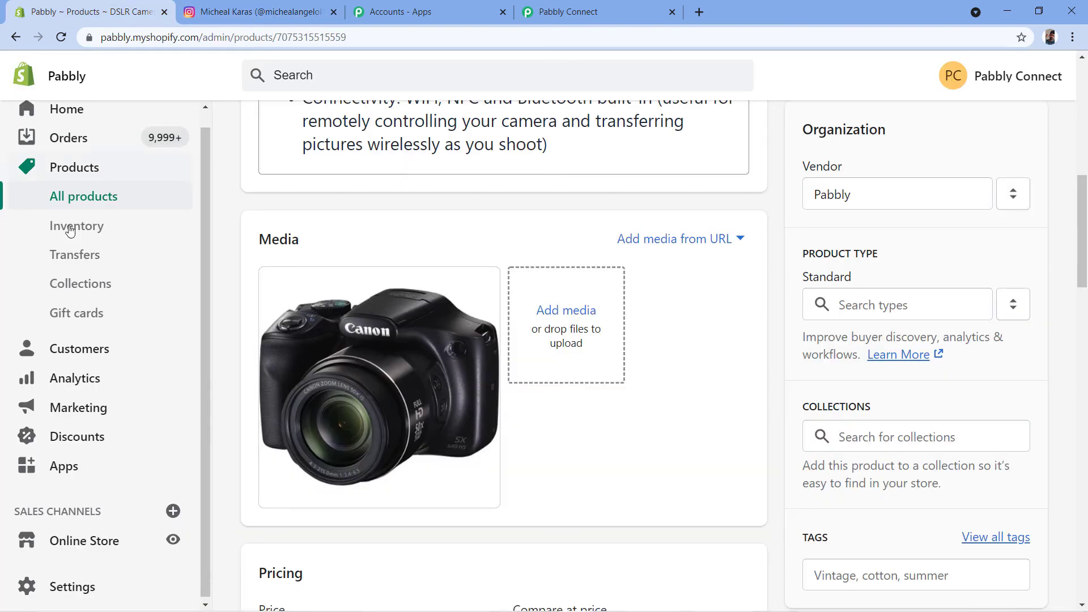
{"action": "scroll", "coordinate": [244, 199], "scroll_direction": "down", "scroll_amount": 1}
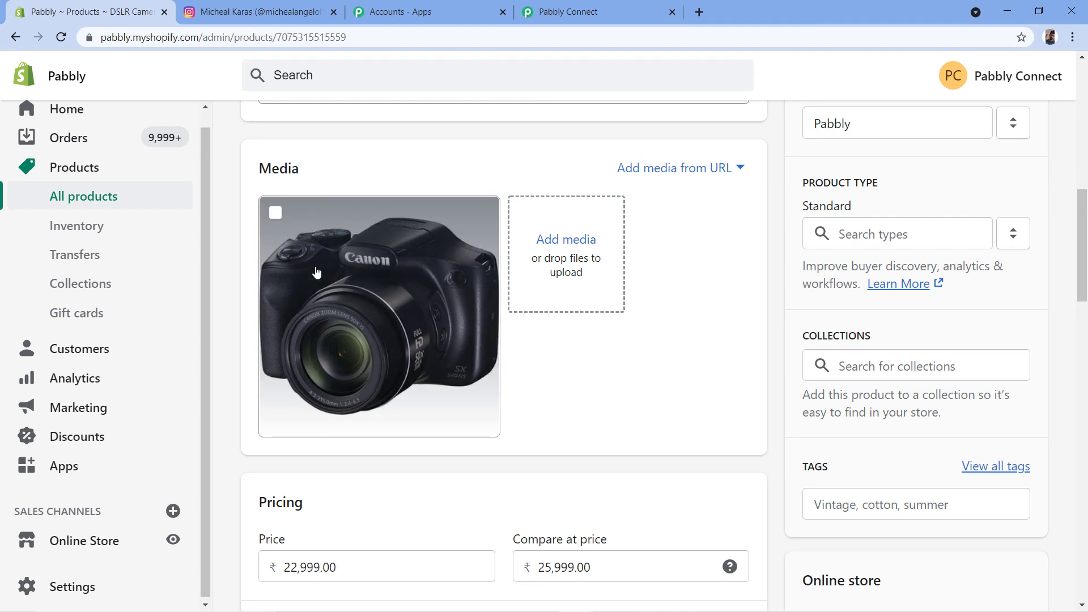
{"action": "left_click", "coordinate": [268, 10]}
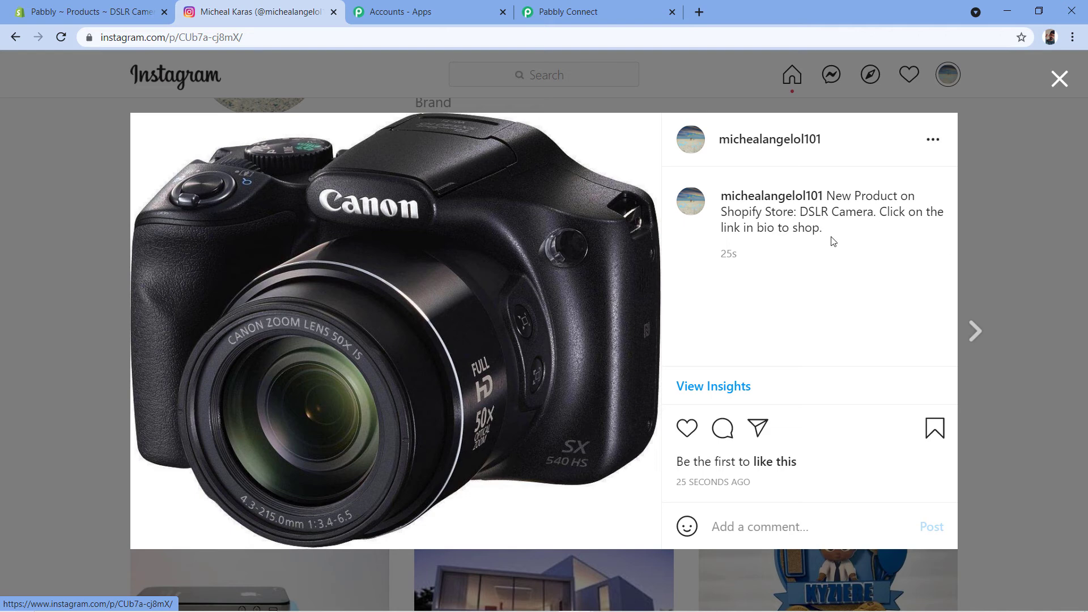
{"action": "left_click", "coordinate": [998, 237]}
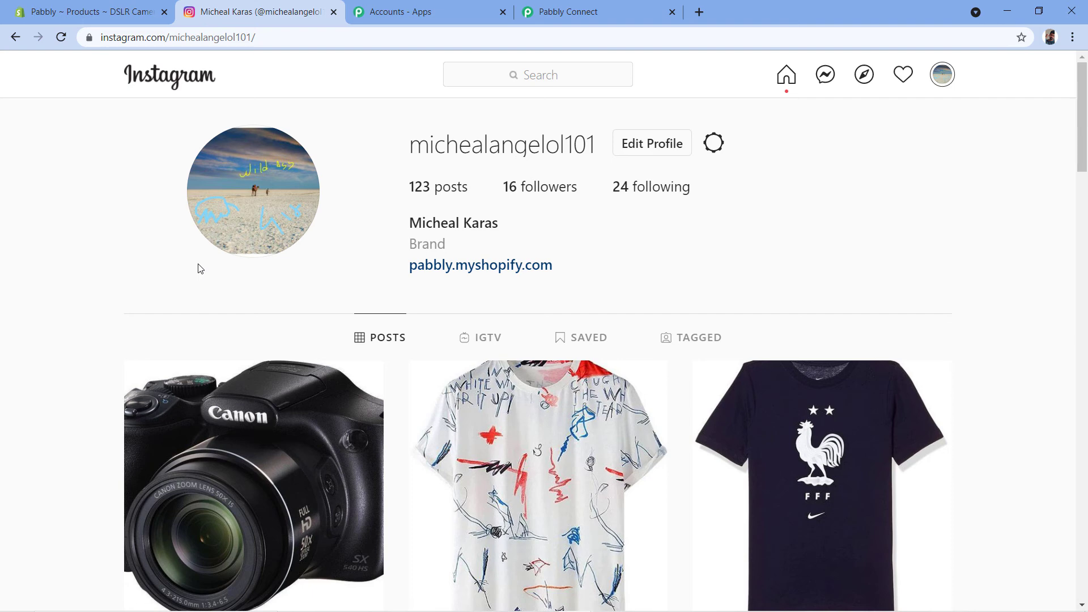
Open the list of all products in Shopify and look over the posts on the Instagram profile.
{"action": "left_click", "coordinate": [110, 12]}
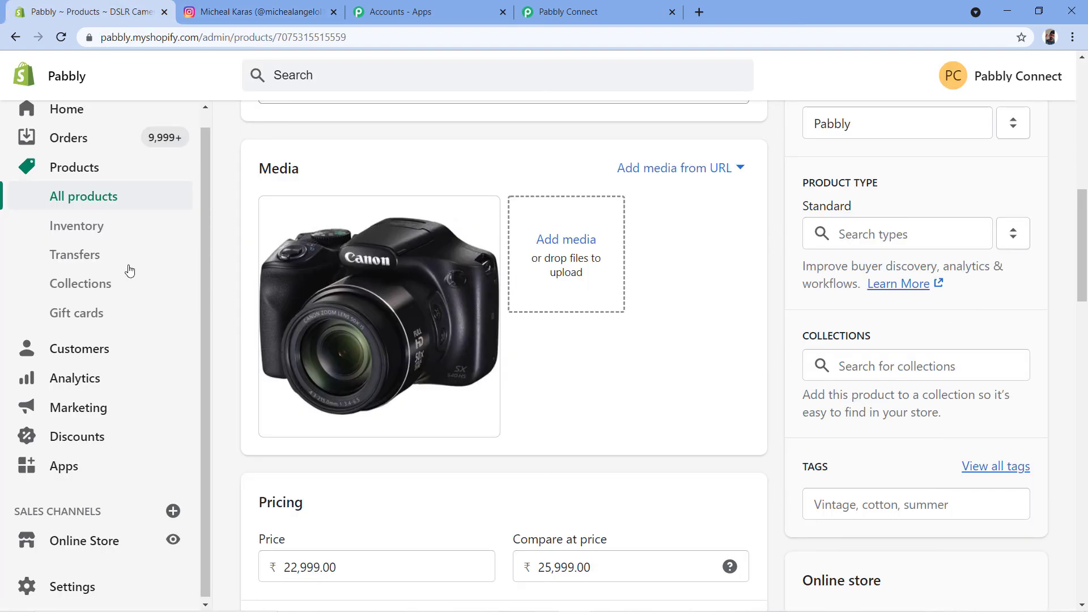
{"action": "scroll", "coordinate": [221, 197], "scroll_direction": "up", "scroll_amount": 10}
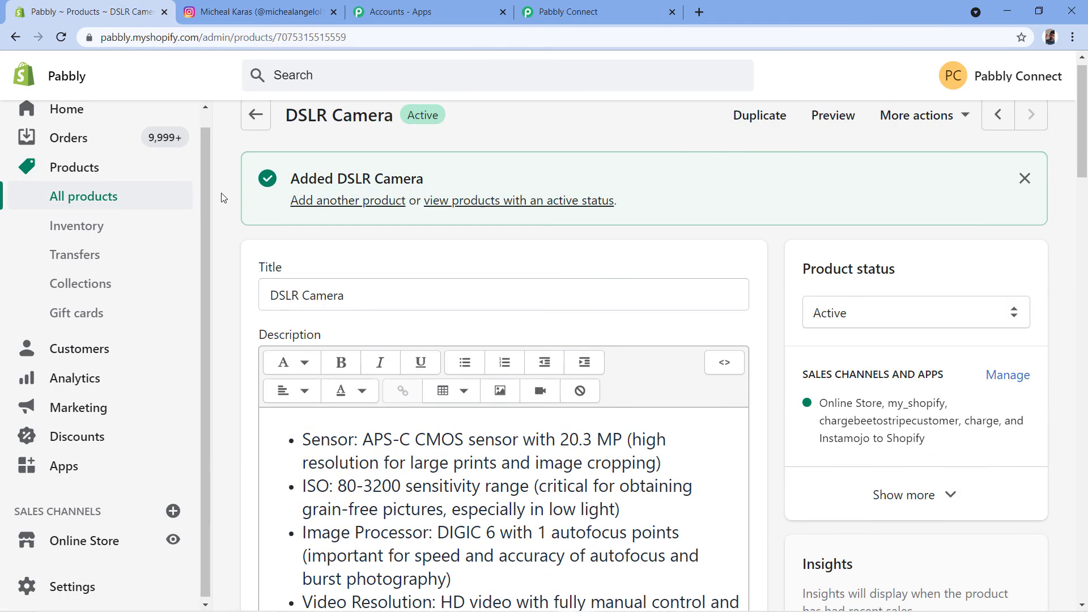
{"action": "left_click", "coordinate": [142, 195]}
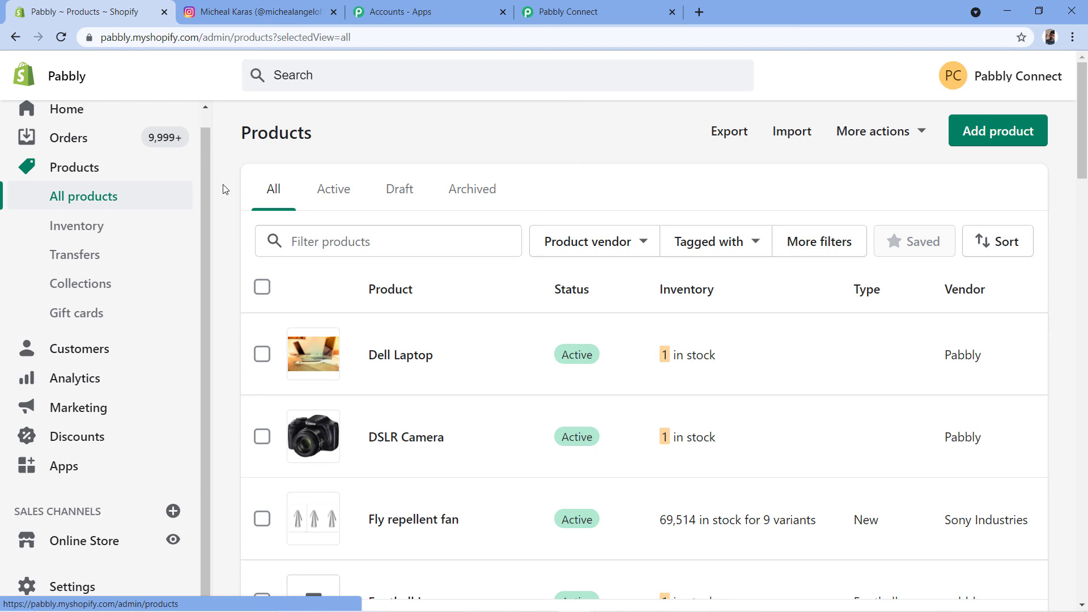
{"action": "left_click", "coordinate": [279, 10]}
{"action": "scroll", "coordinate": [130, 181], "scroll_direction": "down", "scroll_amount": 1}
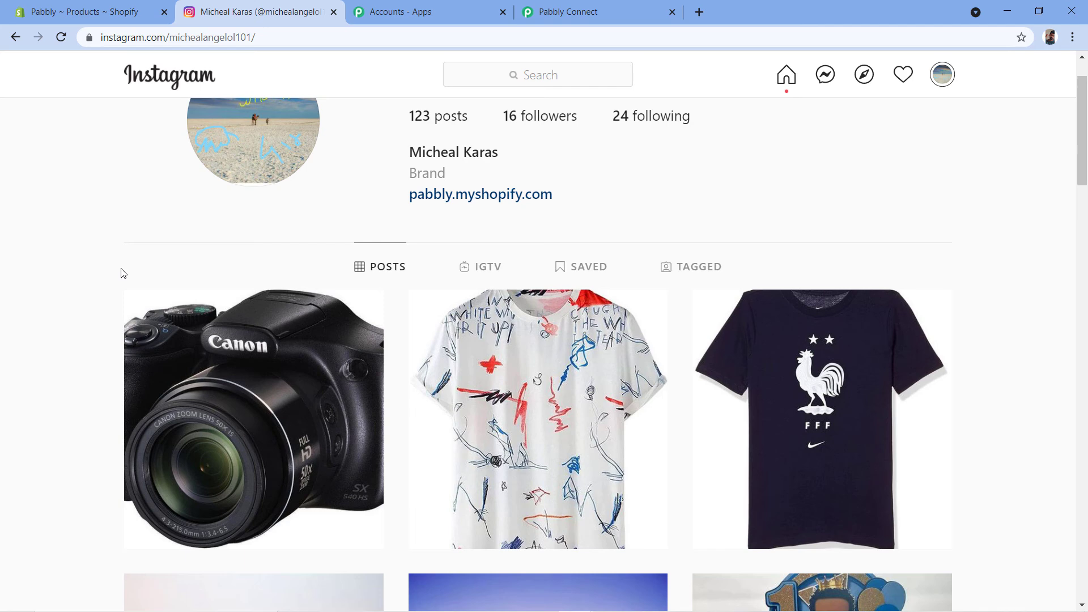
{"action": "scroll", "coordinate": [123, 274], "scroll_direction": "up", "scroll_amount": 1}
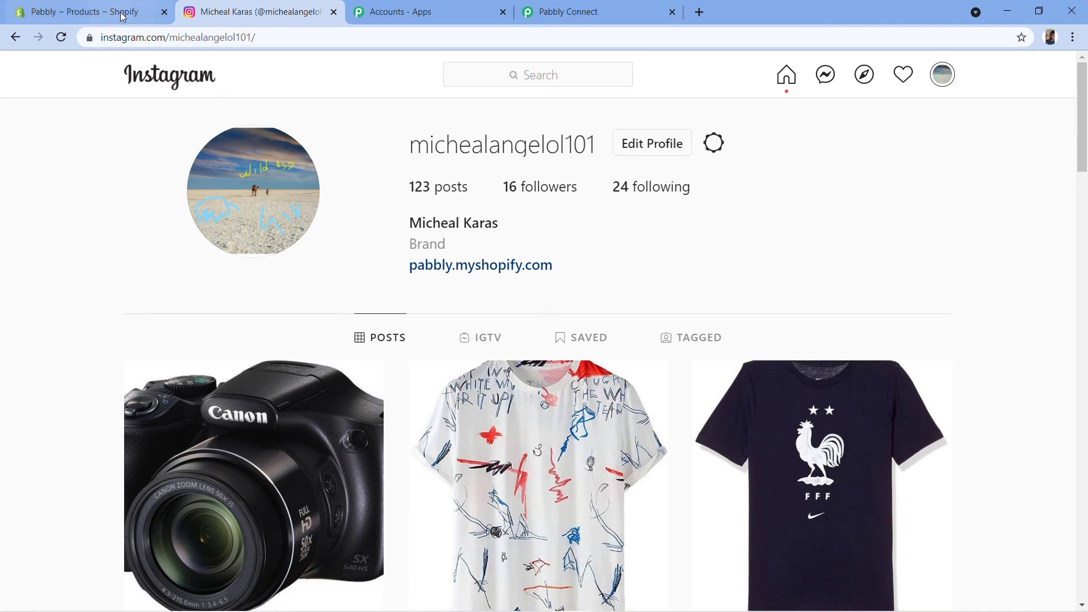
Start a new product in Shopify and review the Dell Laptop's title, description, media and pricing.
{"action": "left_click", "coordinate": [129, 11]}
{"action": "left_click", "coordinate": [1017, 123]}
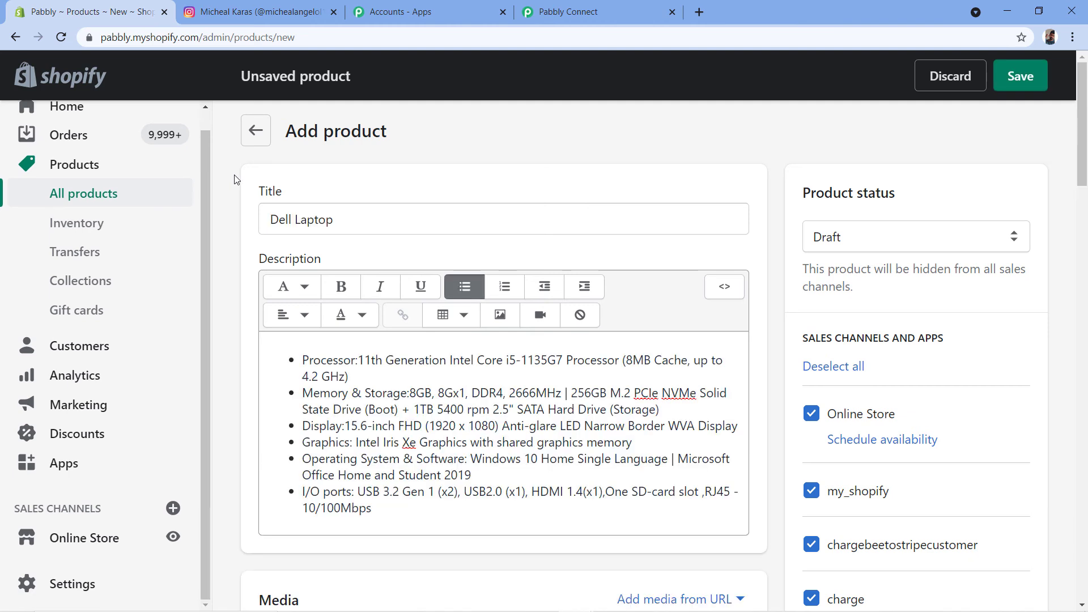
{"action": "scroll", "coordinate": [238, 179], "scroll_direction": "down", "scroll_amount": 1}
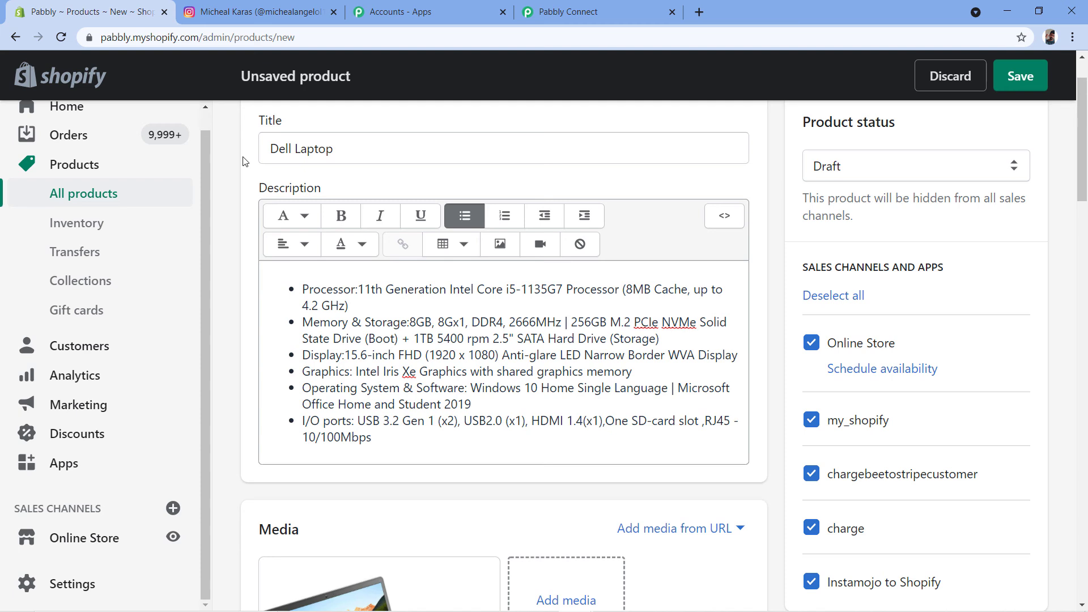
{"action": "scroll", "coordinate": [243, 161], "scroll_direction": "up", "scroll_amount": 1}
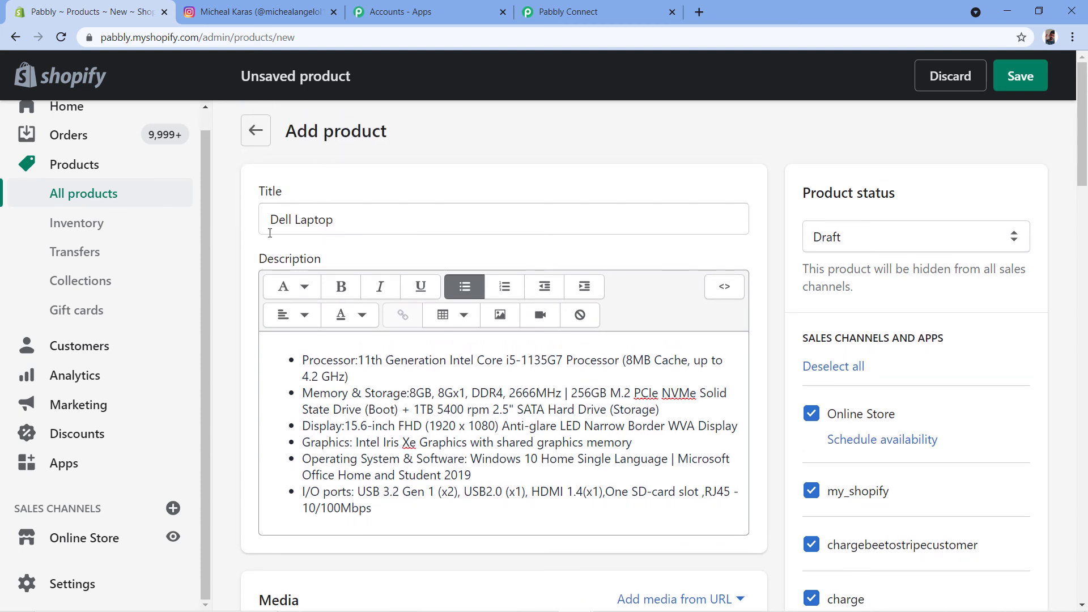
{"action": "scroll", "coordinate": [278, 250], "scroll_direction": "down", "scroll_amount": 3}
{"action": "scroll", "coordinate": [285, 270], "scroll_direction": "down", "scroll_amount": 3}
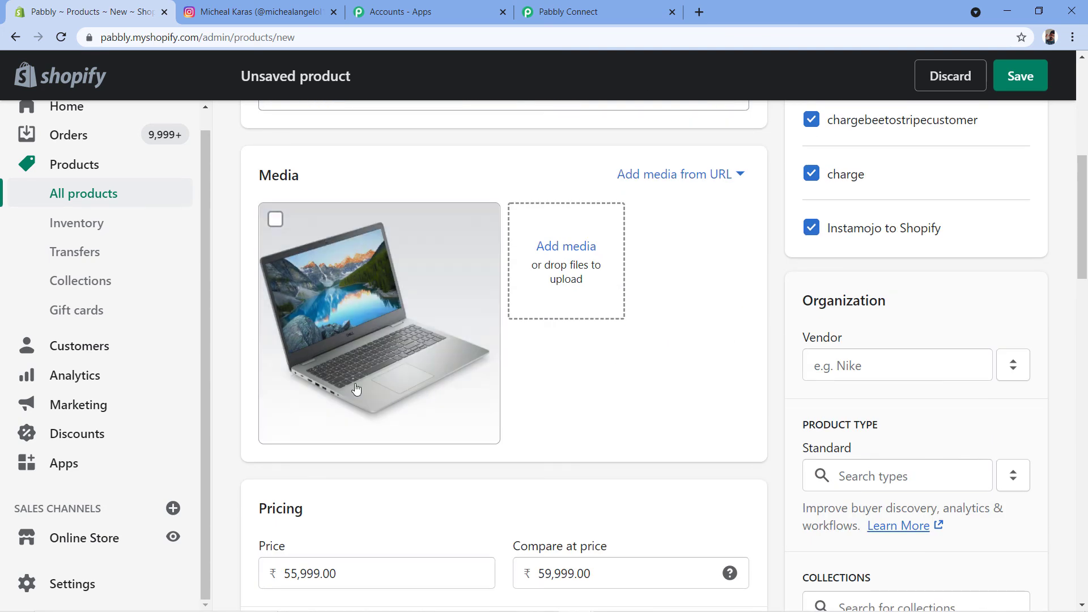
{"action": "scroll", "coordinate": [623, 323], "scroll_direction": "down", "scroll_amount": 3}
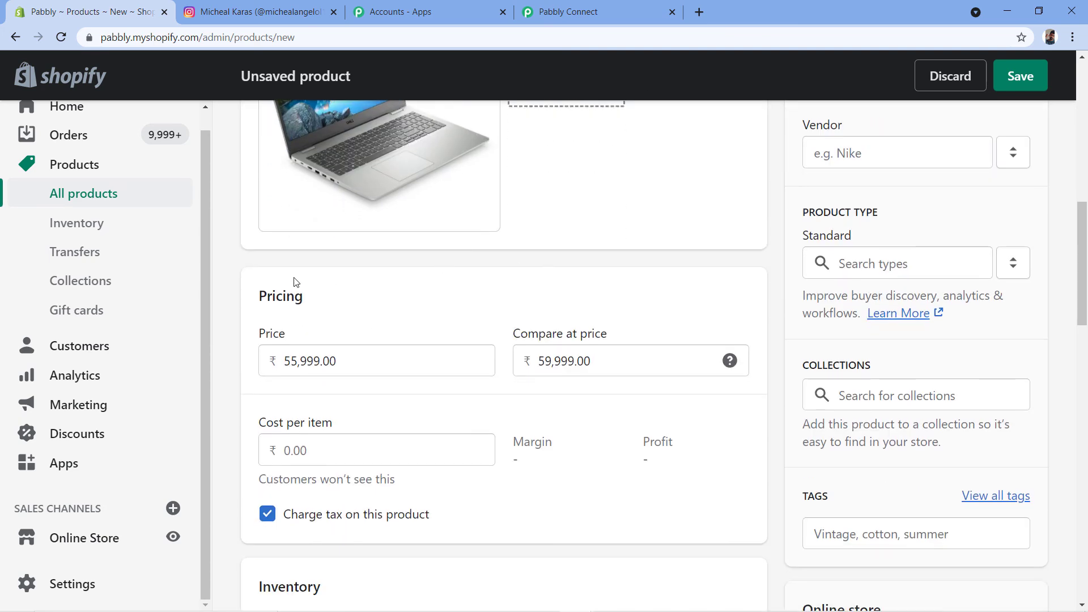
{"action": "scroll", "coordinate": [253, 357], "scroll_direction": "up", "scroll_amount": 9}
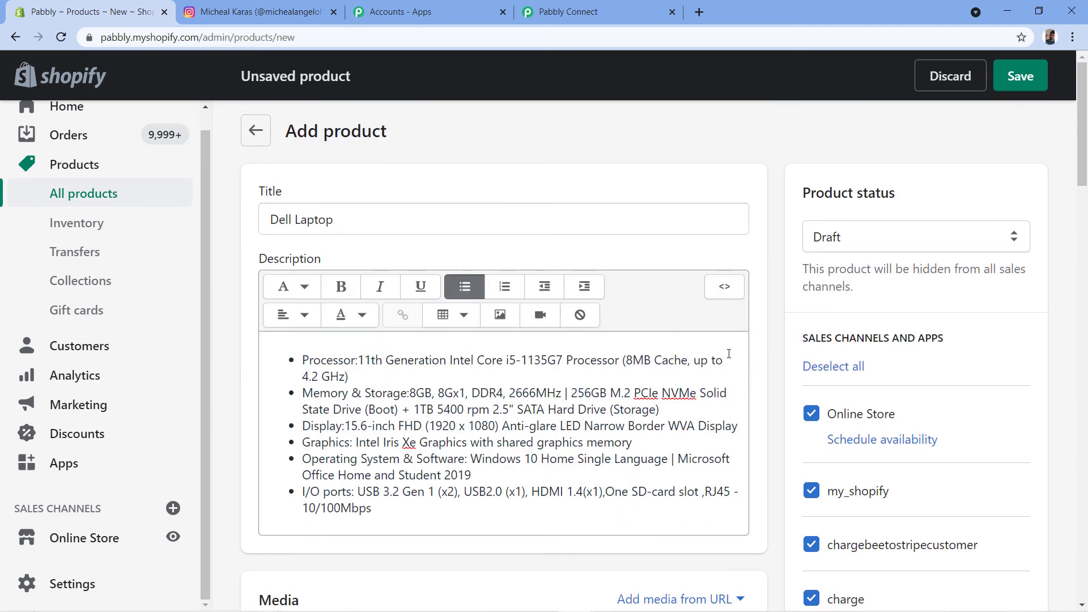
Set the Dell Laptop's product status to Active and save the product.
{"action": "left_click", "coordinate": [894, 245]}
{"action": "left_click", "coordinate": [829, 261]}
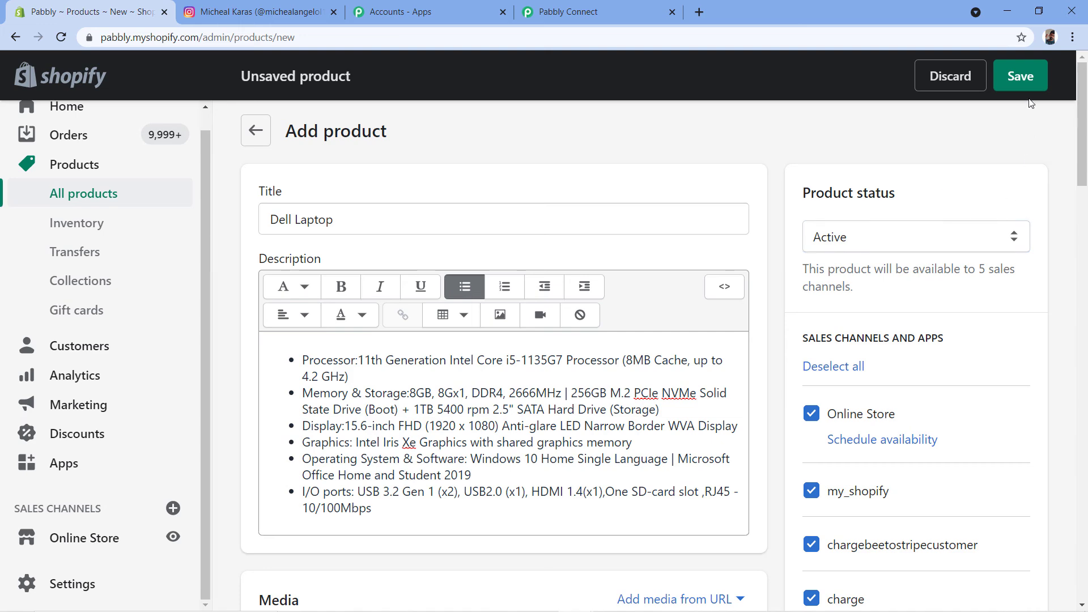
{"action": "left_click", "coordinate": [1021, 76]}
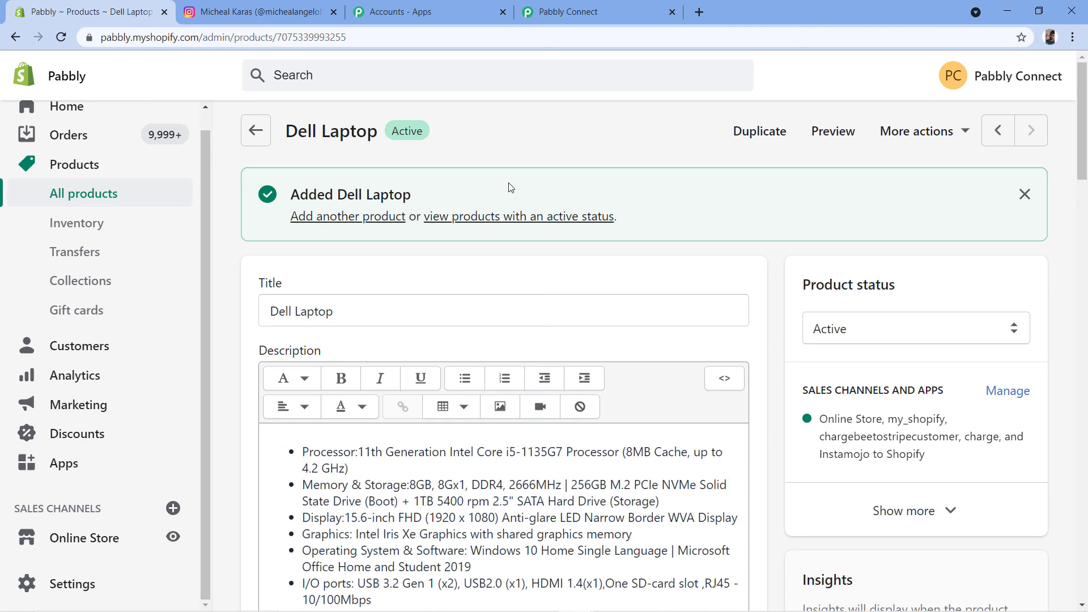
Switch to Instagram, reload the profile and open the newest post showing the Dell laptop.
{"action": "left_click", "coordinate": [258, 11]}
{"action": "scroll", "coordinate": [66, 269], "scroll_direction": "up", "scroll_amount": 3}
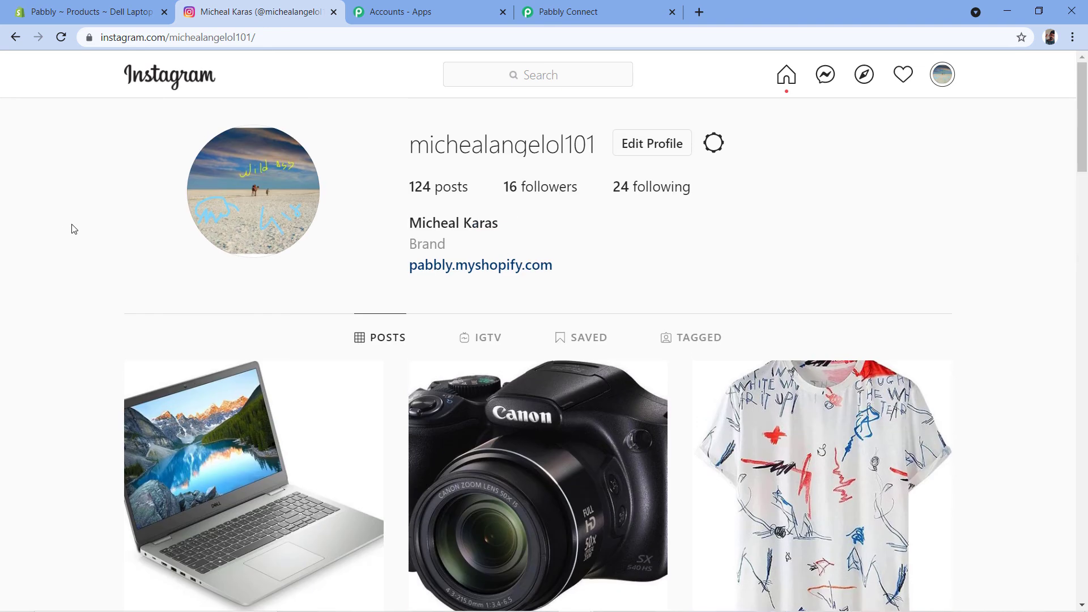
{"action": "left_click", "coordinate": [89, 13]}
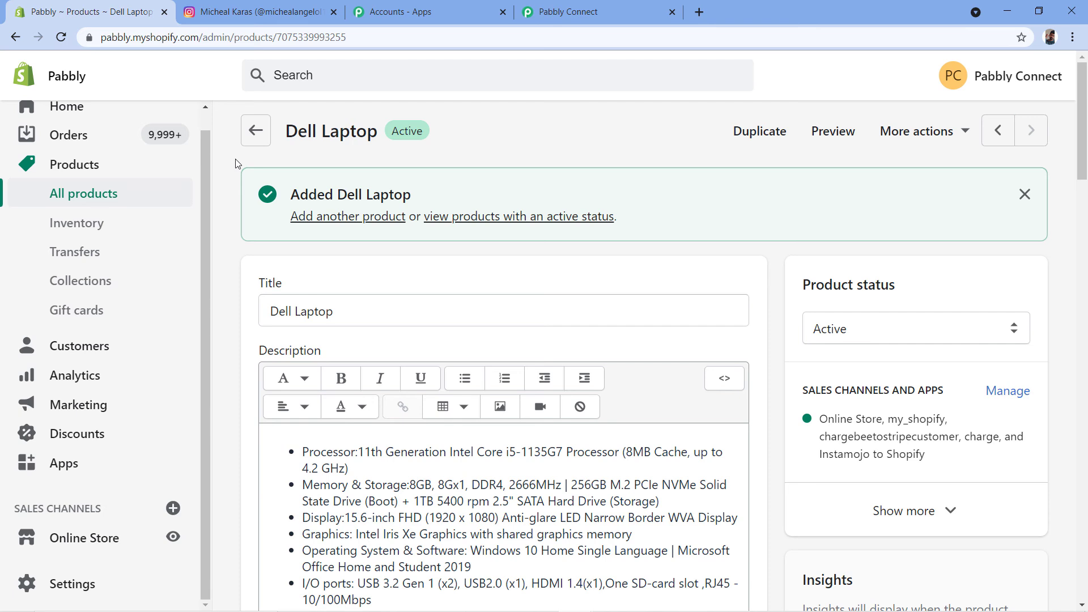
{"action": "left_click", "coordinate": [254, 15]}
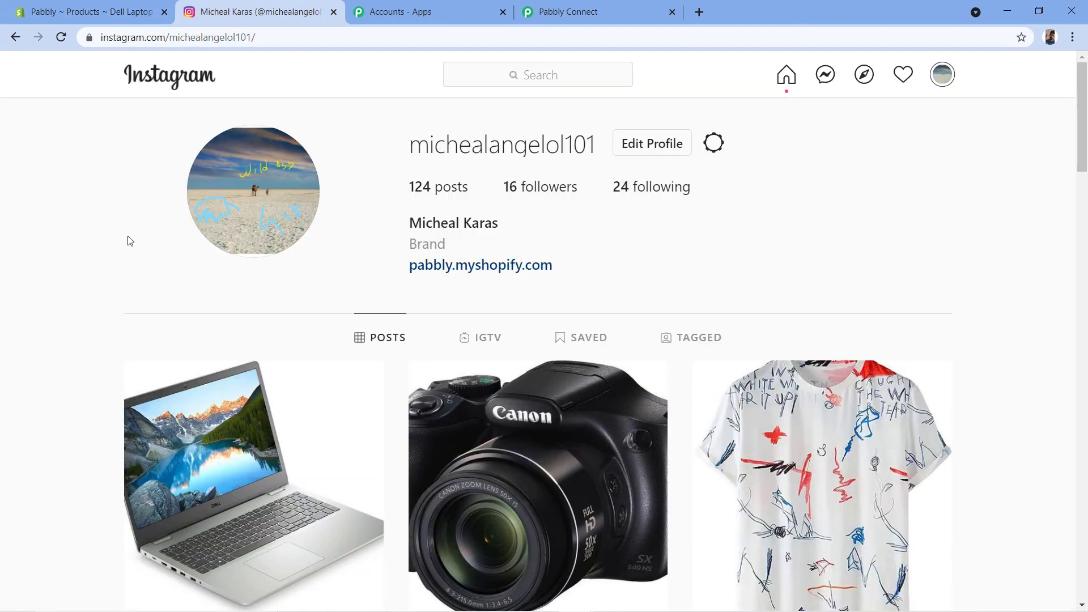
{"action": "left_click", "coordinate": [61, 37]}
{"action": "scroll", "coordinate": [76, 142], "scroll_direction": "down", "scroll_amount": 1}
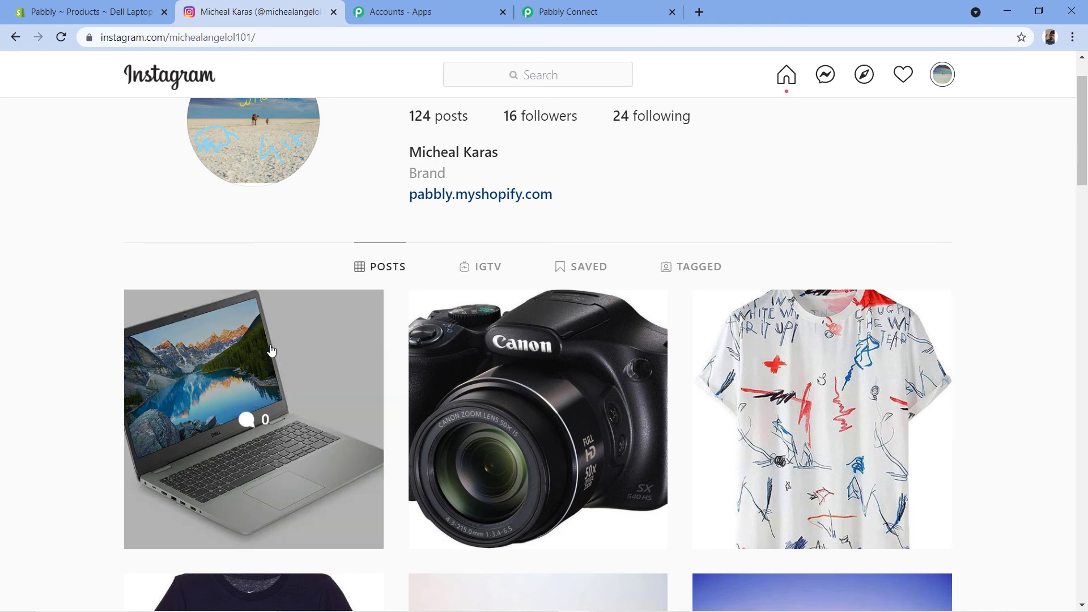
{"action": "left_click", "coordinate": [271, 350]}
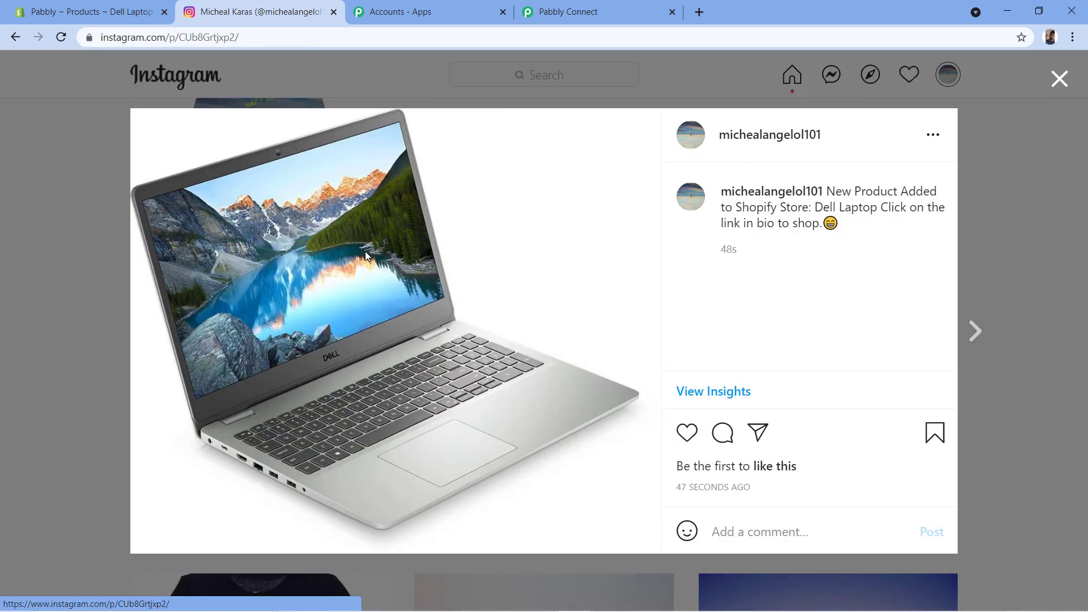
Compare the Dell Laptop's media in Shopify with the Instagram post's photo and caption, and close the post.
{"action": "left_click", "coordinate": [85, 11]}
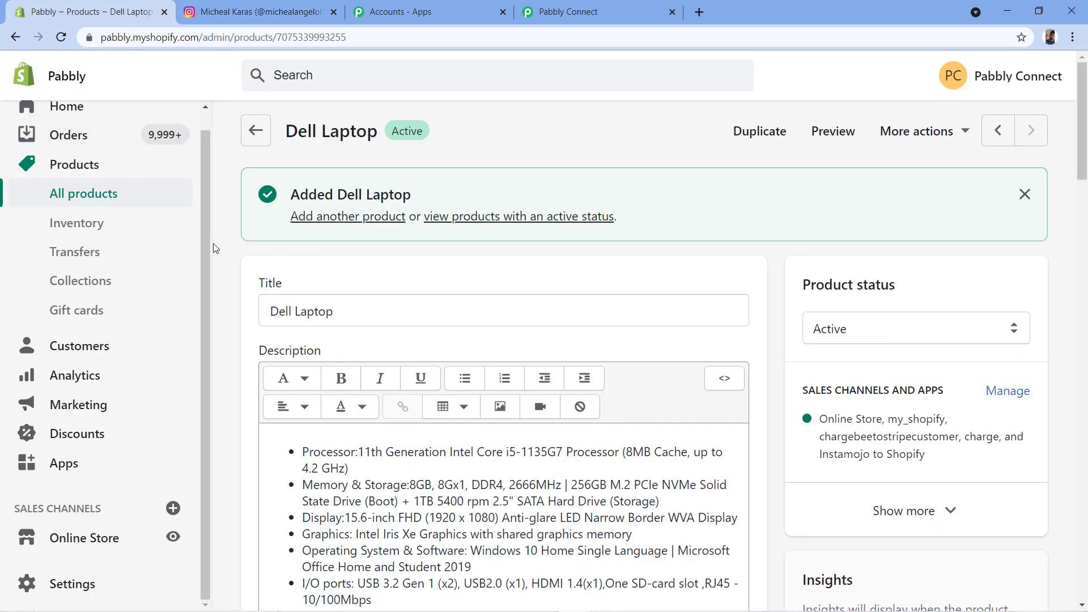
{"action": "scroll", "coordinate": [217, 236], "scroll_direction": "down", "scroll_amount": 3}
{"action": "scroll", "coordinate": [217, 236], "scroll_direction": "down", "scroll_amount": 6}
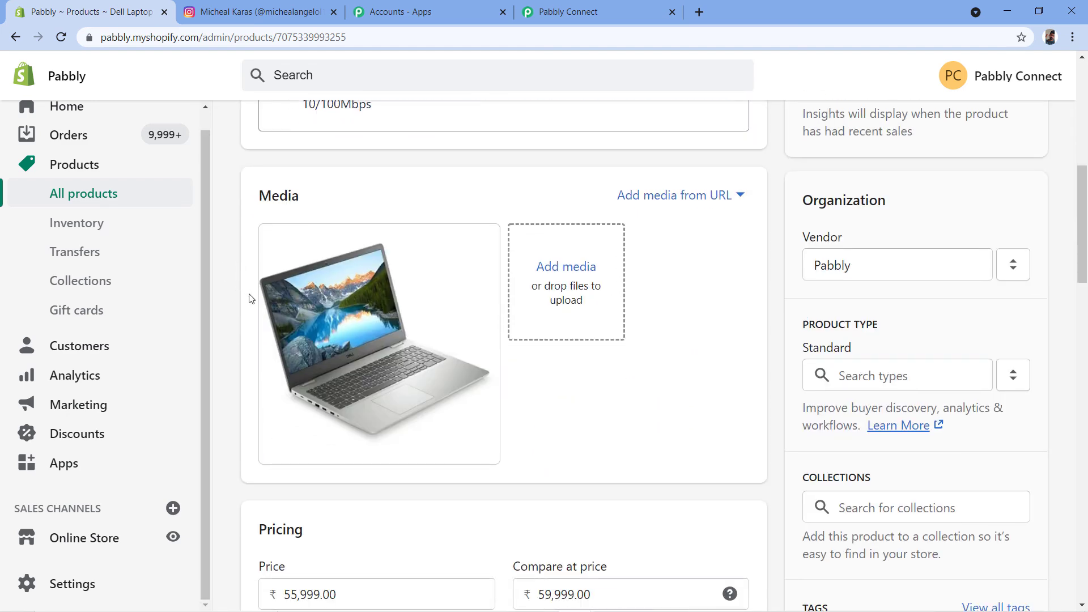
{"action": "left_click", "coordinate": [260, 12]}
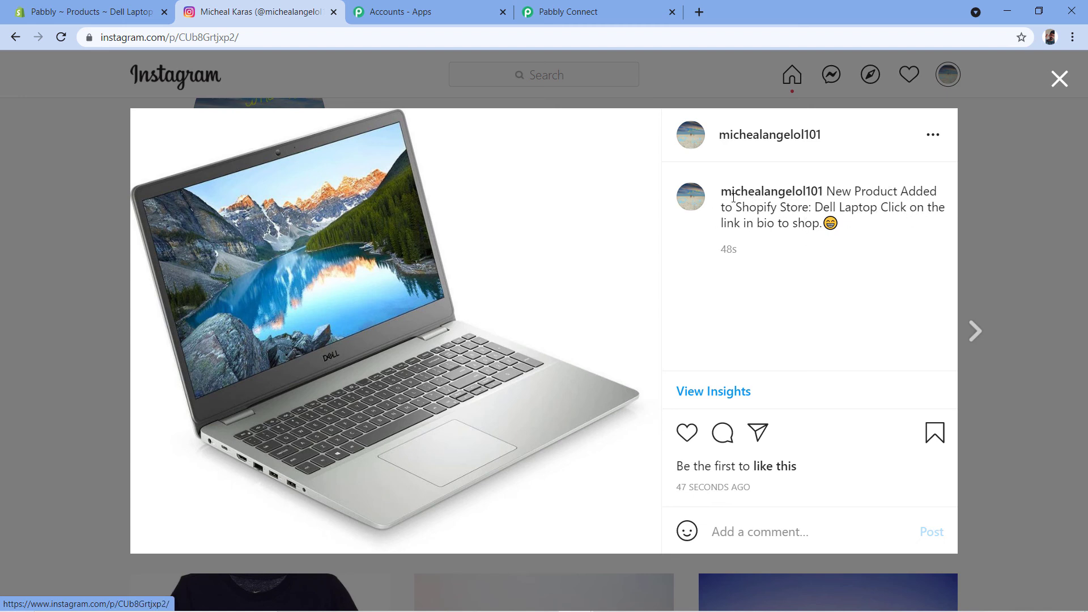
{"action": "left_click", "coordinate": [988, 145]}
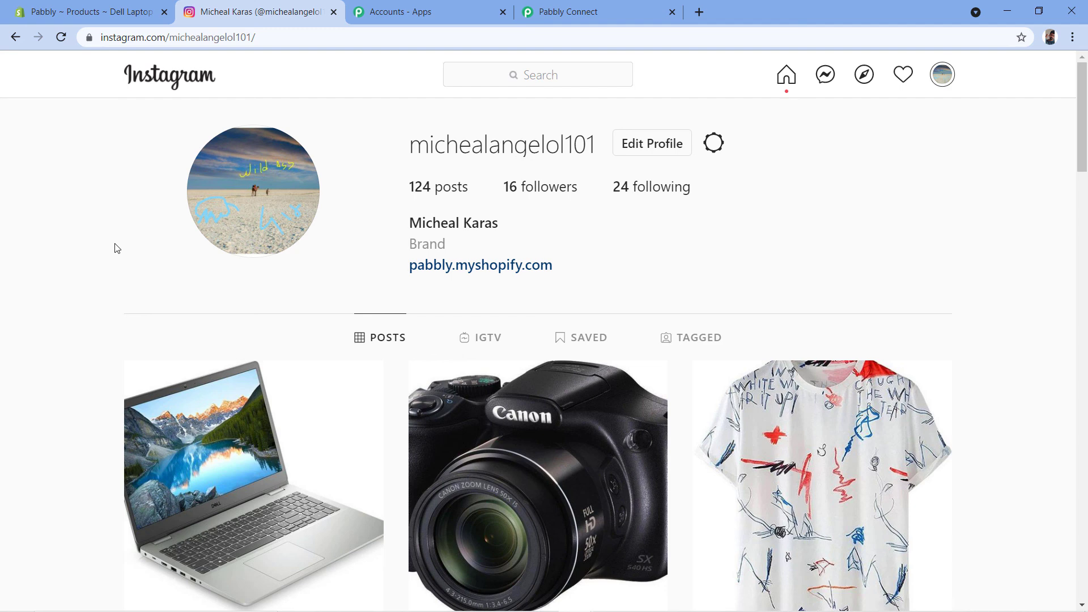
Look over the Dell Laptop product in Shopify again and the posts on the Instagram profile.
{"action": "left_click", "coordinate": [77, 12]}
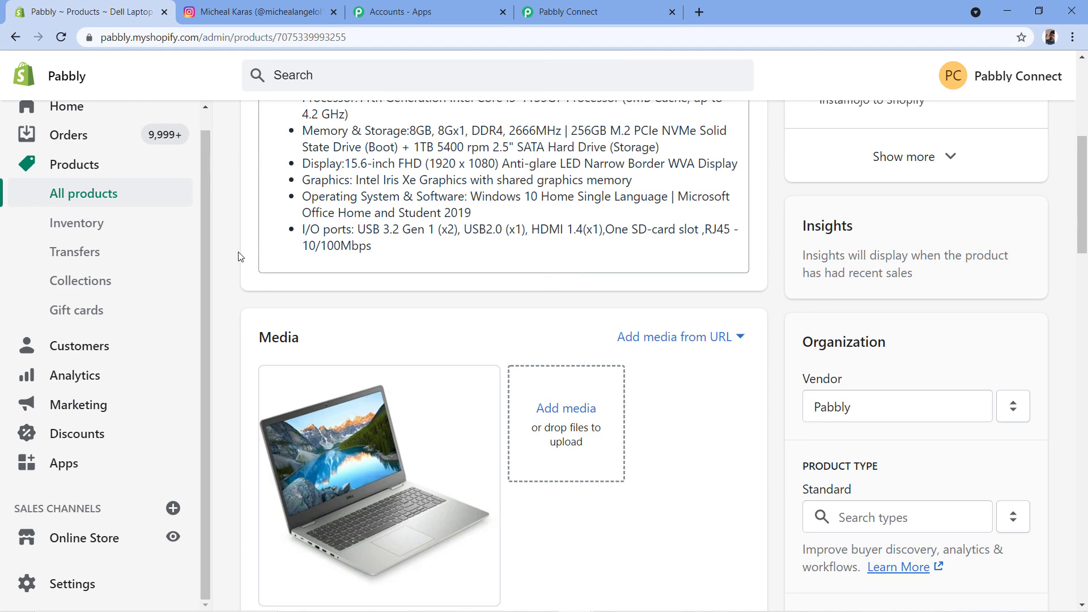
{"action": "left_click", "coordinate": [263, 8]}
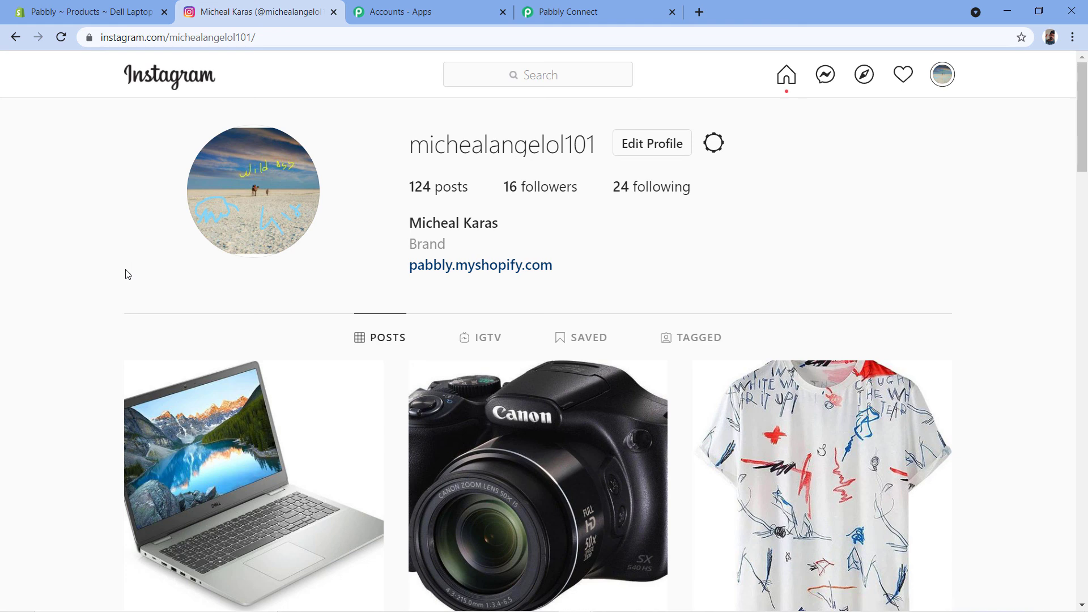
{"action": "scroll", "coordinate": [128, 275], "scroll_direction": "down", "scroll_amount": 3}
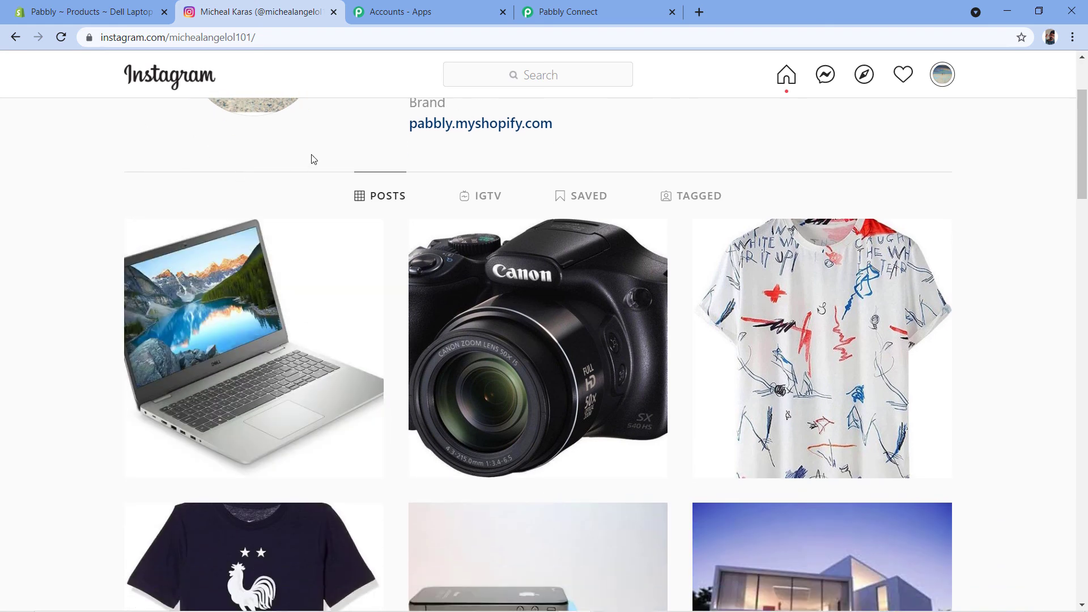
{"action": "scroll", "coordinate": [297, 165], "scroll_direction": "up", "scroll_amount": 3}
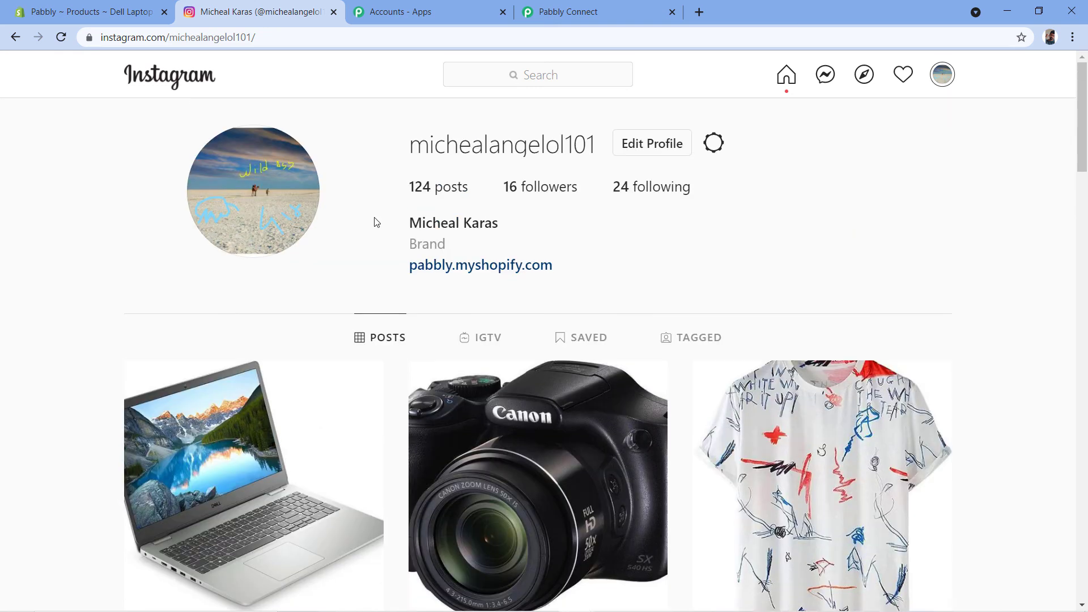
Return to the Shopify to Instagram workflow in Pabbly Connect and collapse the Publish Photo action to view the whole workflow.
{"action": "left_click", "coordinate": [624, 7]}
{"action": "scroll", "coordinate": [153, 272], "scroll_direction": "up", "scroll_amount": 8}
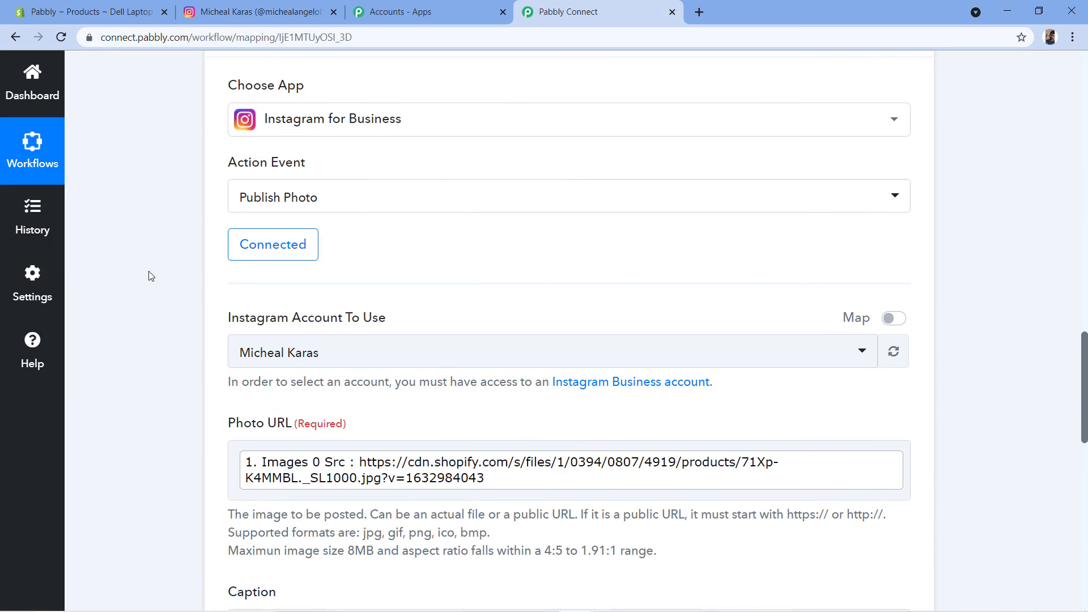
{"action": "scroll", "coordinate": [948, 174], "scroll_direction": "up", "scroll_amount": 6}
{"action": "scroll", "coordinate": [948, 174], "scroll_direction": "up", "scroll_amount": 10}
{"action": "left_click", "coordinate": [910, 81]}
{"action": "scroll", "coordinate": [995, 148], "scroll_direction": "up", "scroll_amount": 2}
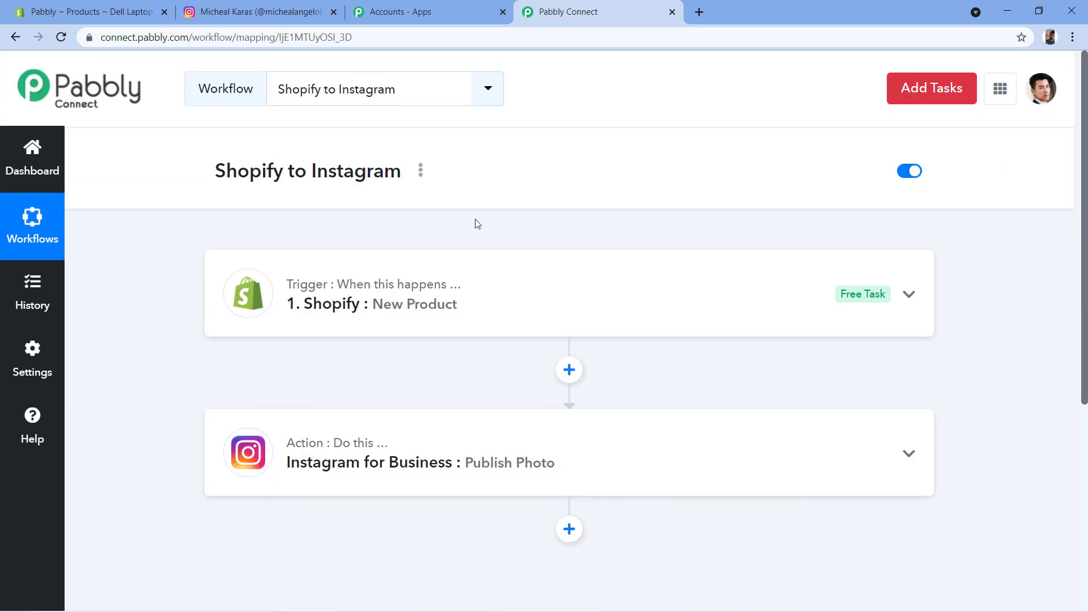